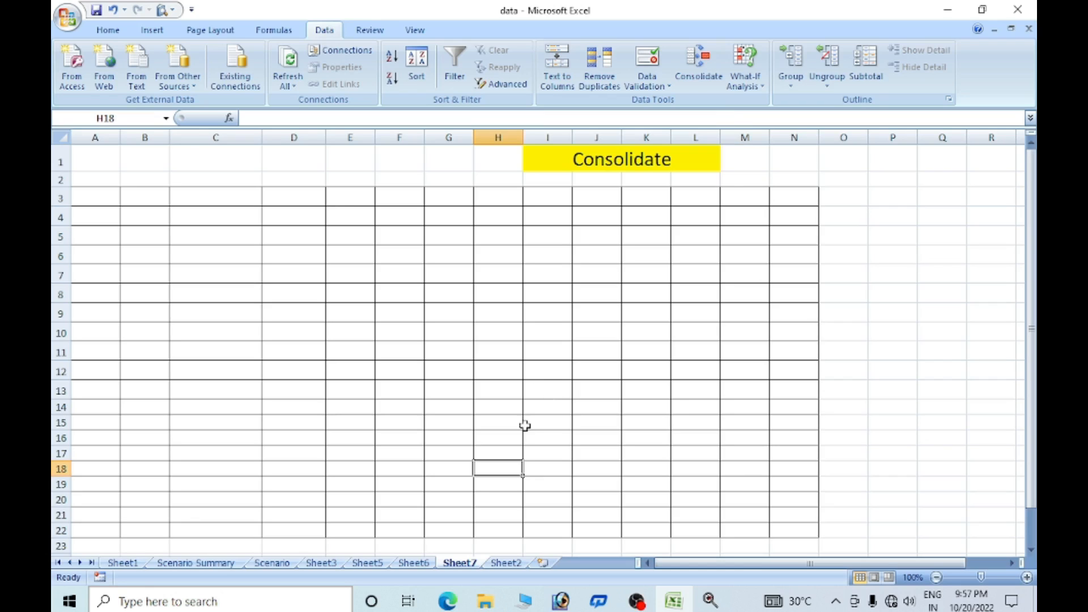
# - Examine the semester marks tables on Sheet3, Sheet5 and Sheet6, including their name and subject columns
pyautogui.click(321, 563)
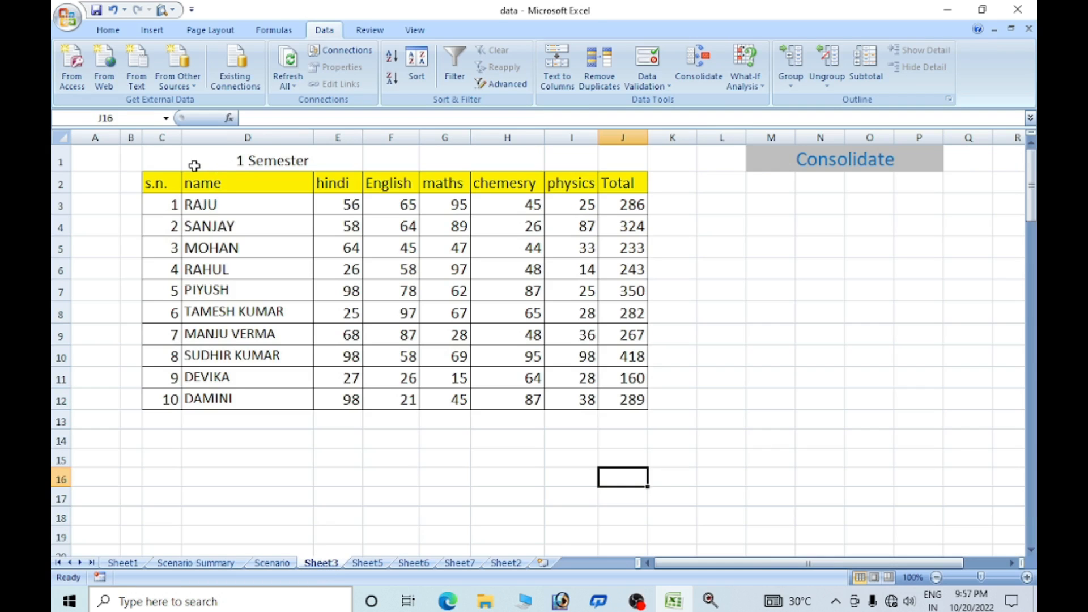
pyautogui.moveTo(215, 180); pyautogui.dragTo(629, 419)
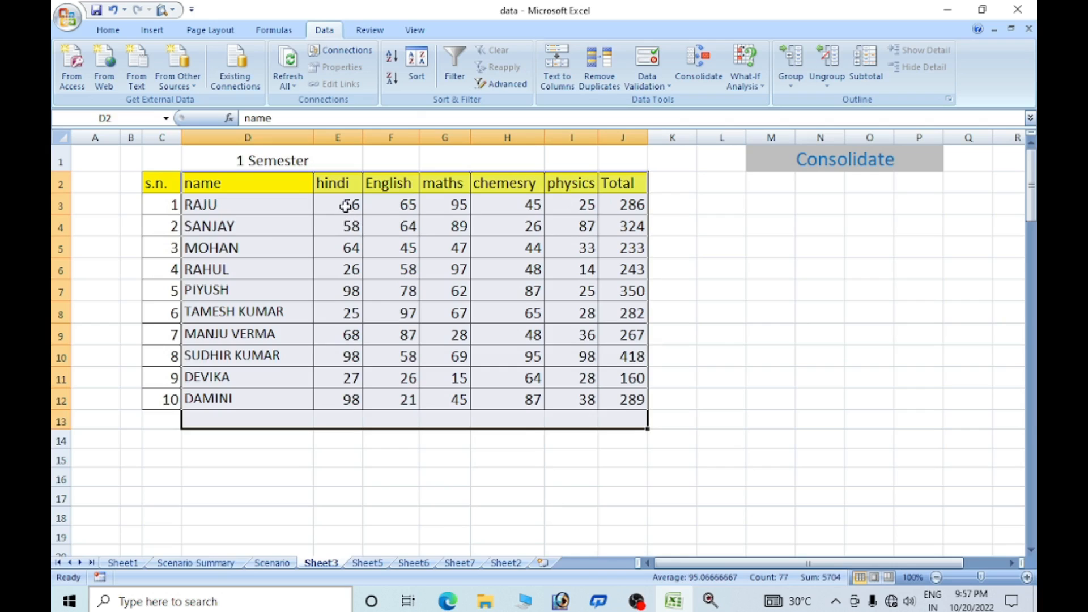
pyautogui.moveTo(345, 205); pyautogui.dragTo(610, 398)
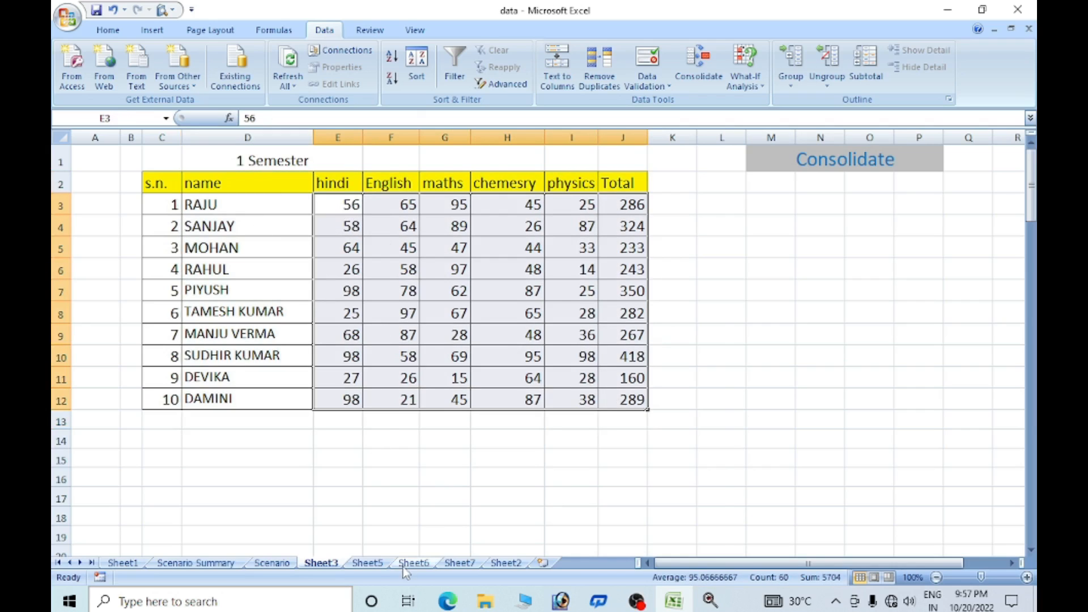
pyautogui.click(369, 563)
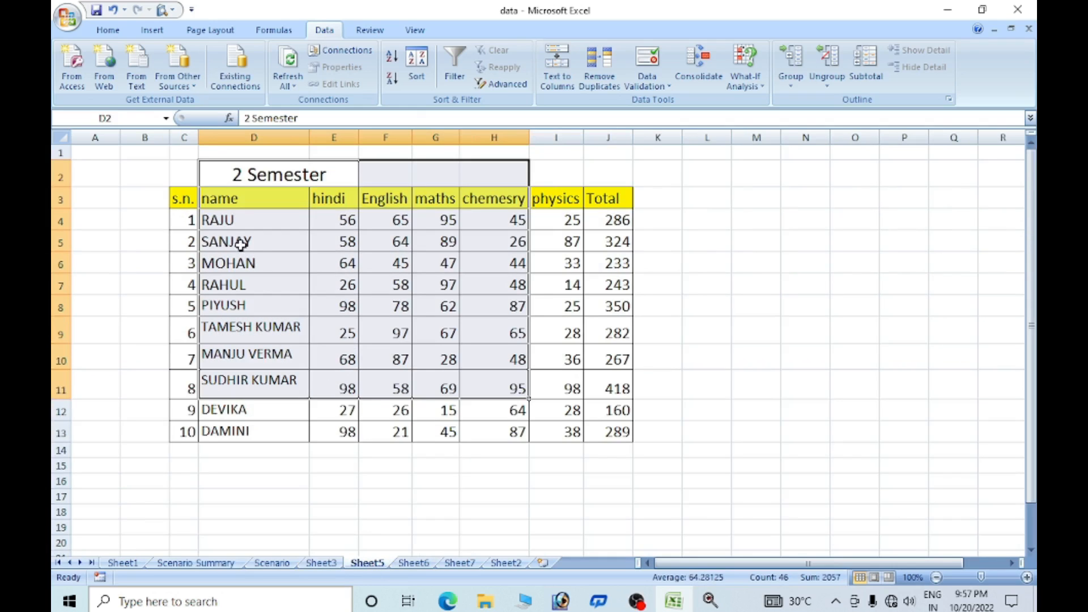
pyautogui.click(422, 564)
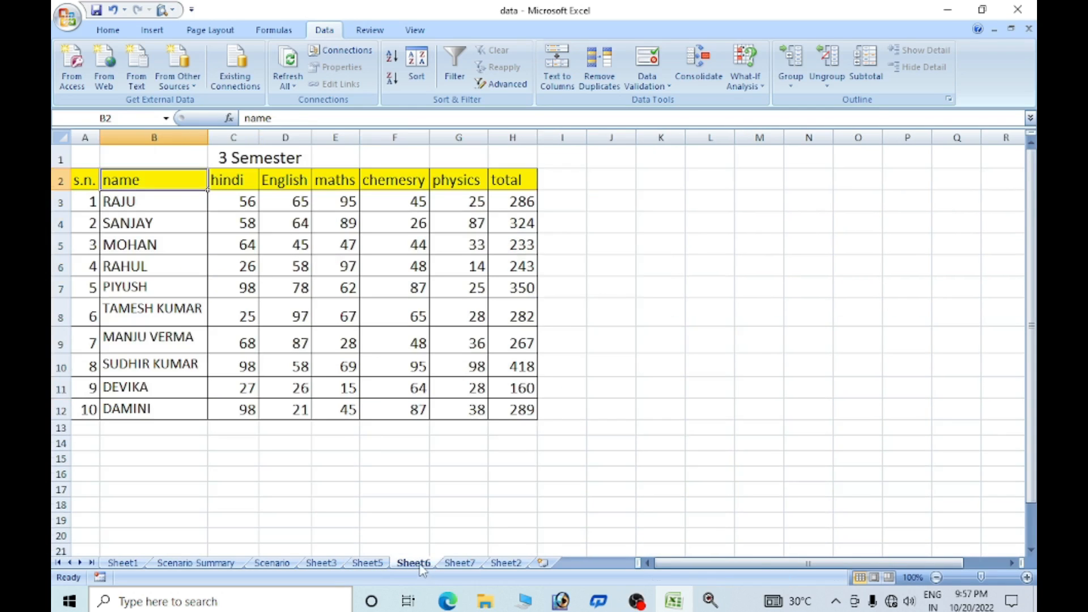
pyautogui.moveTo(139, 180); pyautogui.dragTo(486, 429)
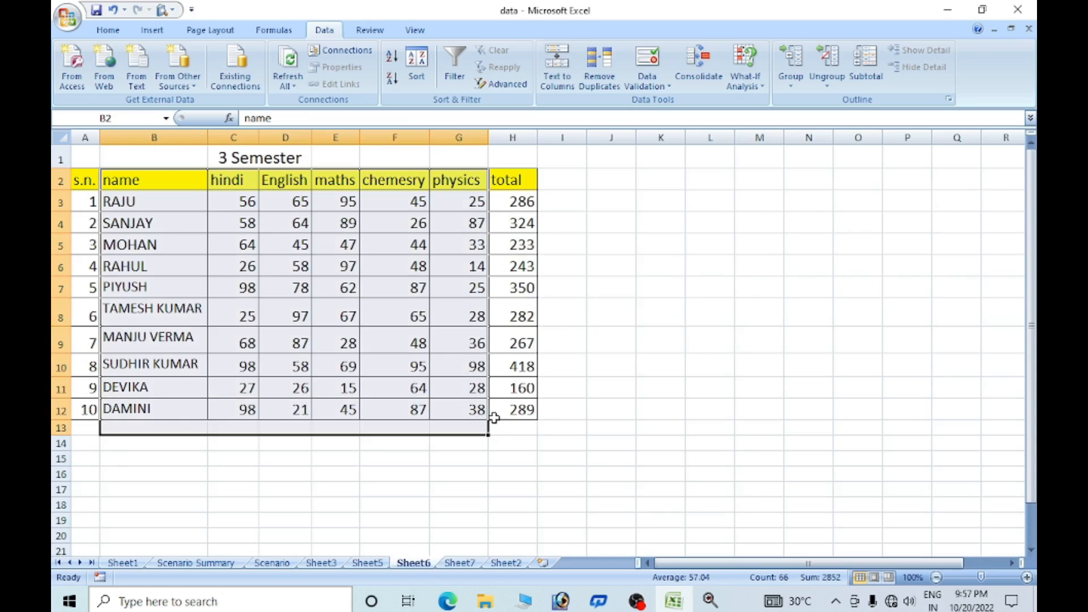
# - Start a consolidation at cell B3 of Sheet7 with Sum as the function
pyautogui.click(460, 563)
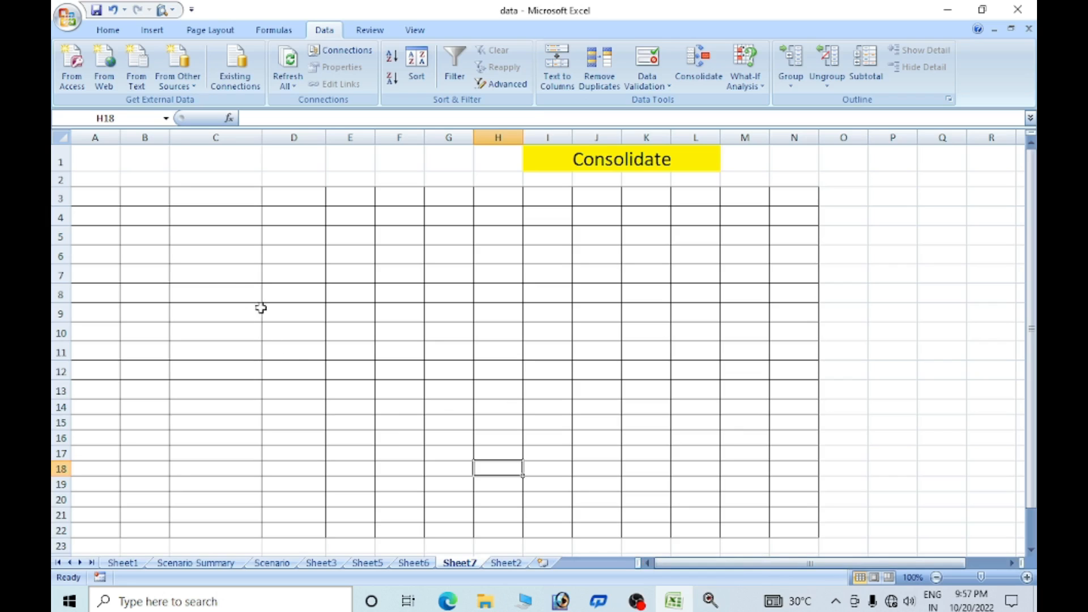
pyautogui.click(129, 201)
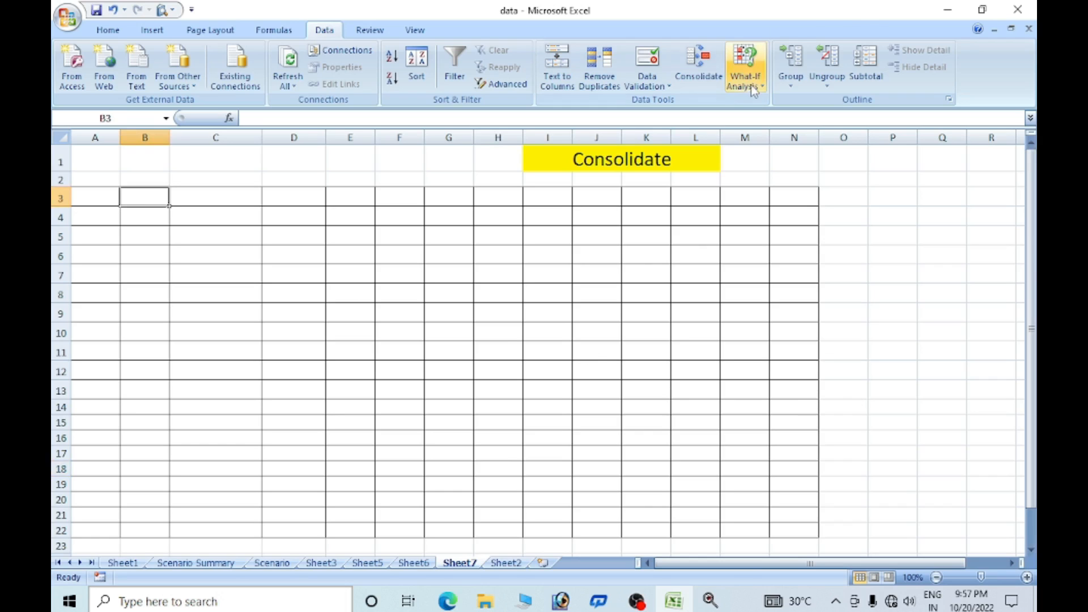
pyautogui.click(711, 84)
pyautogui.moveTo(674, 143); pyautogui.dragTo(741, 144)
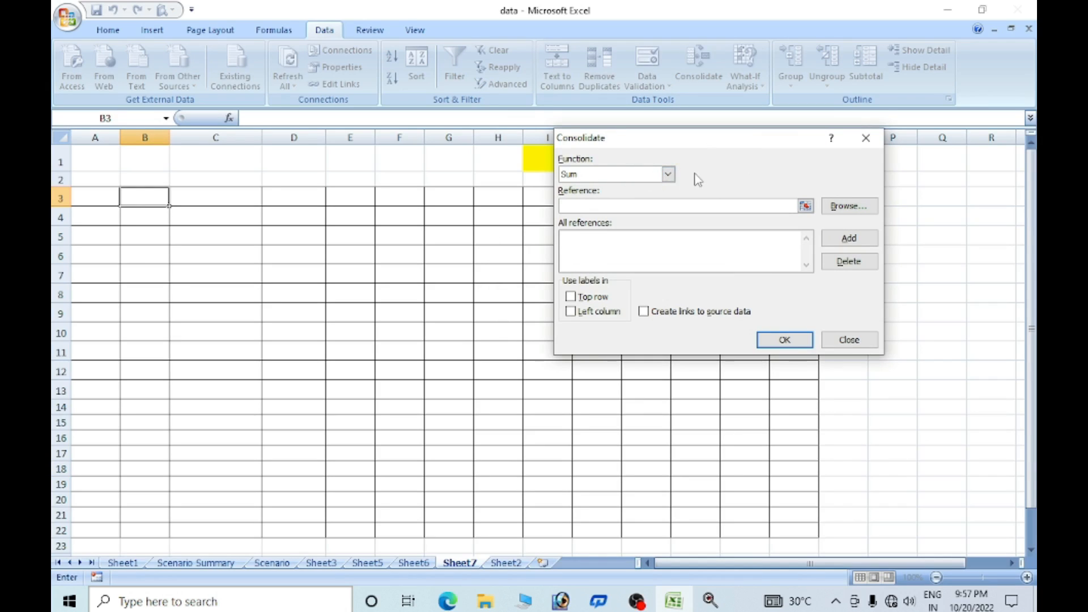
pyautogui.click(668, 174)
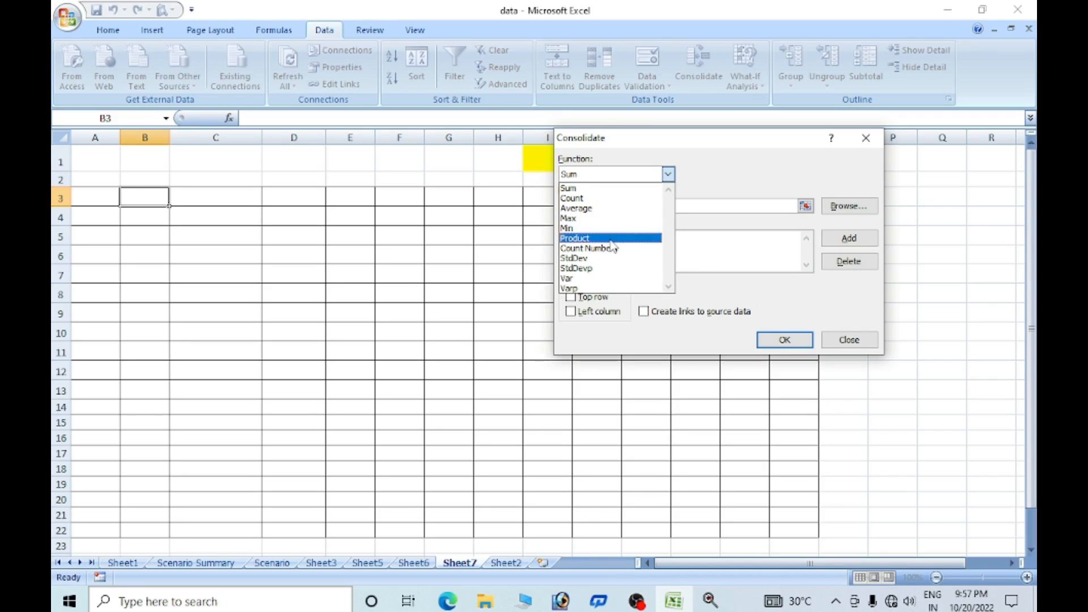
pyautogui.click(616, 193)
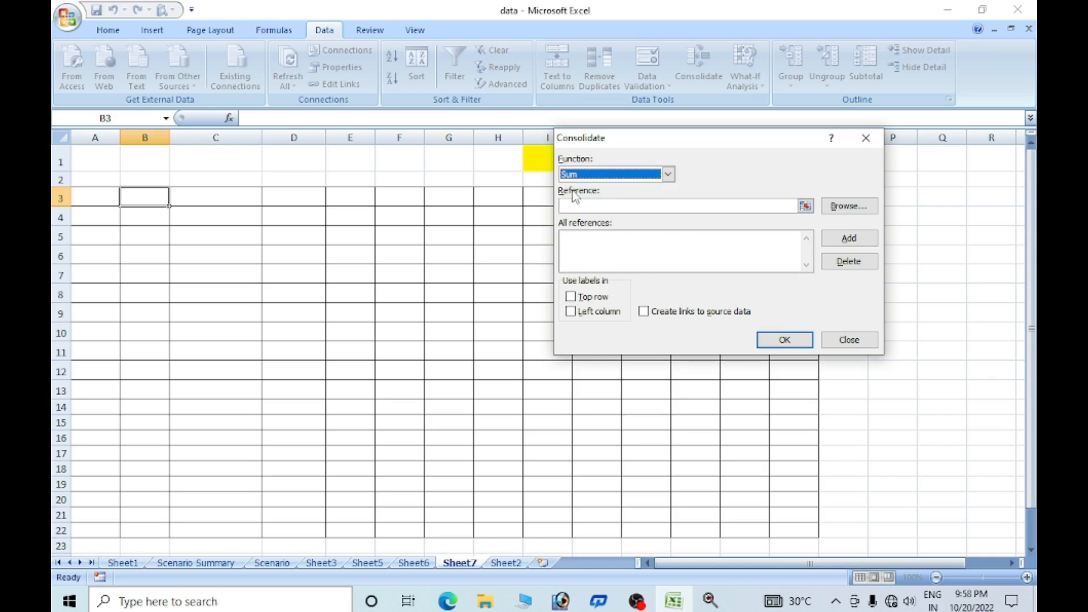
# - Add the 1 Semester table on Sheet3, range D2:J12 with headers and names, as the first consolidation reference
pyautogui.click(584, 207)
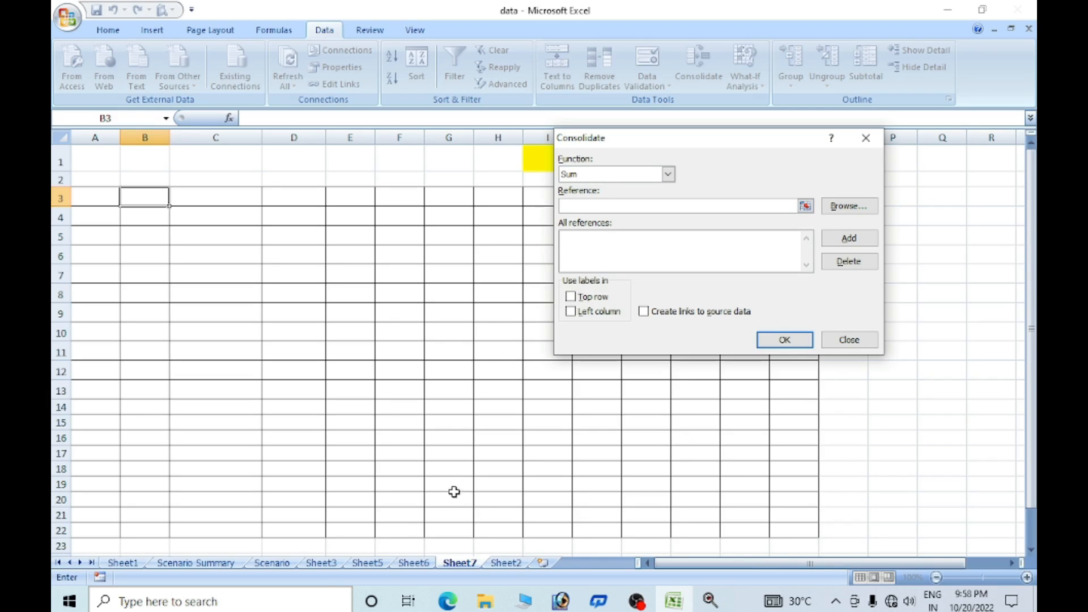
pyautogui.click(320, 563)
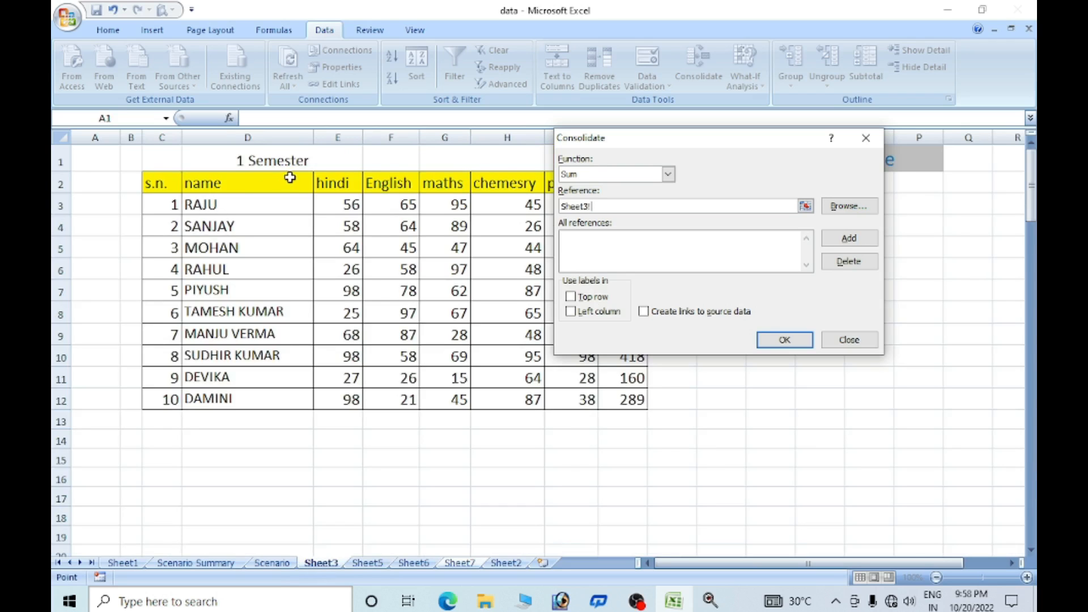
pyautogui.moveTo(614, 147); pyautogui.dragTo(761, 180)
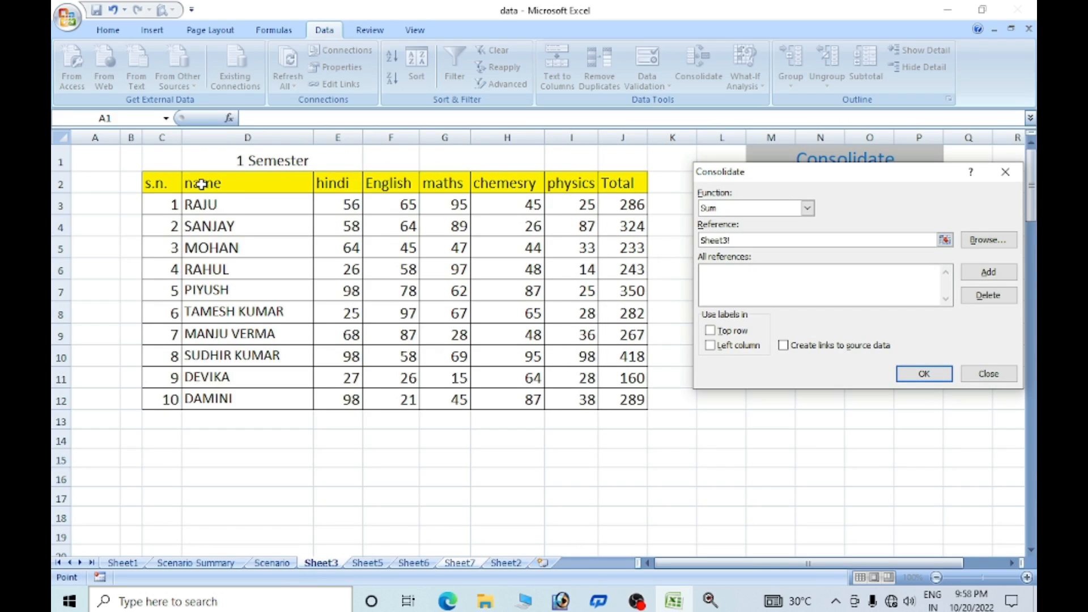
pyautogui.moveTo(201, 184); pyautogui.dragTo(634, 401)
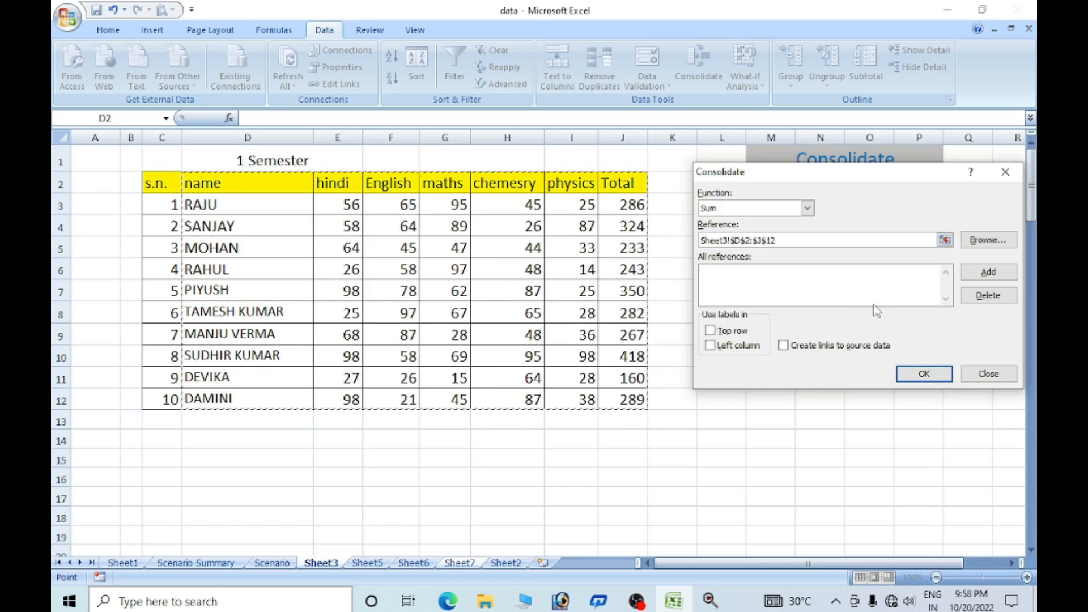
pyautogui.click(989, 272)
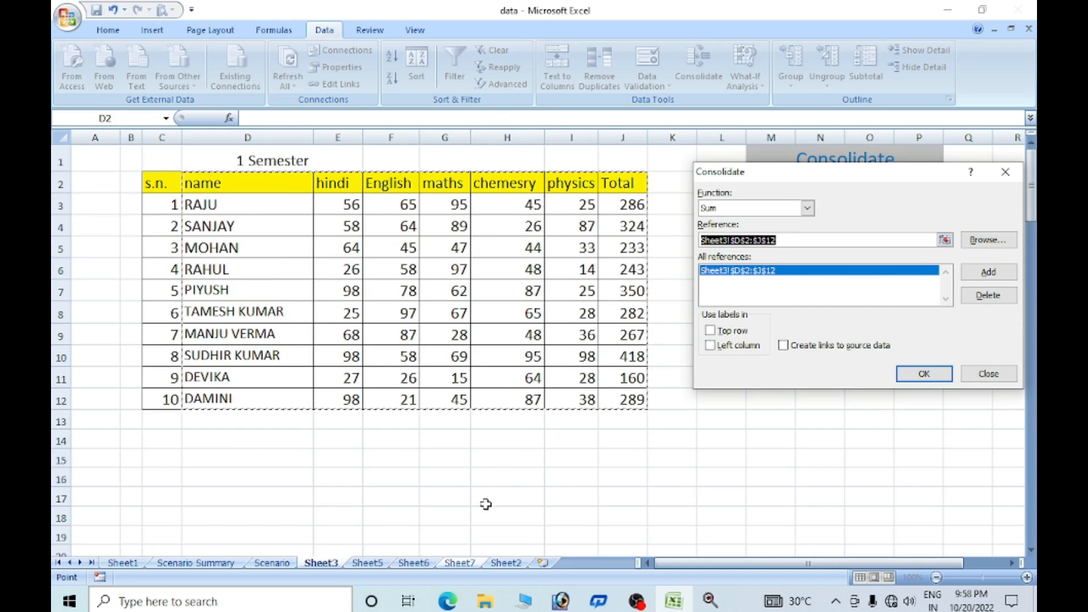
# - Add the 2 Semester table on Sheet5, range D3:J13, to the consolidation references
pyautogui.click(366, 563)
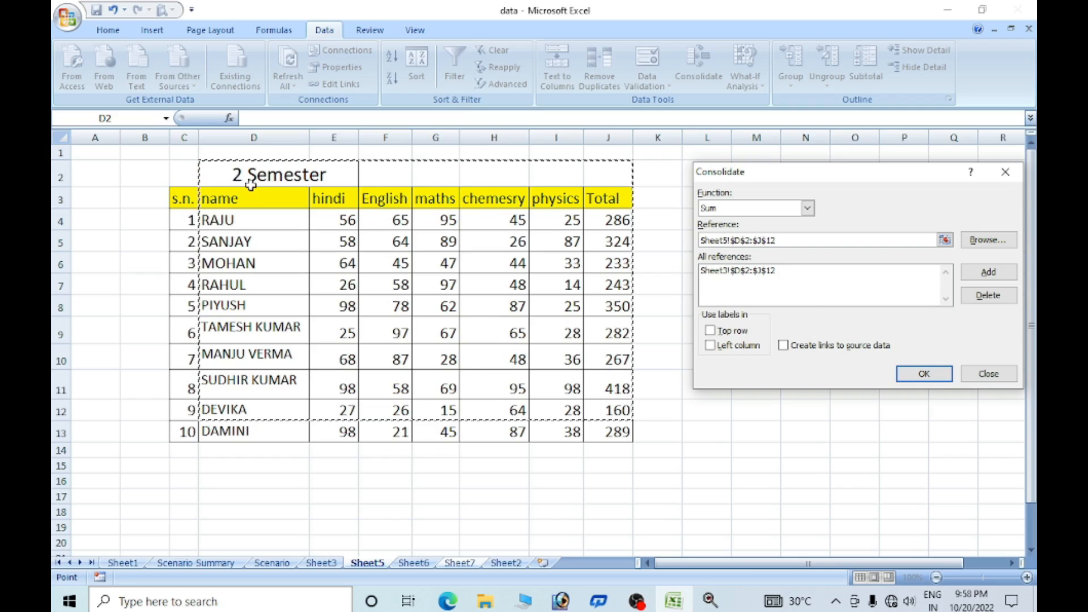
pyautogui.moveTo(220, 200); pyautogui.dragTo(606, 428)
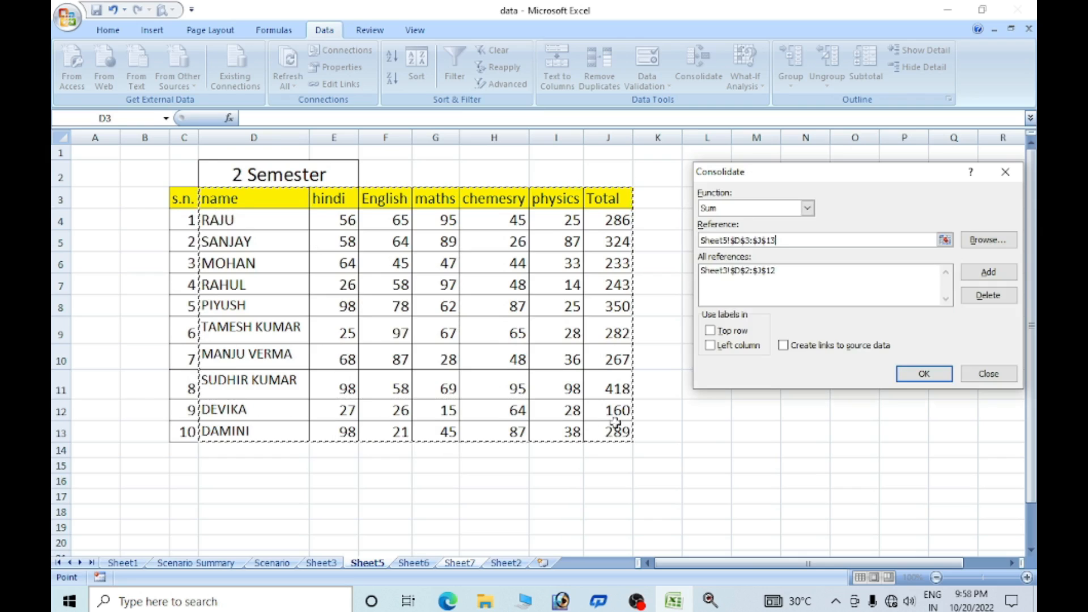
pyautogui.click(988, 272)
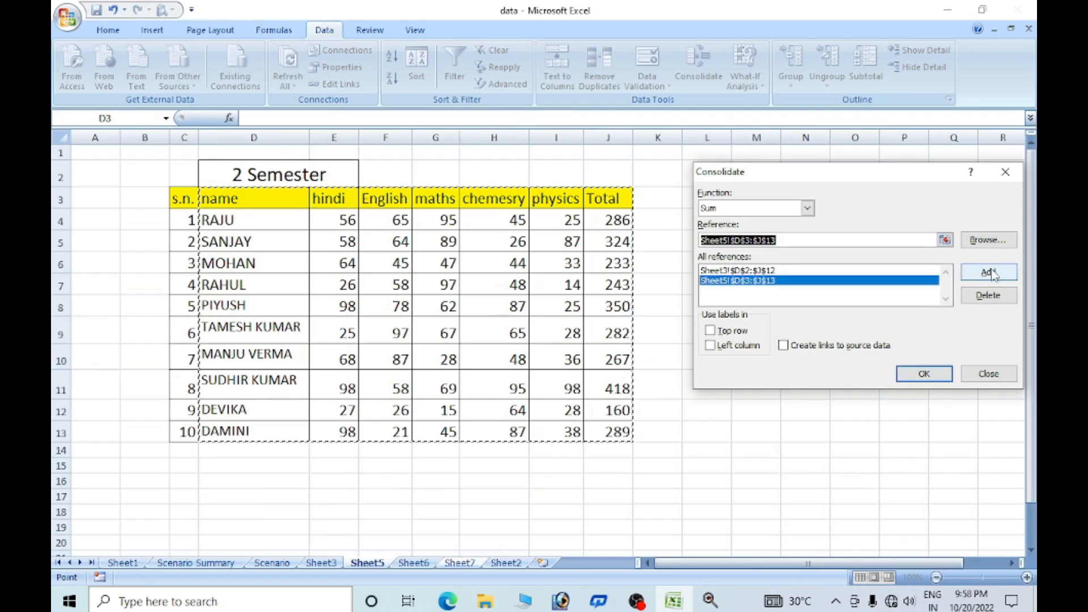
# - Add the 3 Semester table on Sheet6, range B2:H12, to the consolidation references
pyautogui.click(404, 563)
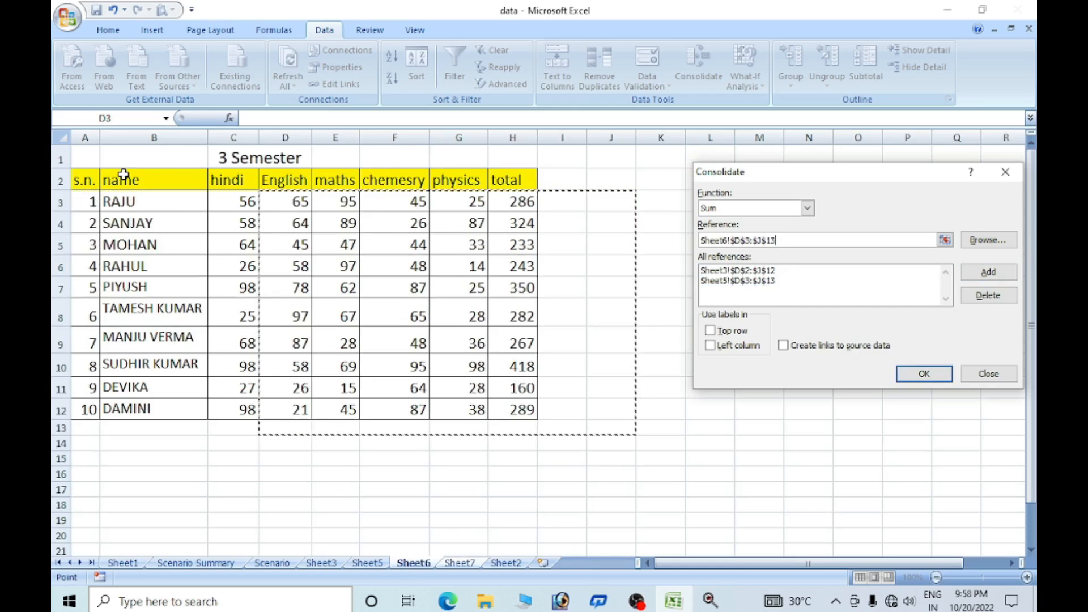
pyautogui.moveTo(117, 181); pyautogui.dragTo(513, 410)
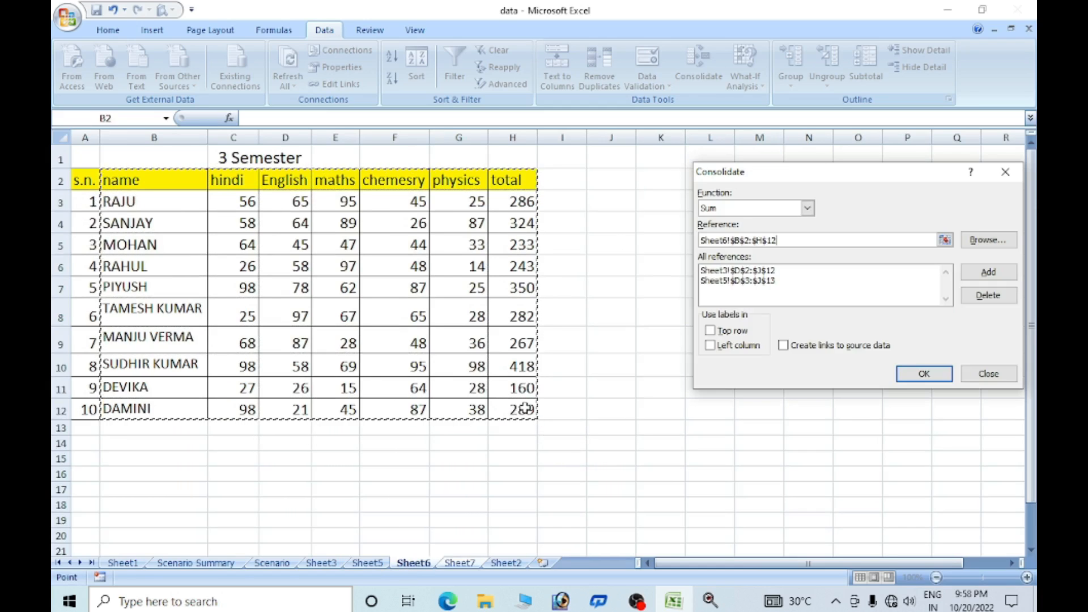
pyautogui.moveTo(808, 178); pyautogui.dragTo(586, 184)
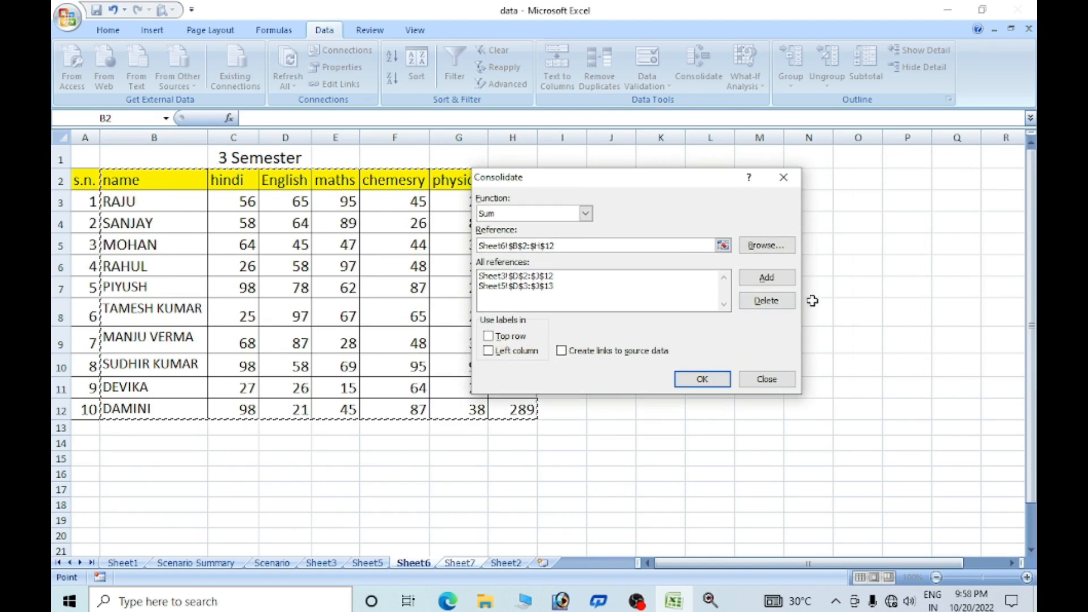
pyautogui.click(780, 282)
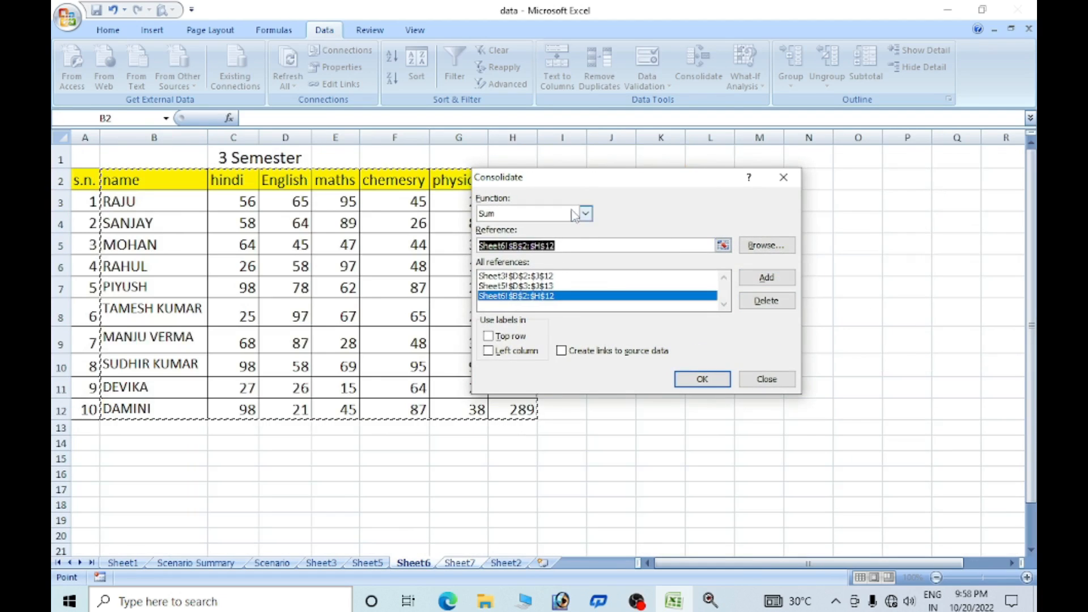
pyautogui.moveTo(586, 184); pyautogui.dragTo(705, 185)
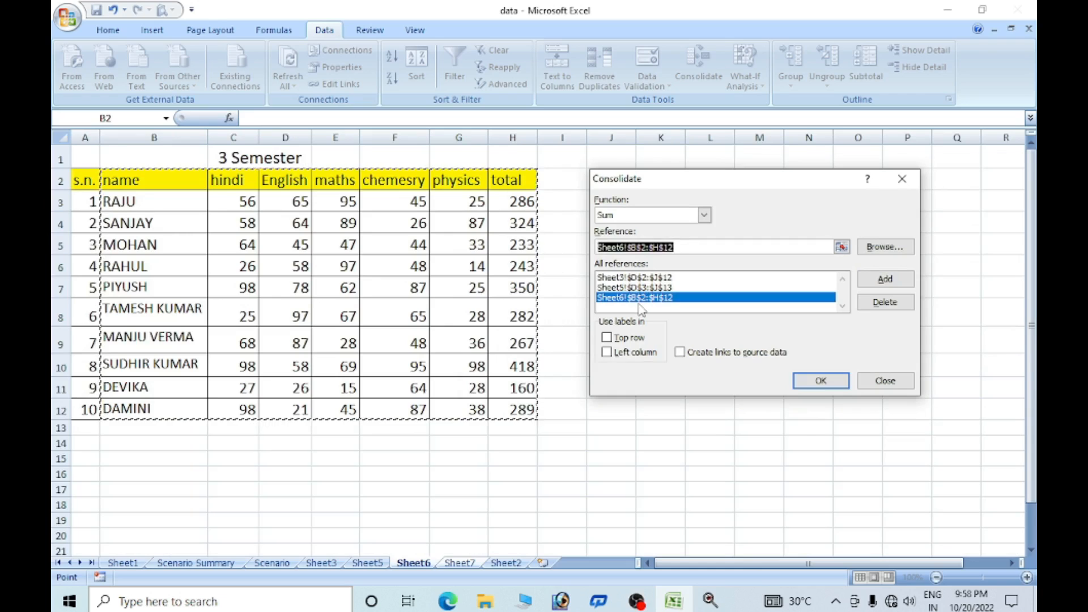
# - Consolidate the ranges on Sheet7 using top row and left column labels, and widen column B to fit the full names
pyautogui.click(607, 337)
pyautogui.click(459, 563)
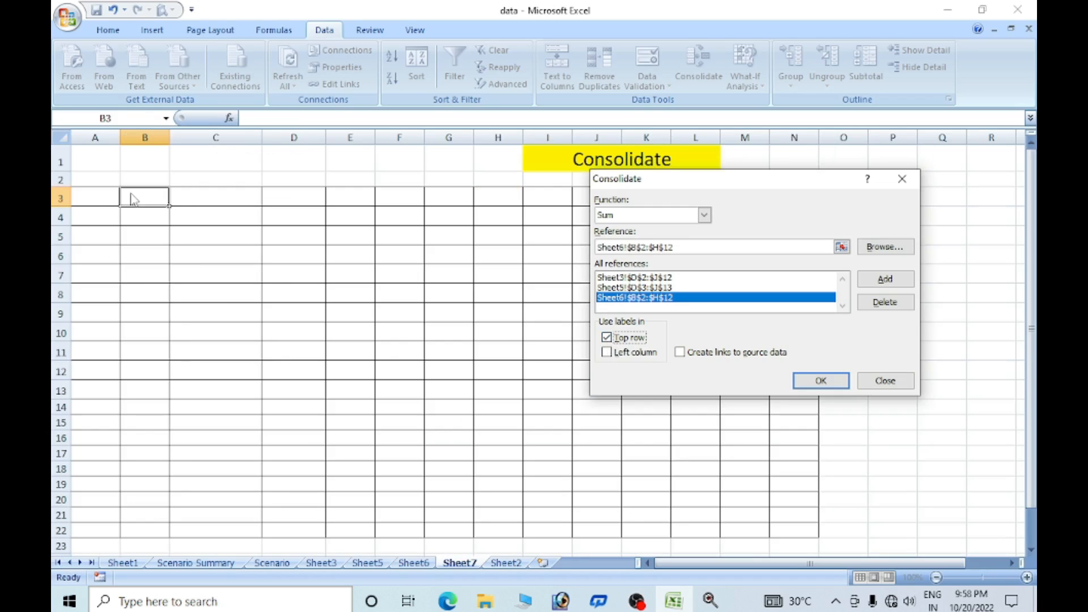
pyautogui.click(607, 352)
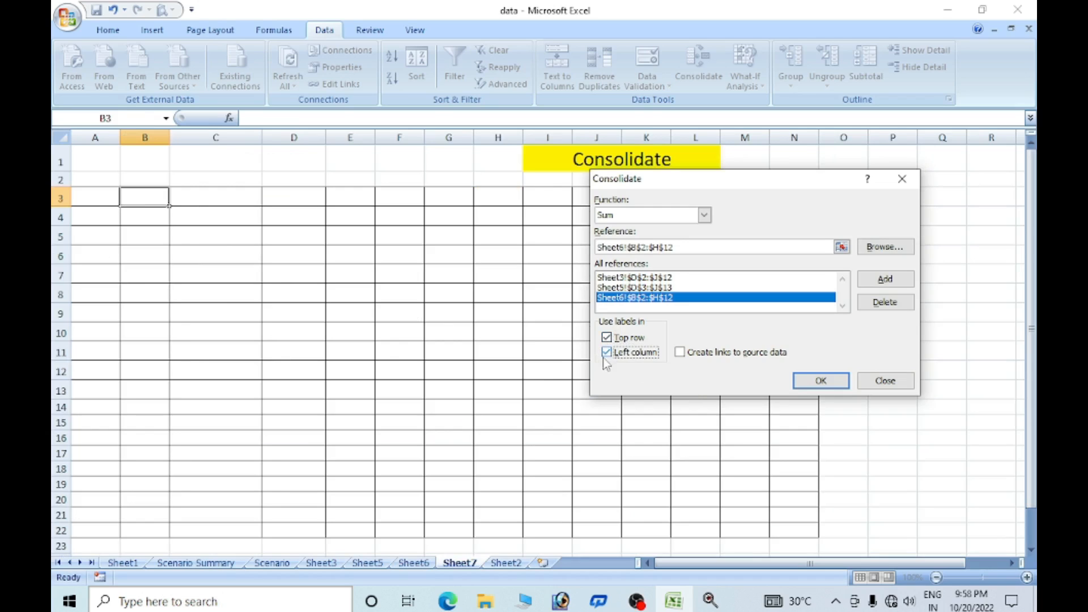
pyautogui.click(821, 381)
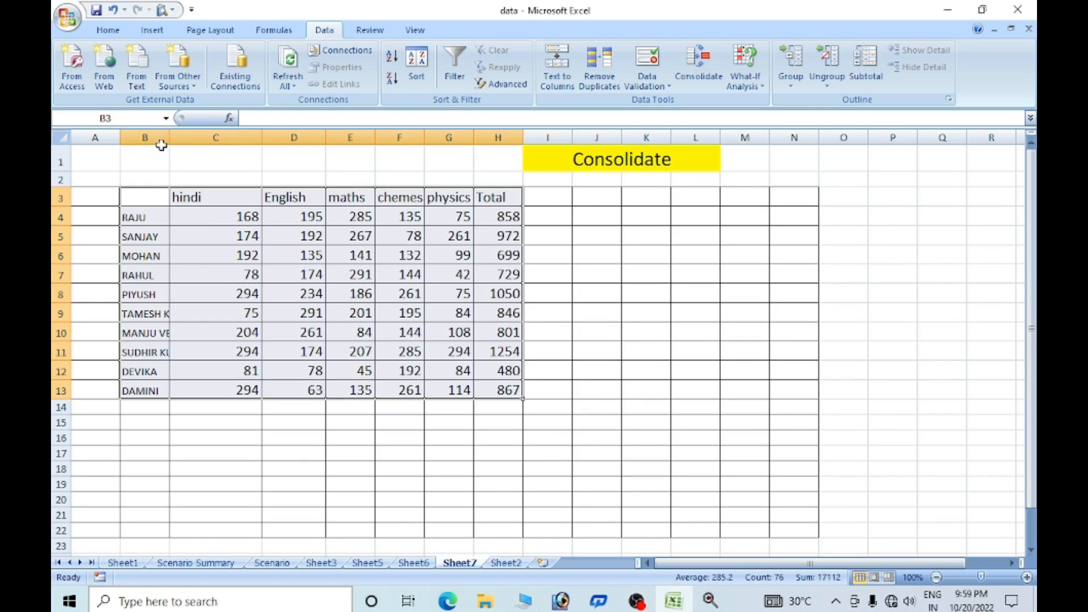
pyautogui.moveTo(171, 138); pyautogui.dragTo(221, 141)
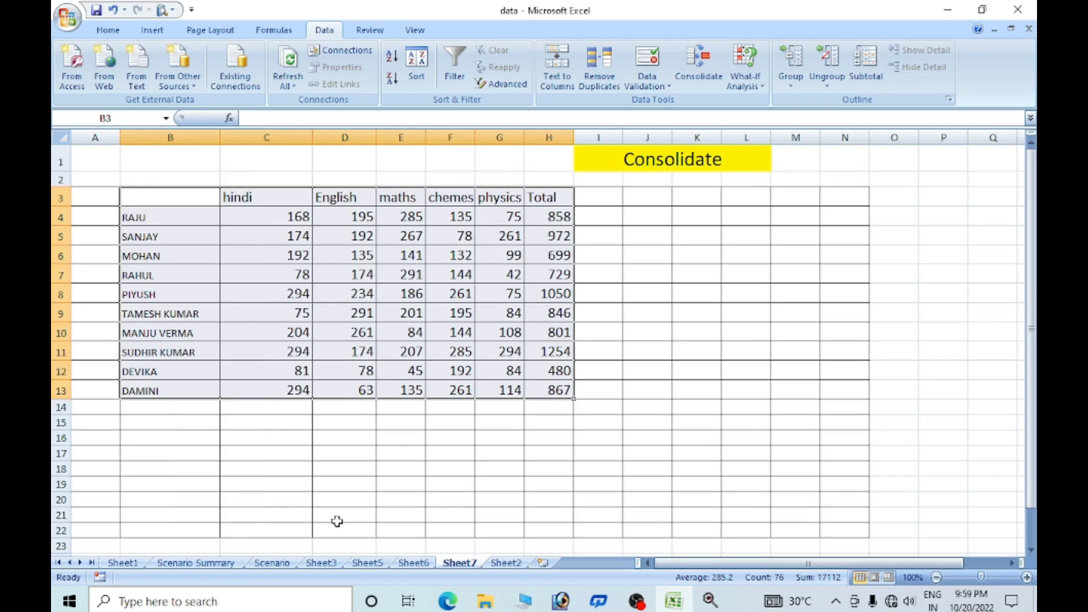
# - Compare the first student's consolidated hindi mark on Sheet7 with the same student's hindi marks on Sheet3, Sheet5 and Sheet6
pyautogui.click(292, 215)
pyautogui.click(156, 218)
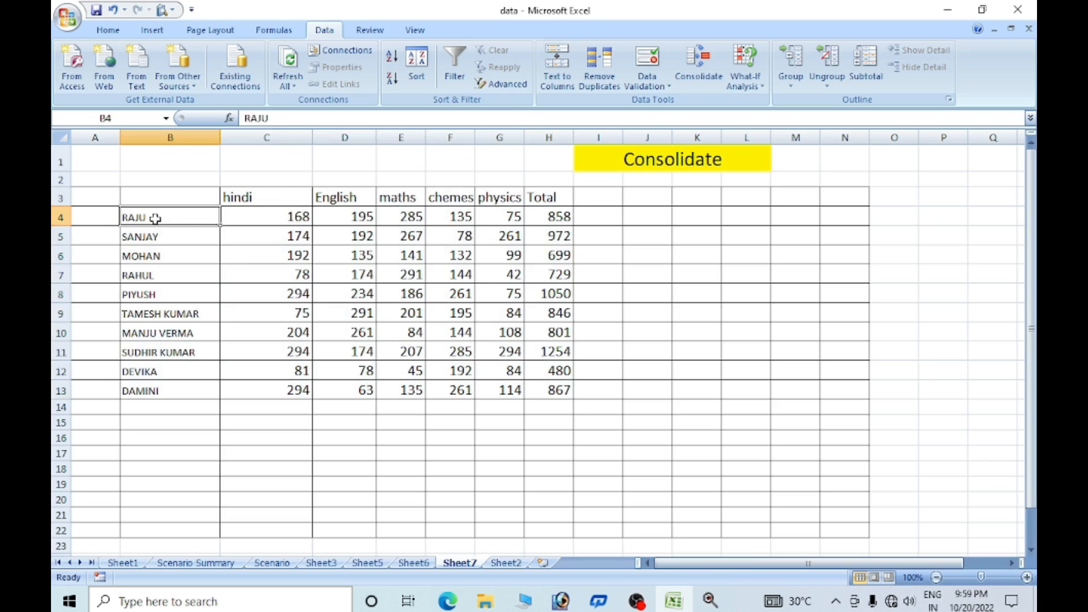
pyautogui.click(276, 202)
pyautogui.click(290, 215)
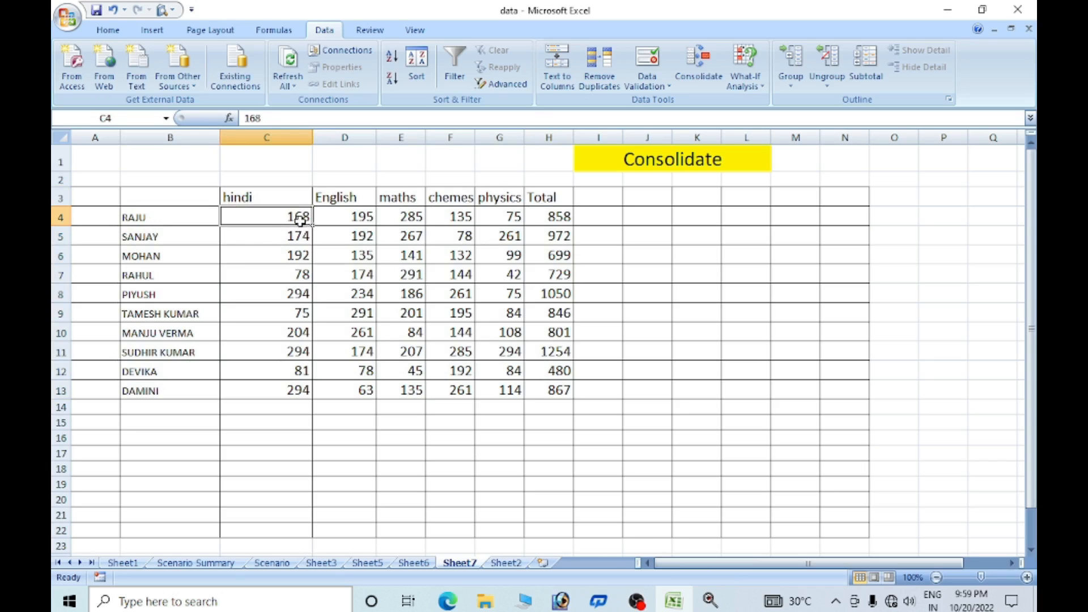
pyautogui.click(324, 563)
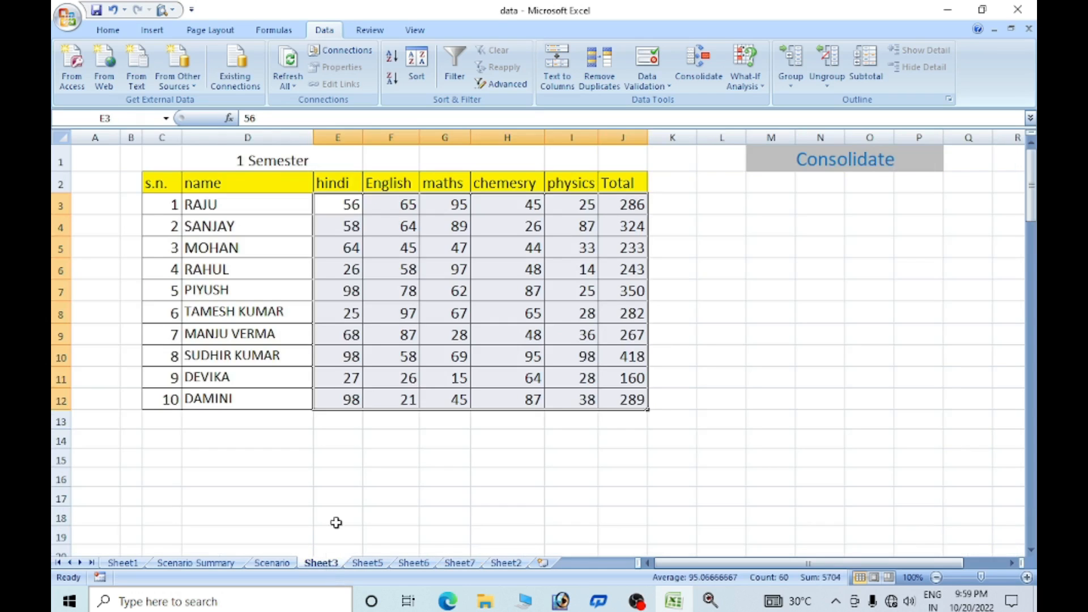
pyautogui.click(351, 211)
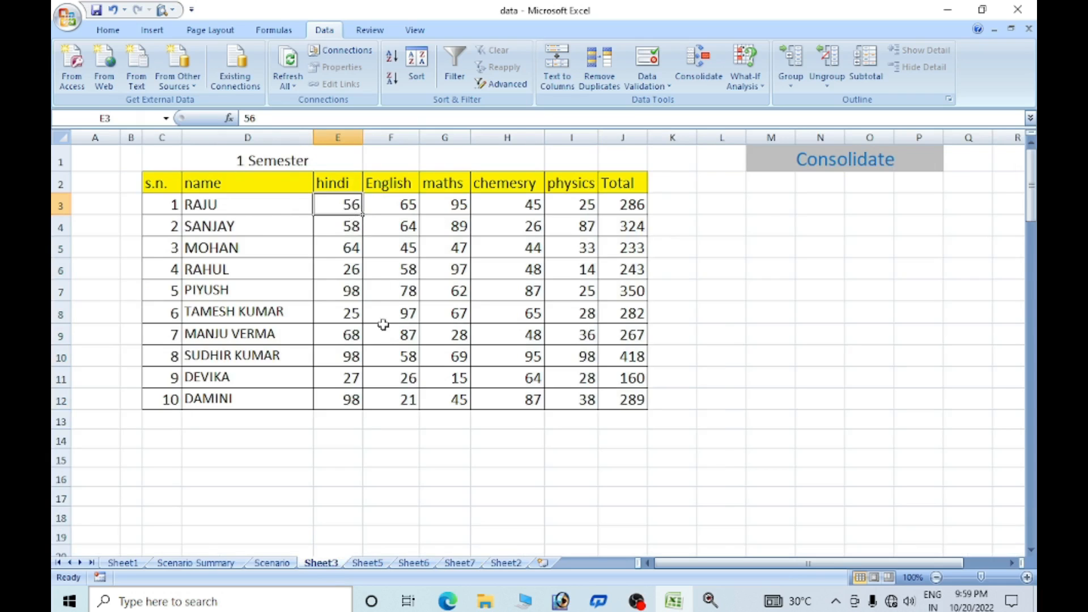
pyautogui.click(370, 563)
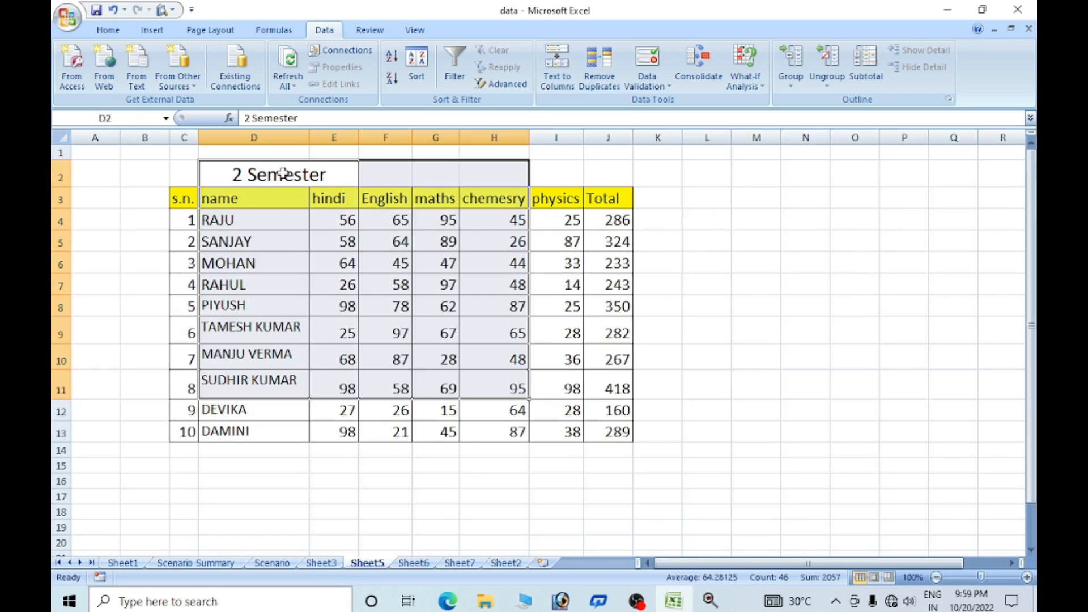
pyautogui.click(347, 219)
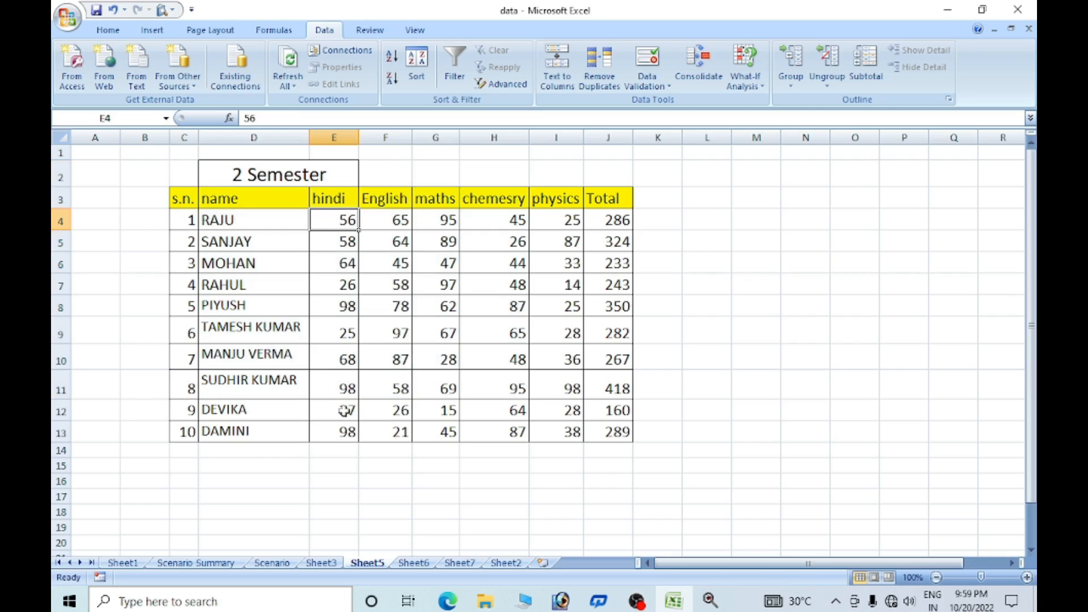
pyautogui.click(412, 563)
pyautogui.click(247, 211)
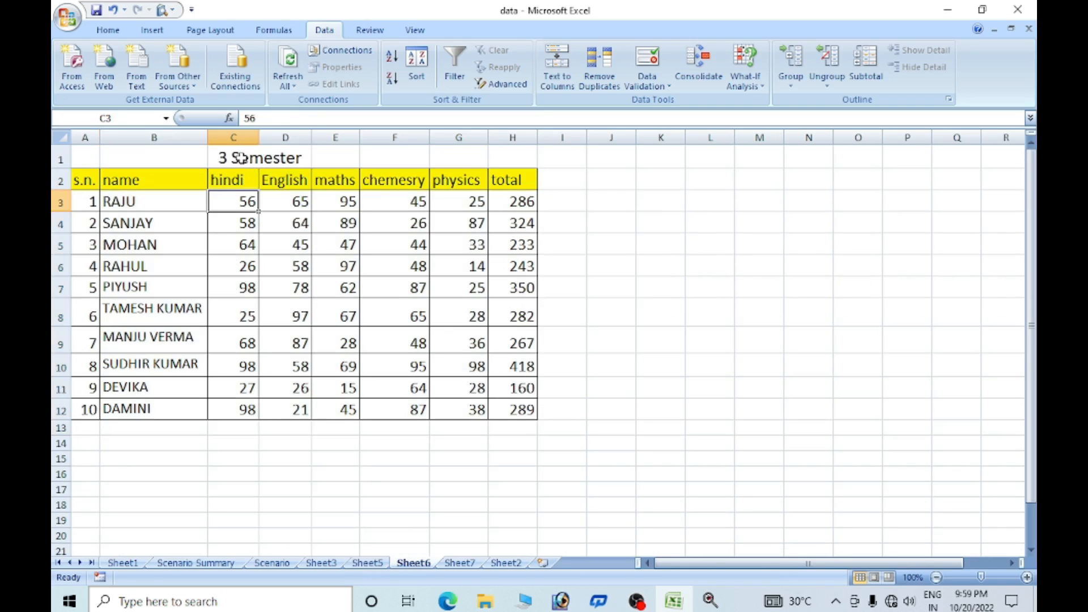
# - Review the consolidated marks table on Sheet7 from the subject headers to the last student's total
pyautogui.click(456, 563)
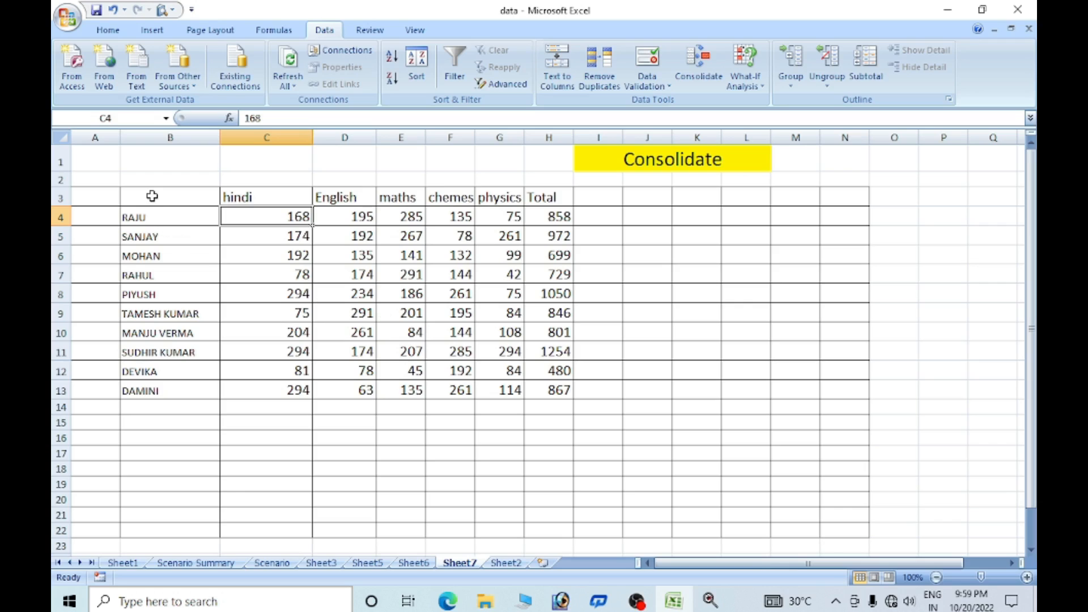
pyautogui.moveTo(153, 195); pyautogui.dragTo(358, 334)
pyautogui.moveTo(453, 371); pyautogui.dragTo(578, 395)
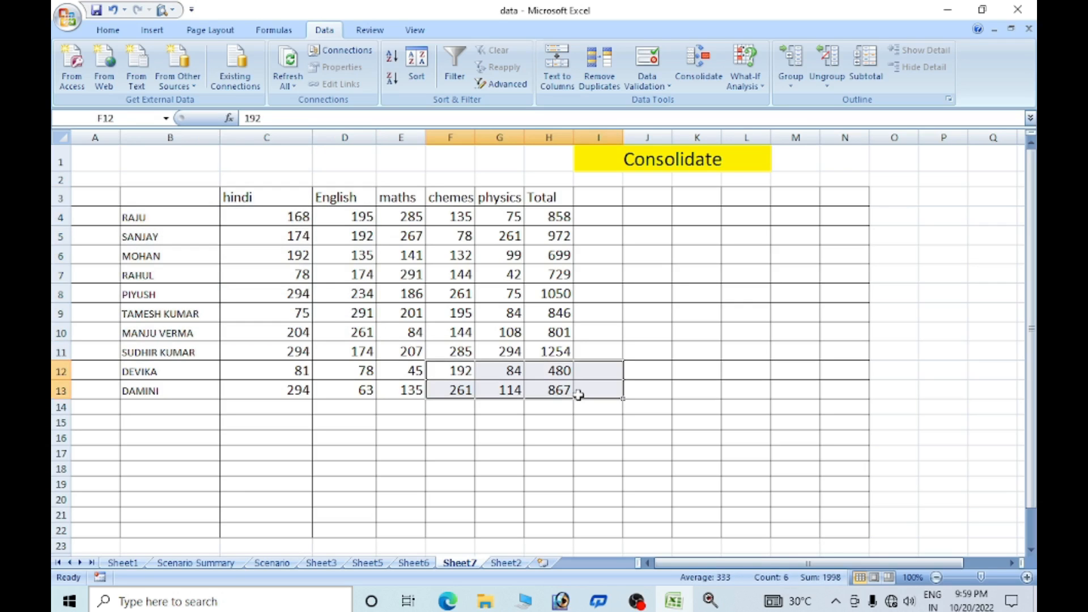
pyautogui.click(712, 446)
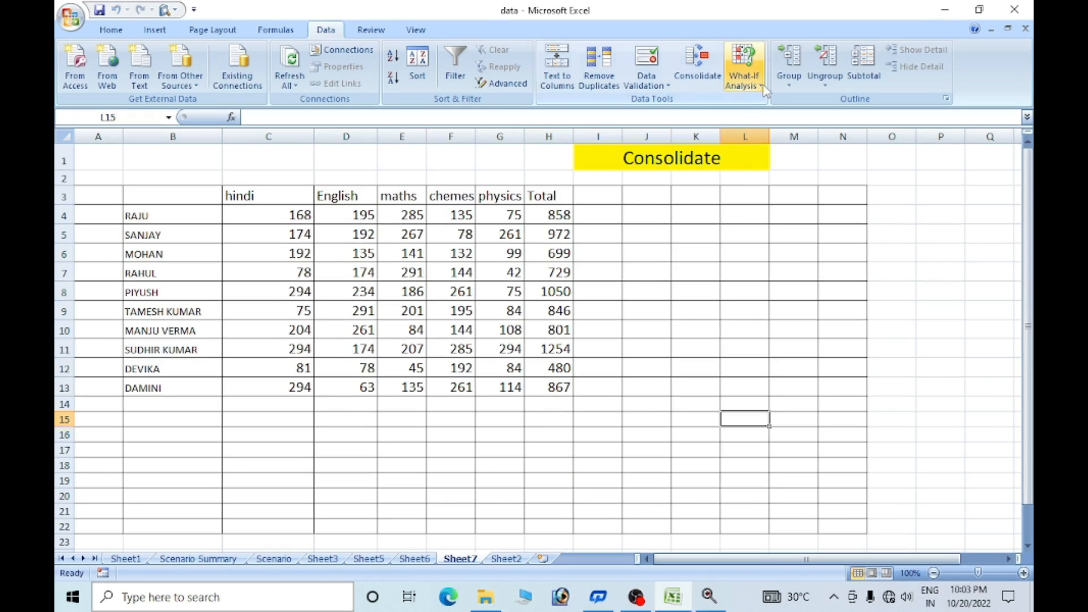
# - On the Scenario sheet, start a new scenario in Scenario Manager and name it "low price"
pyautogui.click(757, 89)
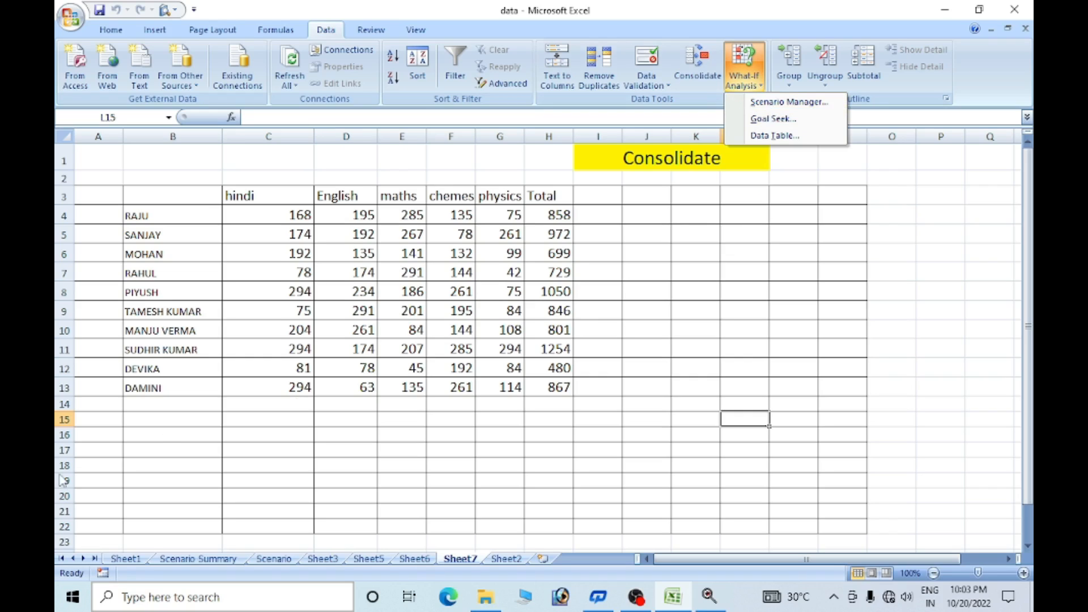
pyautogui.click(292, 560)
pyautogui.click(274, 559)
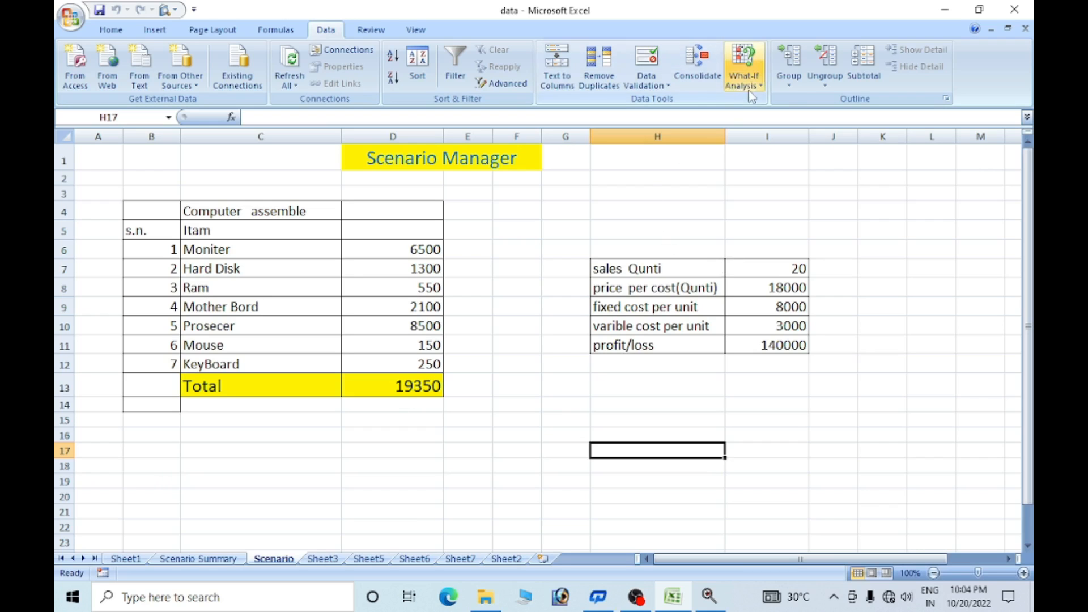
pyautogui.click(744, 71)
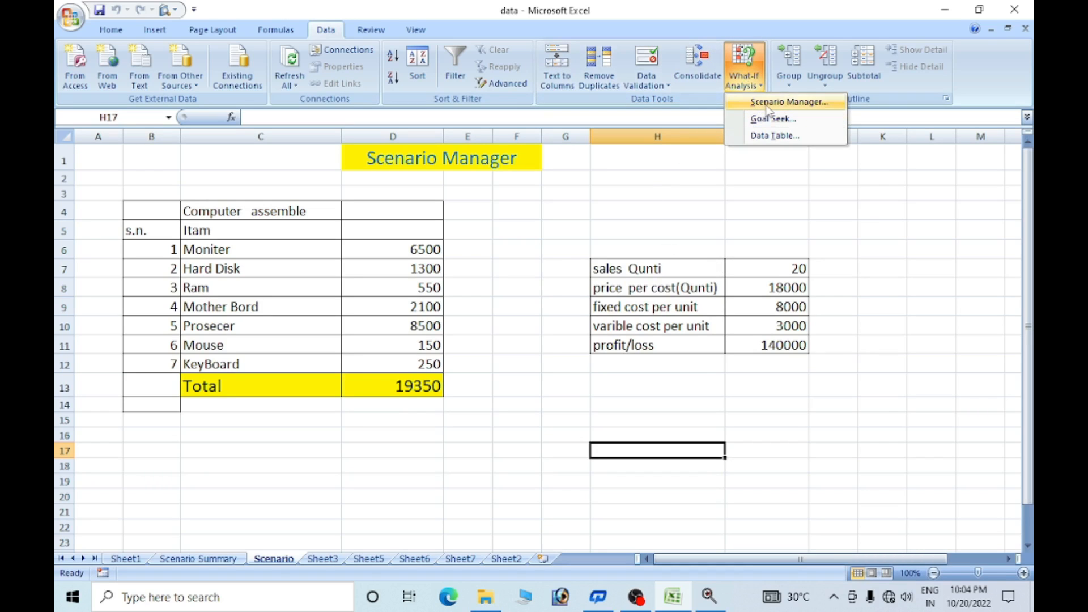
pyautogui.click(768, 104)
pyautogui.moveTo(707, 149); pyautogui.dragTo(721, 189)
pyautogui.click(787, 201)
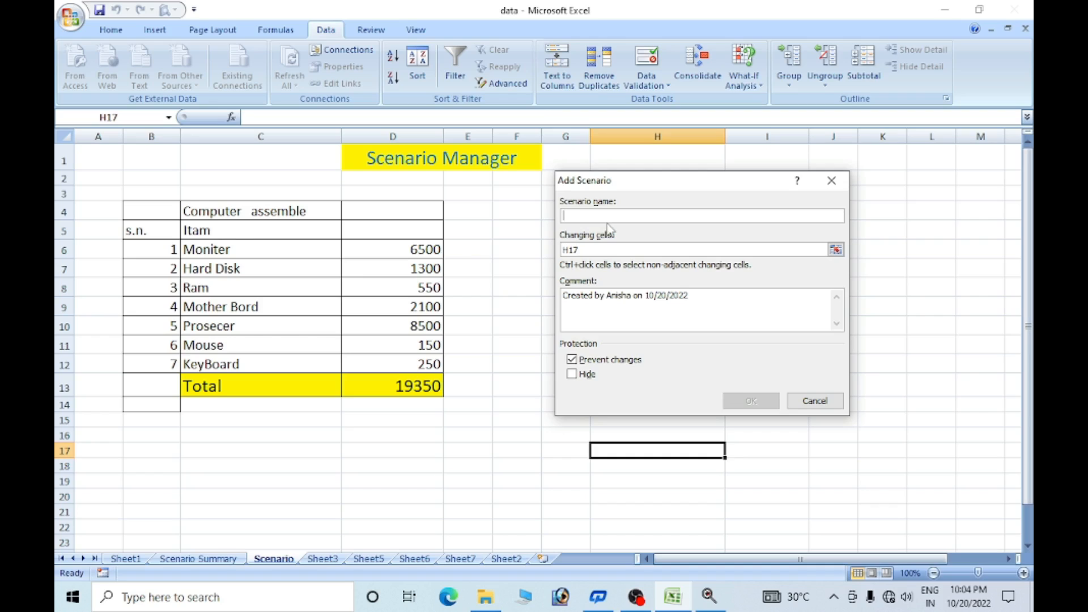
pyautogui.write('low')
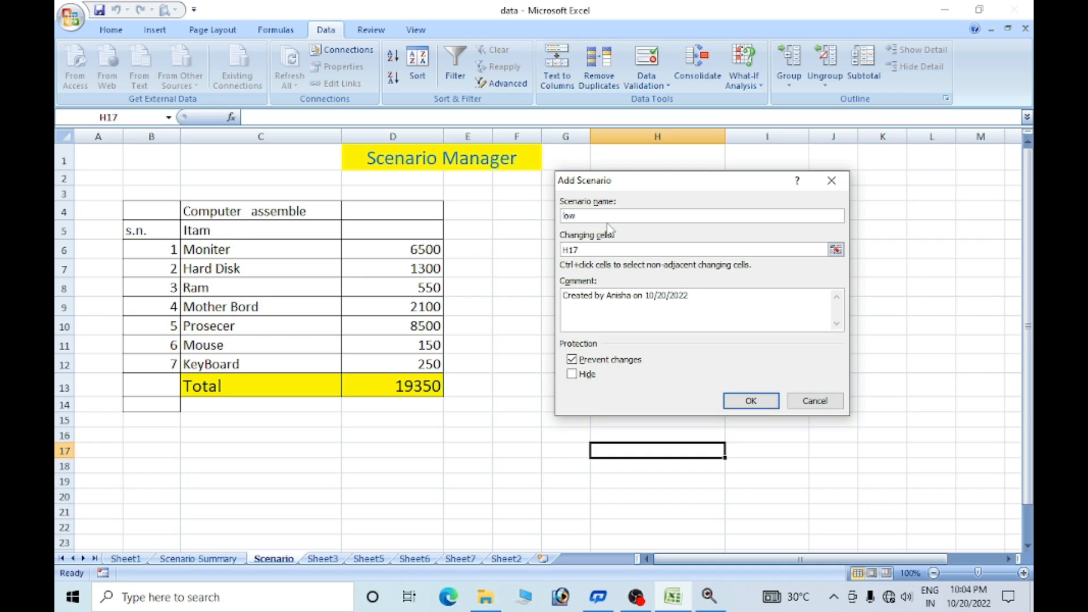
pyautogui.write(' price')
# - Set the low price scenario's changing cells to the item prices in D6:D12 and proceed to its values
pyautogui.click(622, 250)
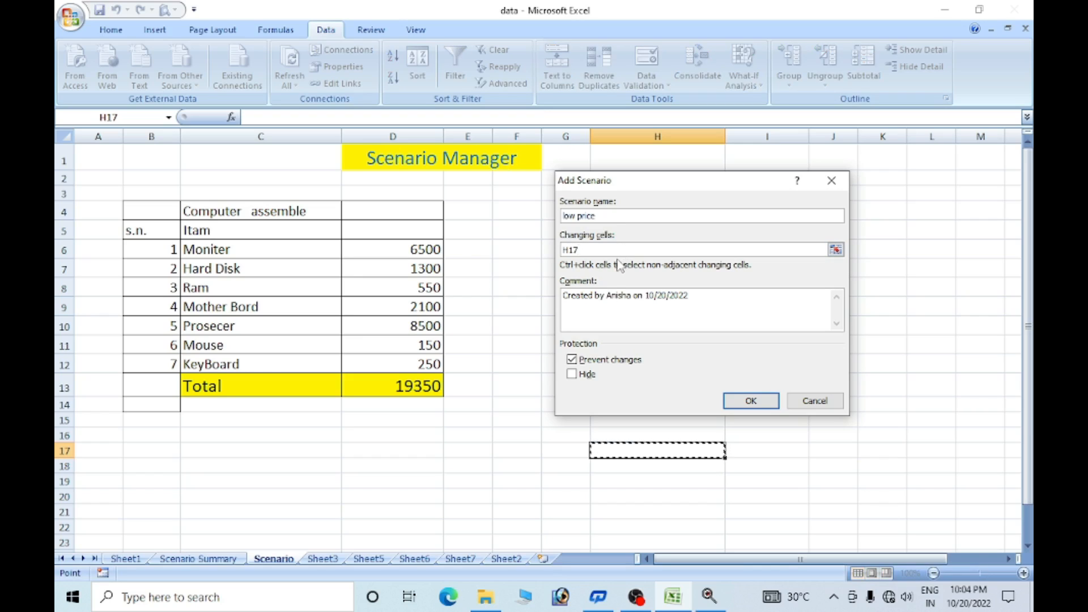
pyautogui.press('BackSpace')
pyautogui.press('BackSpace')
pyautogui.press('BackSpace')
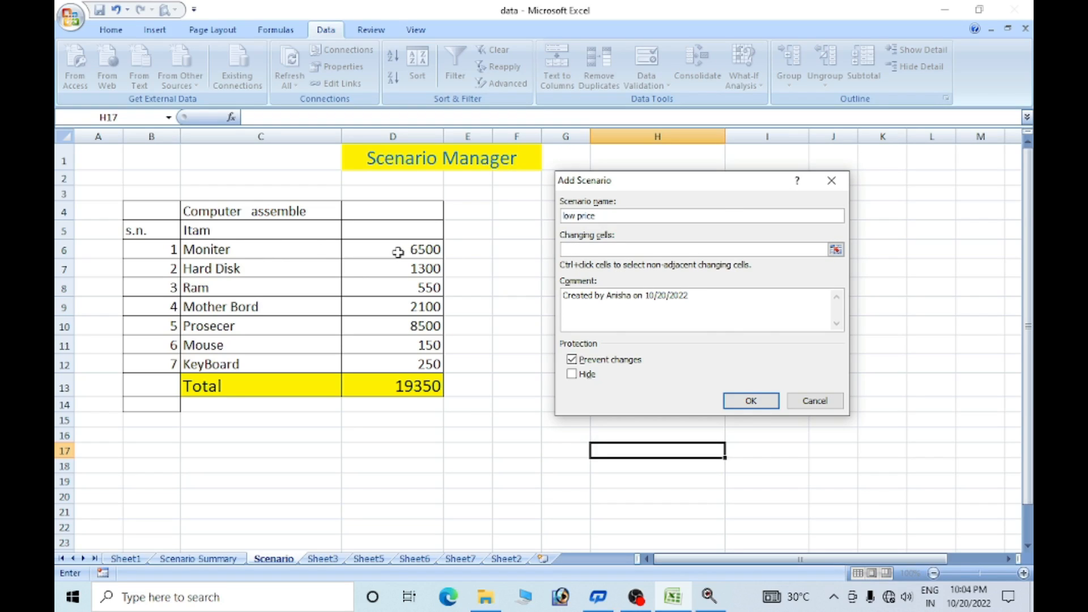
pyautogui.moveTo(394, 245); pyautogui.dragTo(399, 364)
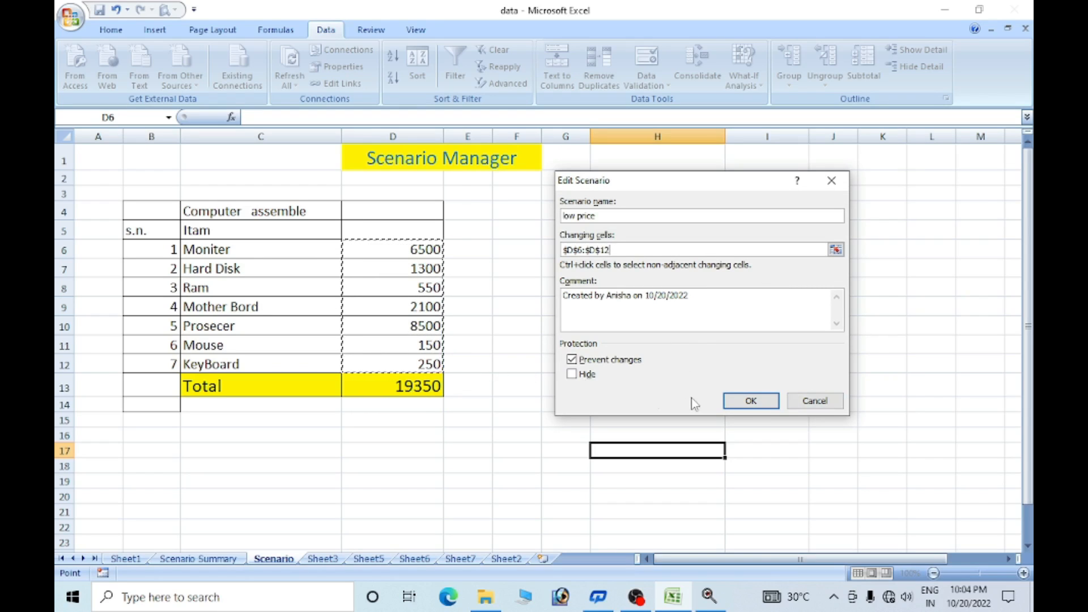
pyautogui.click(751, 401)
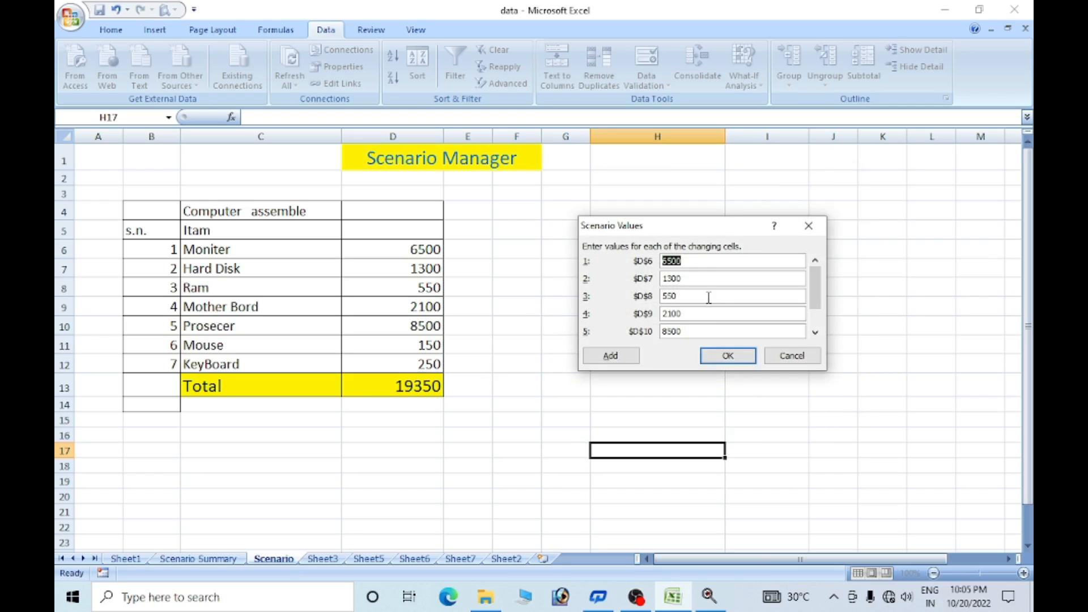
# - Set the low price scenario's values to 6100 for D6 and 1200 for D7
pyautogui.moveTo(703, 230); pyautogui.dragTo(634, 218)
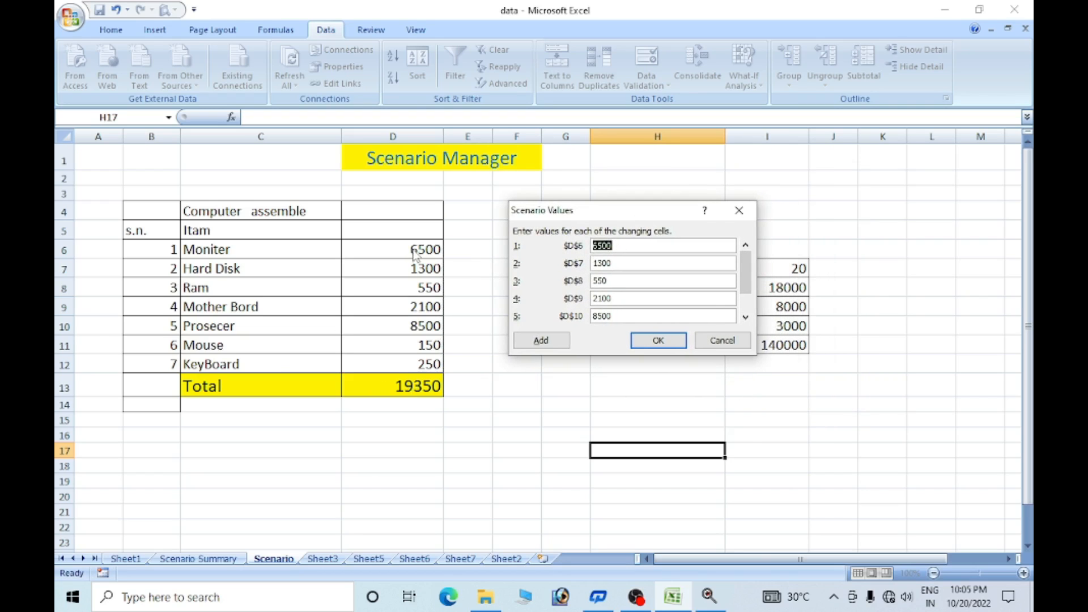
pyautogui.click(619, 245)
pyautogui.press('BackSpace')
pyautogui.press('BackSpace')
pyautogui.press('BackSpace')
pyautogui.press('BackSpace')
pyautogui.write('6100')
pyautogui.moveTo(612, 264); pyautogui.dragTo(580, 266)
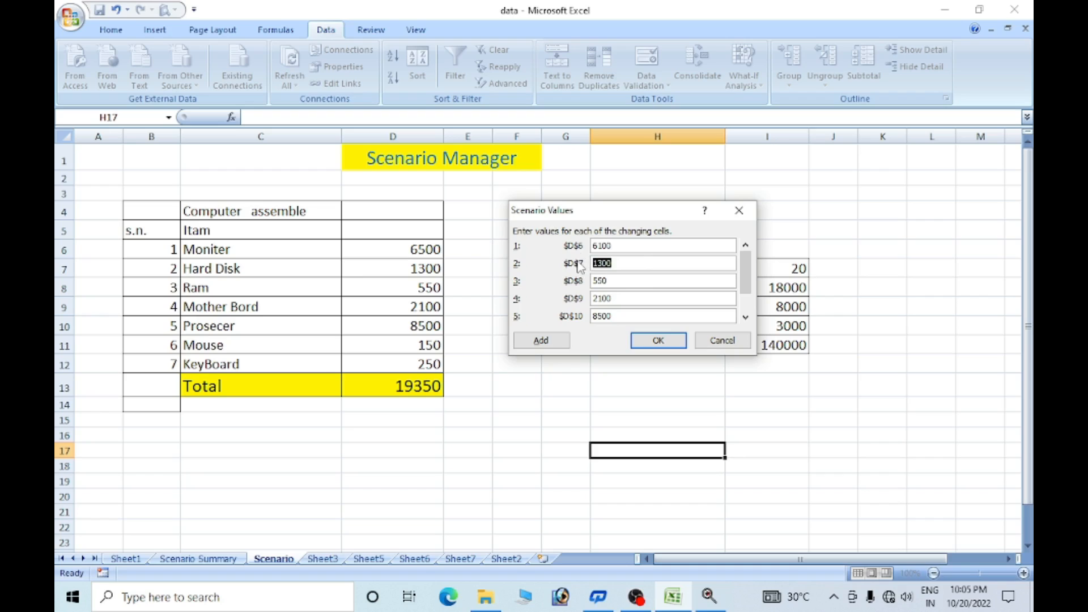
pyautogui.press('BackSpace')
pyautogui.write('1200')
# - Set the low price scenario's values to 450 for D8 and 2000 for D9
pyautogui.click(638, 282)
pyautogui.press('BackSpace')
pyautogui.press('BackSpace')
pyautogui.write('450')
pyautogui.click(619, 295)
pyautogui.press('BackSpace')
pyautogui.press('BackSpace')
pyautogui.press('BackSpace')
pyautogui.press('BackSpace')
pyautogui.write('2000')
# - Set the low price scenario's values to 8000 for D10, 110 for D11 and 210 for D12, and save the scenario
pyautogui.click(612, 315)
pyautogui.press('BackSpace')
pyautogui.press('BackSpace')
pyautogui.press('BackSpace')
pyautogui.press('BackSpace')
pyautogui.write('8000')
pyautogui.press('Tab')
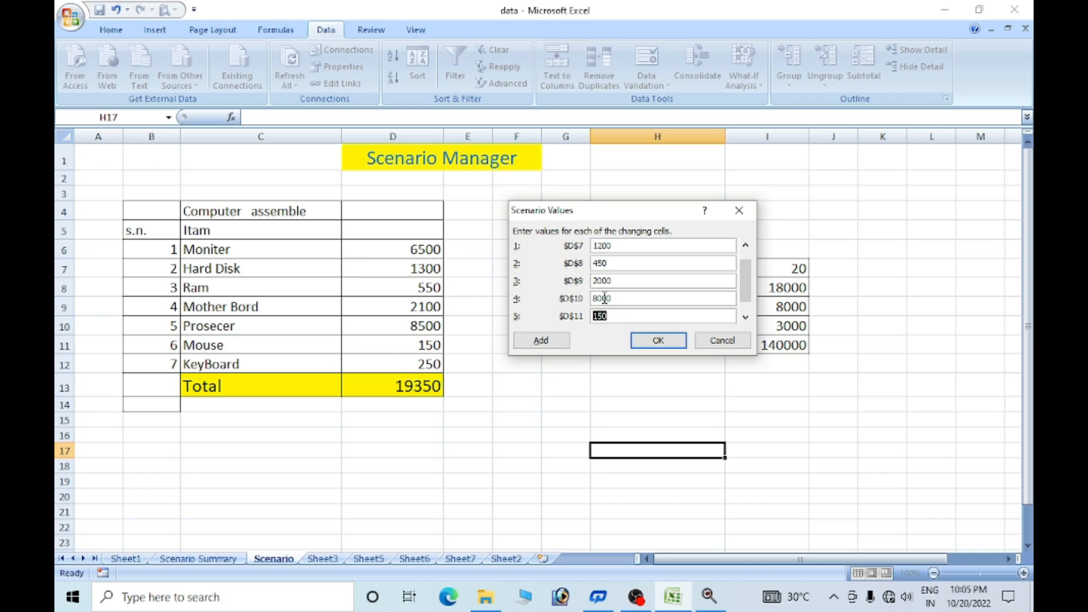
pyautogui.write('110')
pyautogui.press('Tab')
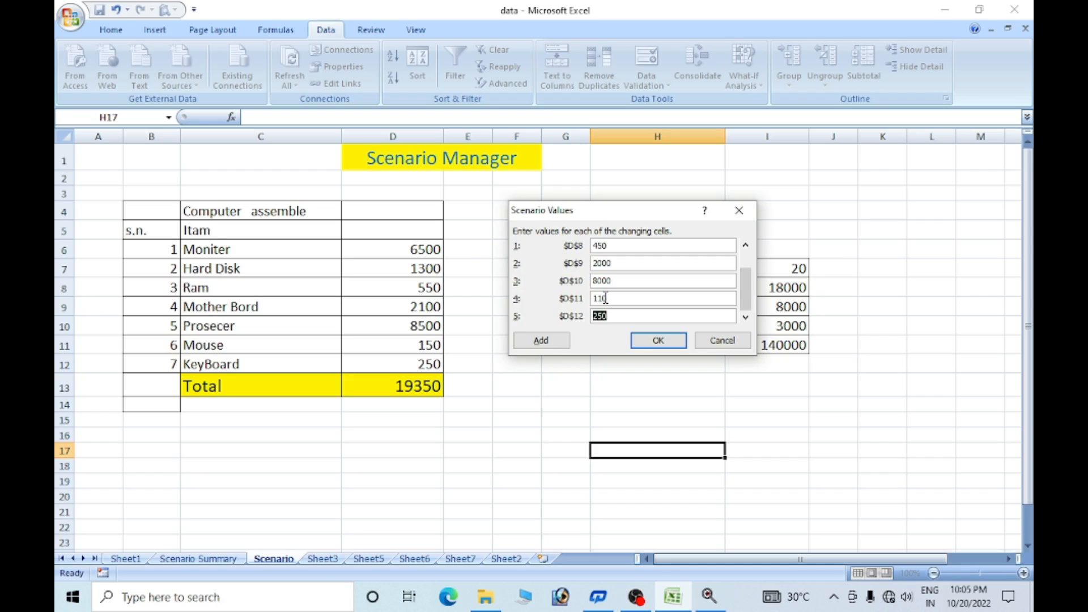
pyautogui.write('210')
pyautogui.click(676, 346)
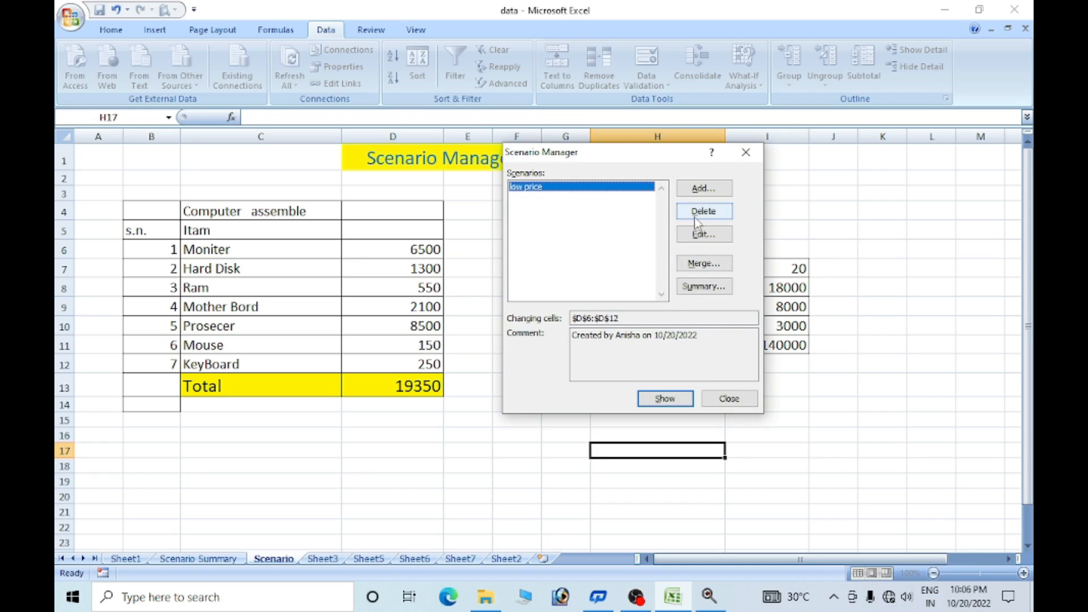
# - Add a second scenario named "high price" with D6:D12 as its changing cells
pyautogui.click(711, 191)
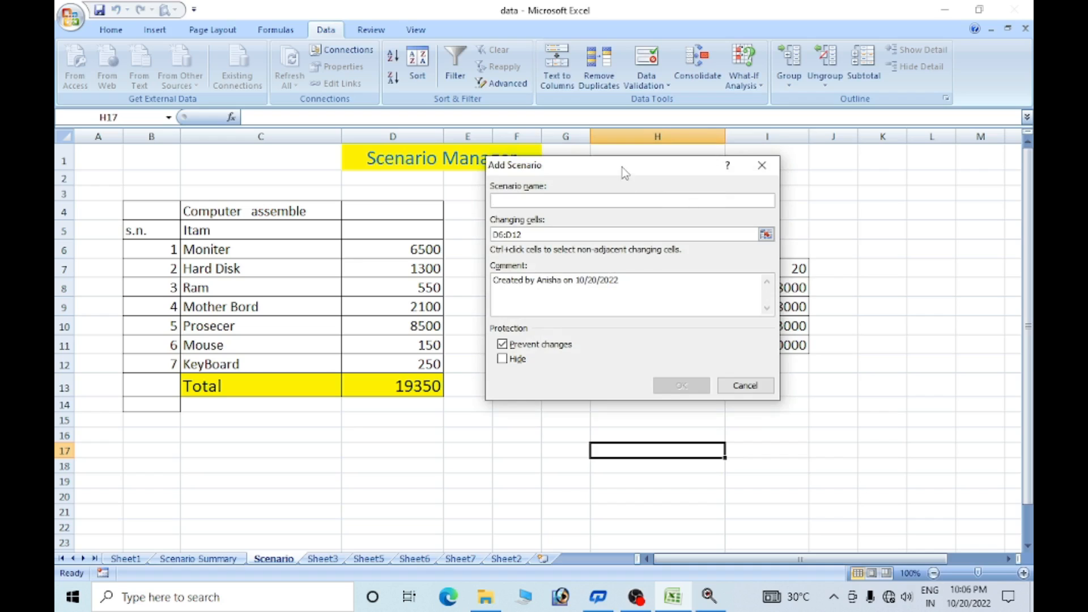
pyautogui.moveTo(623, 165); pyautogui.dragTo(659, 158)
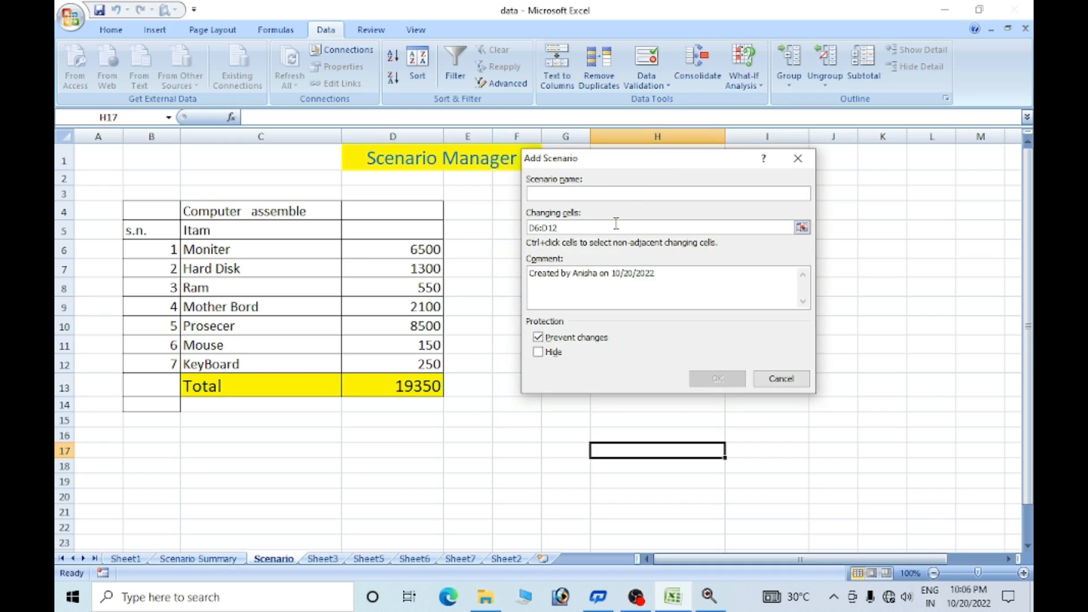
pyautogui.write('hig')
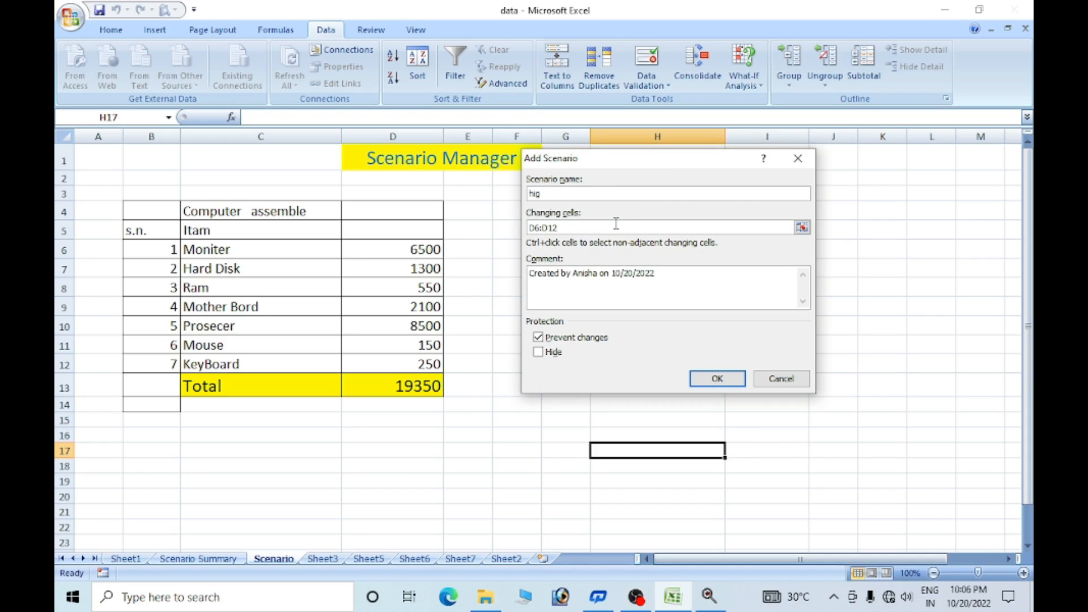
pyautogui.write('h price')
pyautogui.click(598, 228)
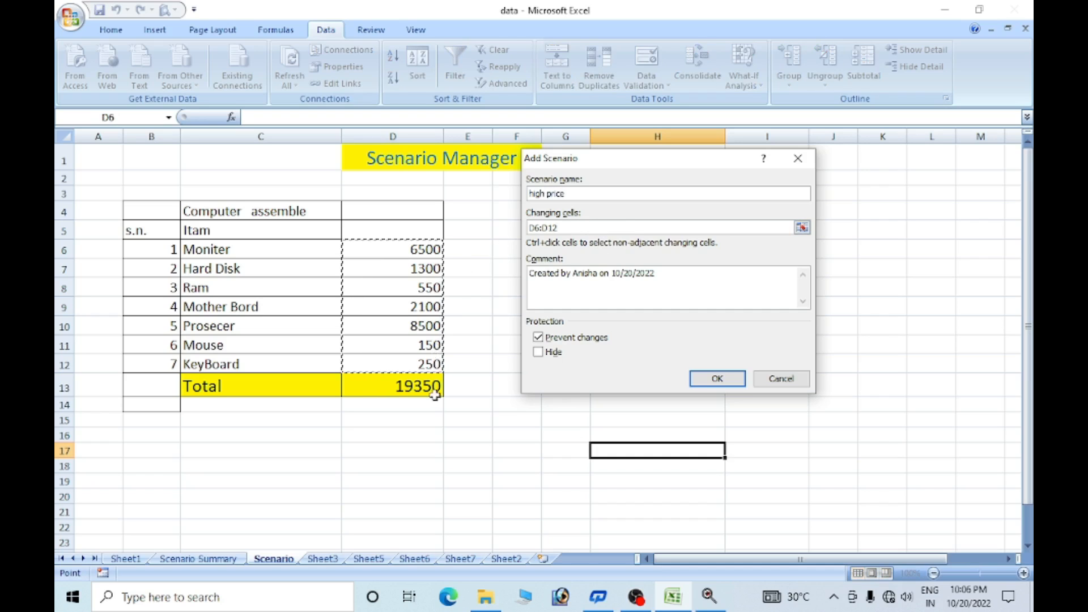
pyautogui.click(716, 378)
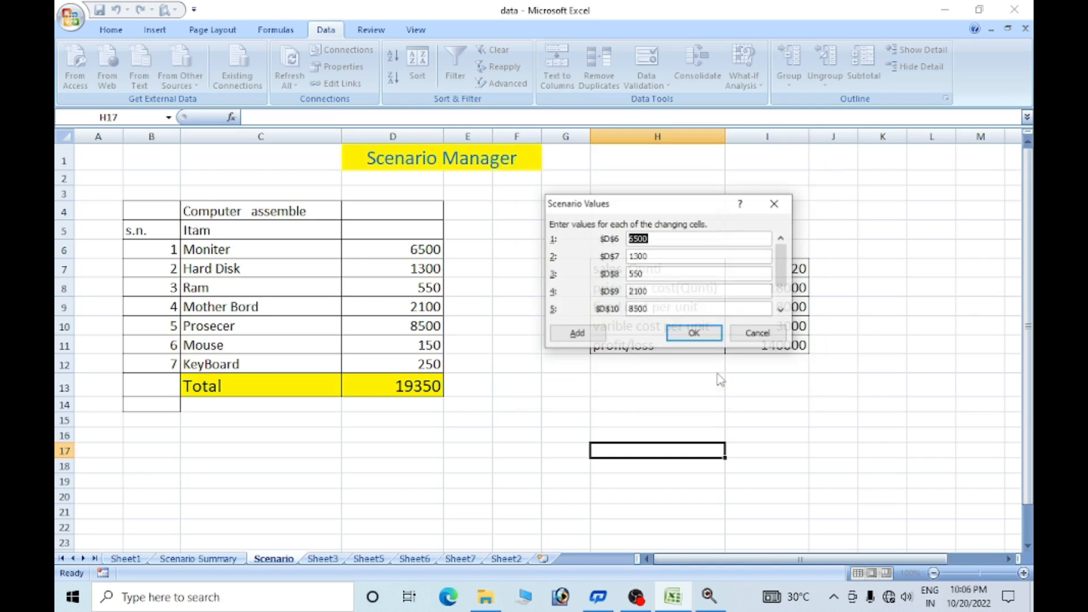
# - Set the high price scenario's values to 7000 for D6, 1400 for D7 and 600 for D8
pyautogui.click(666, 238)
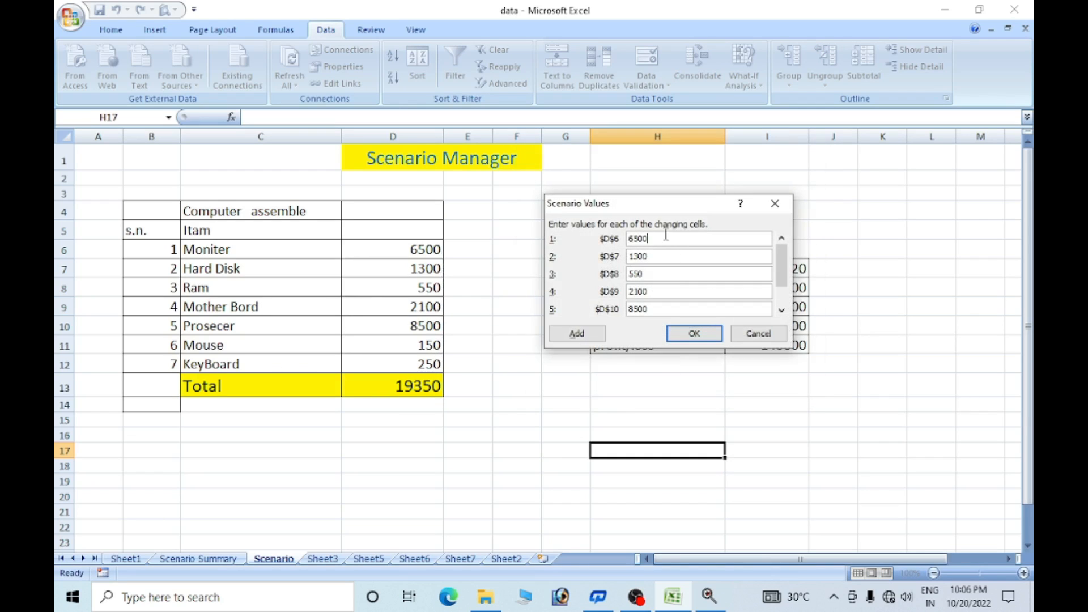
pyautogui.press('BackSpace')
pyautogui.press('BackSpace')
pyautogui.press('BackSpace')
pyautogui.press('BackSpace')
pyautogui.write('7000')
pyautogui.press('Tab')
pyautogui.write('1400')
pyautogui.press('Tab')
pyautogui.write('600')
# - Set the high price scenario's values to 2200 for D9, 9100 for D10, 190 for D11 and 280 for D12, and save it
pyautogui.press('Tab')
pyautogui.write('2200')
pyautogui.press('Tab')
pyautogui.write('9100')
pyautogui.press('Tab')
pyautogui.write('190')
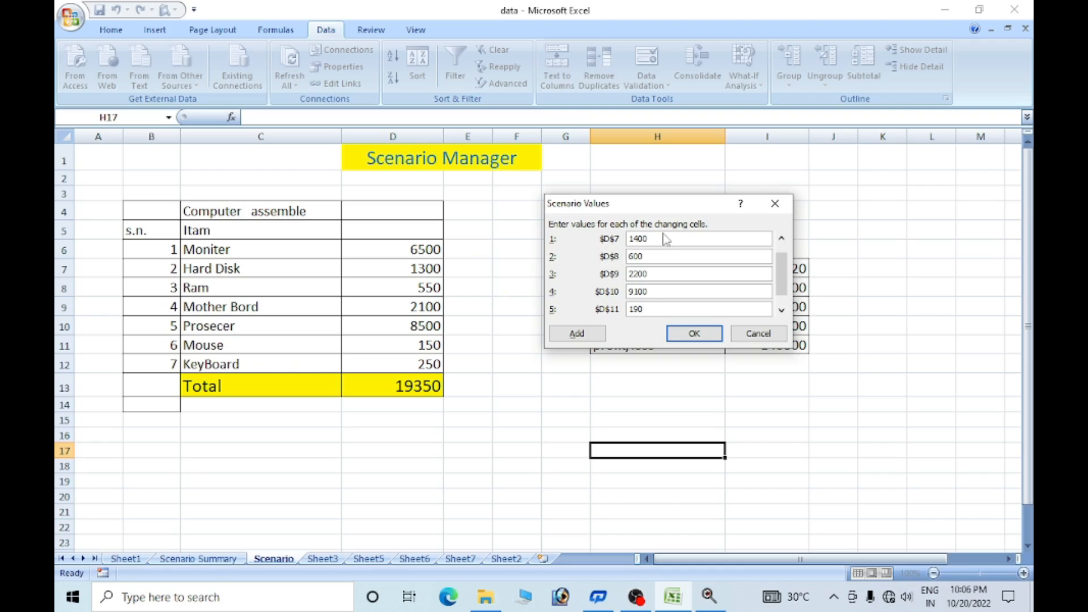
pyautogui.press('Tab')
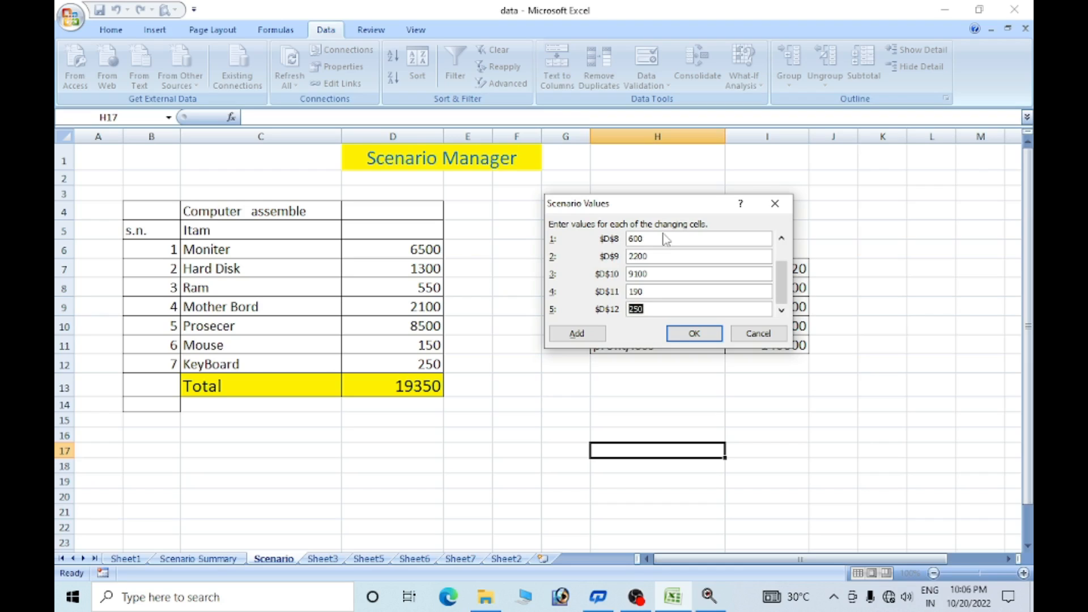
pyautogui.write('280')
pyautogui.click(697, 336)
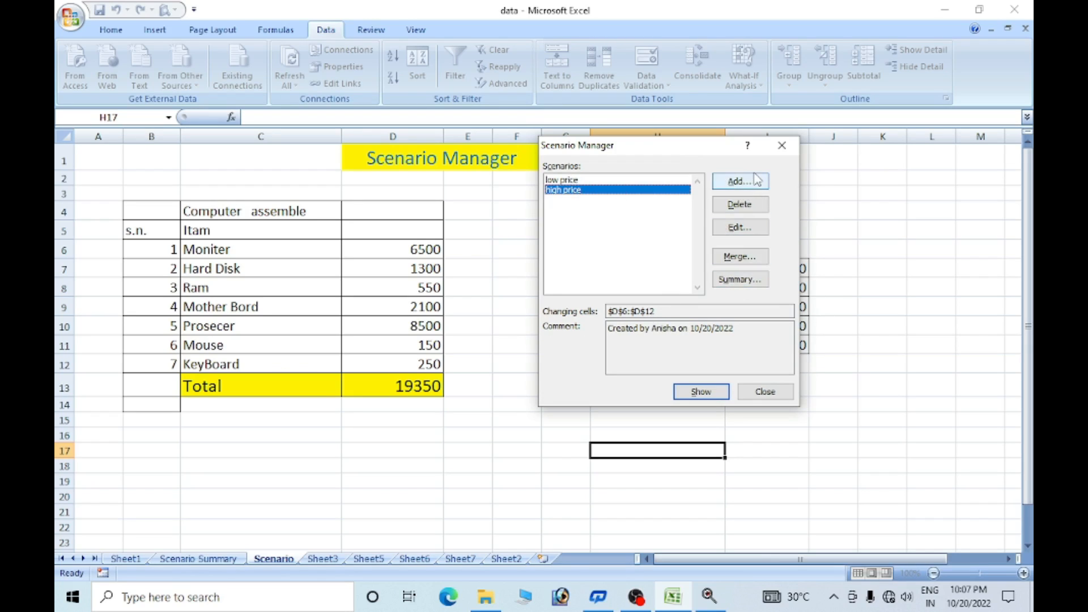
# - Create a Scenario summary report with result cell D13 and review its Current Values column
pyautogui.click(749, 232)
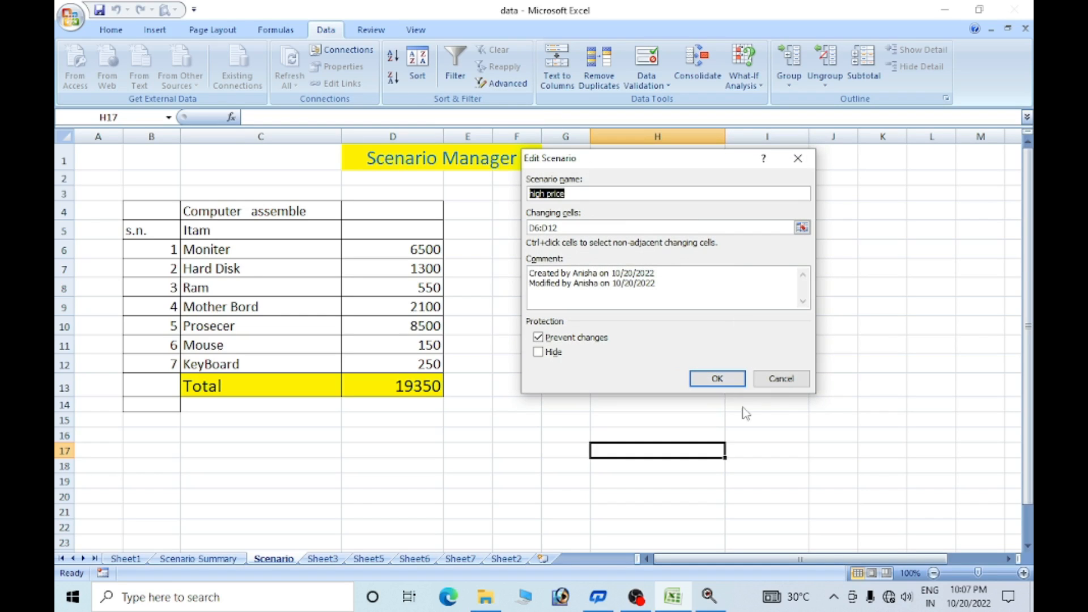
pyautogui.click(777, 376)
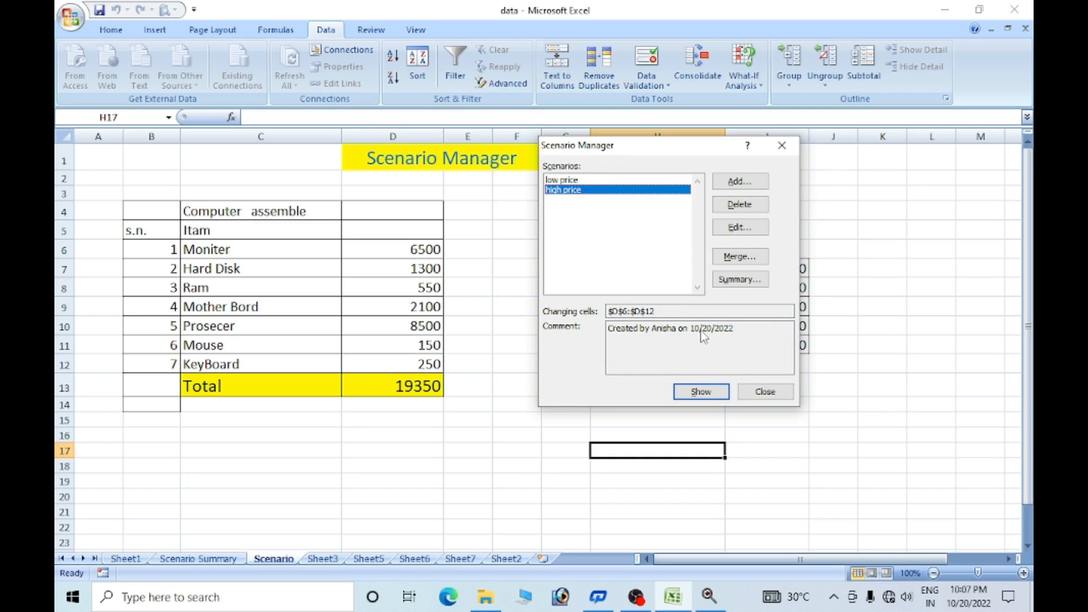
pyautogui.click(741, 279)
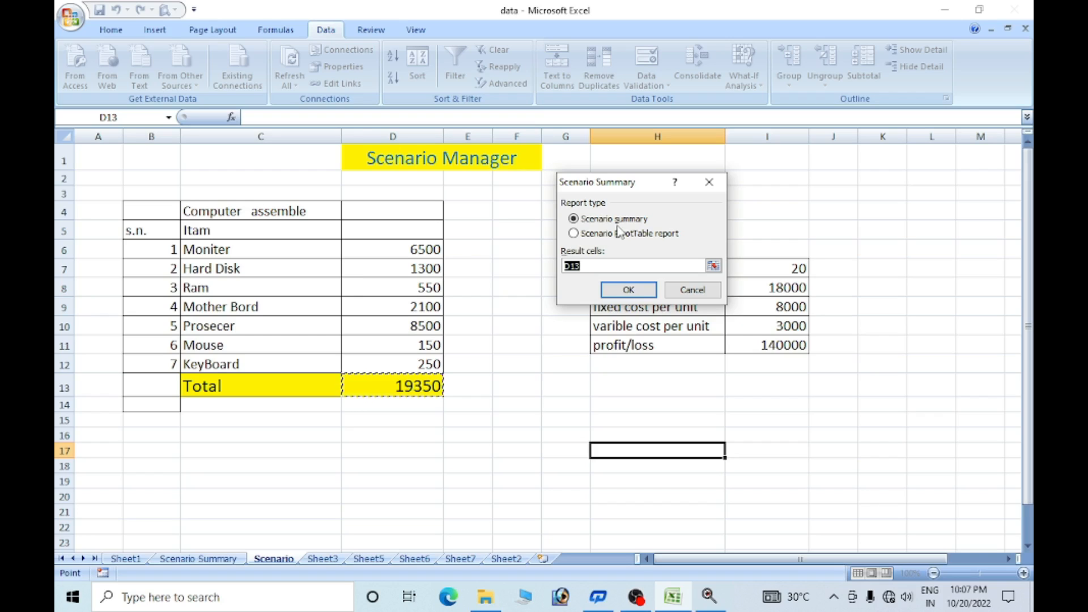
pyautogui.click(633, 290)
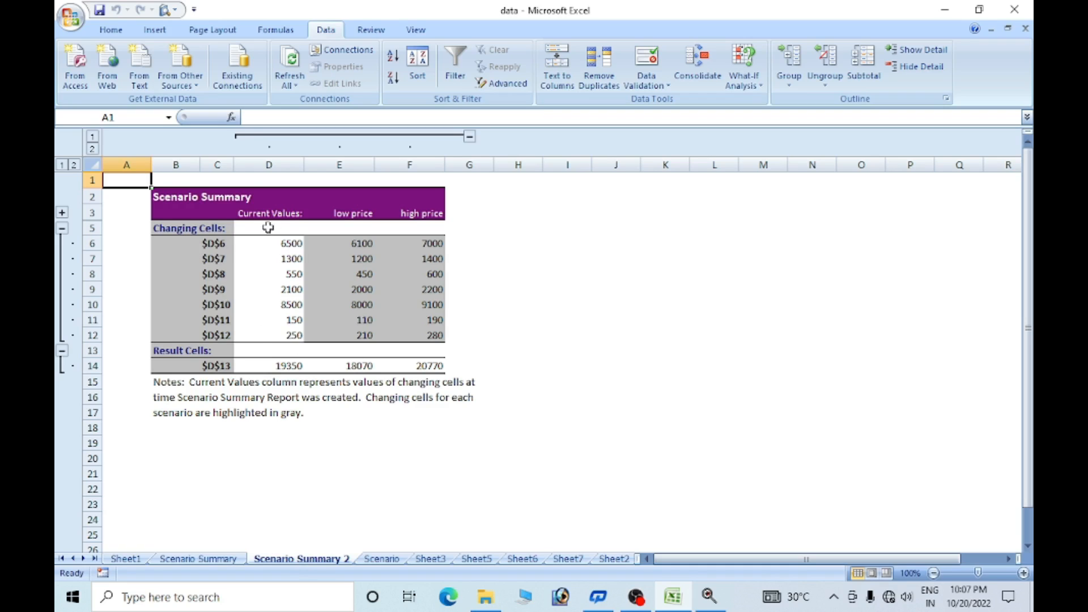
pyautogui.click(292, 247)
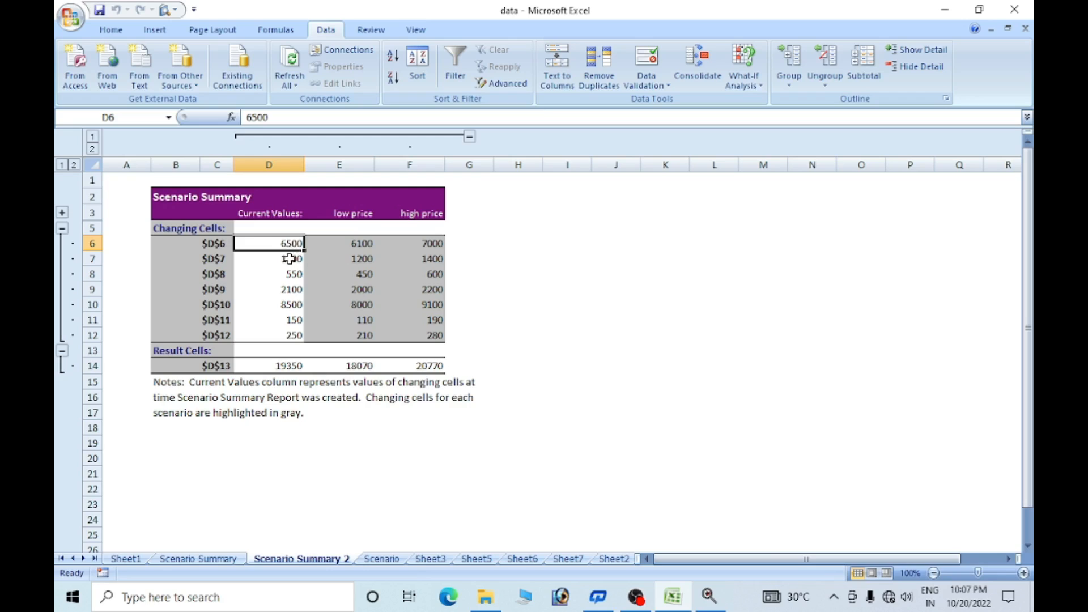
pyautogui.moveTo(291, 249); pyautogui.dragTo(292, 337)
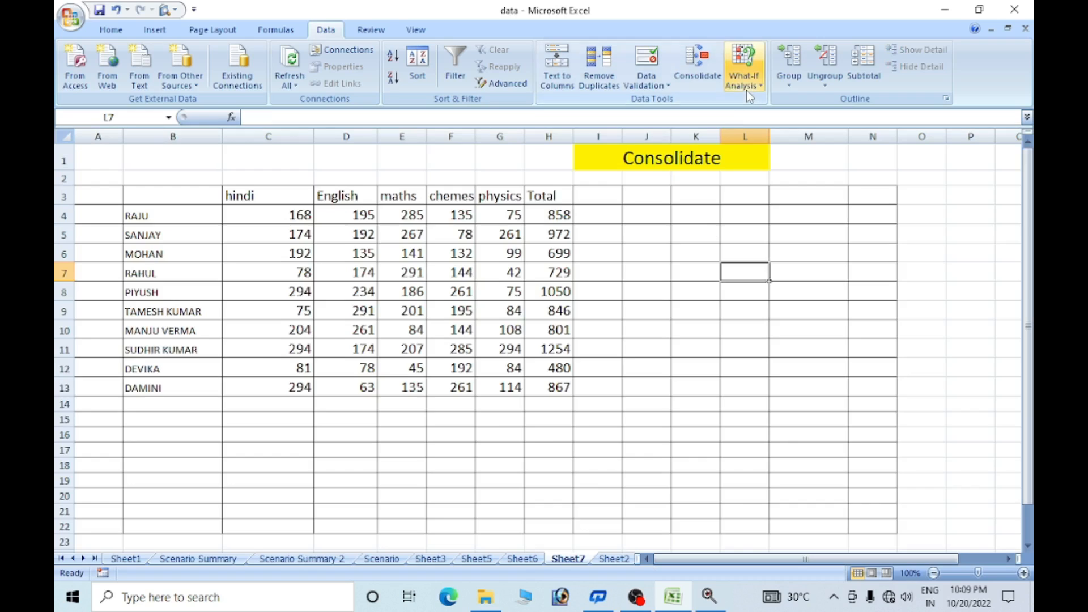
pyautogui.click(746, 90)
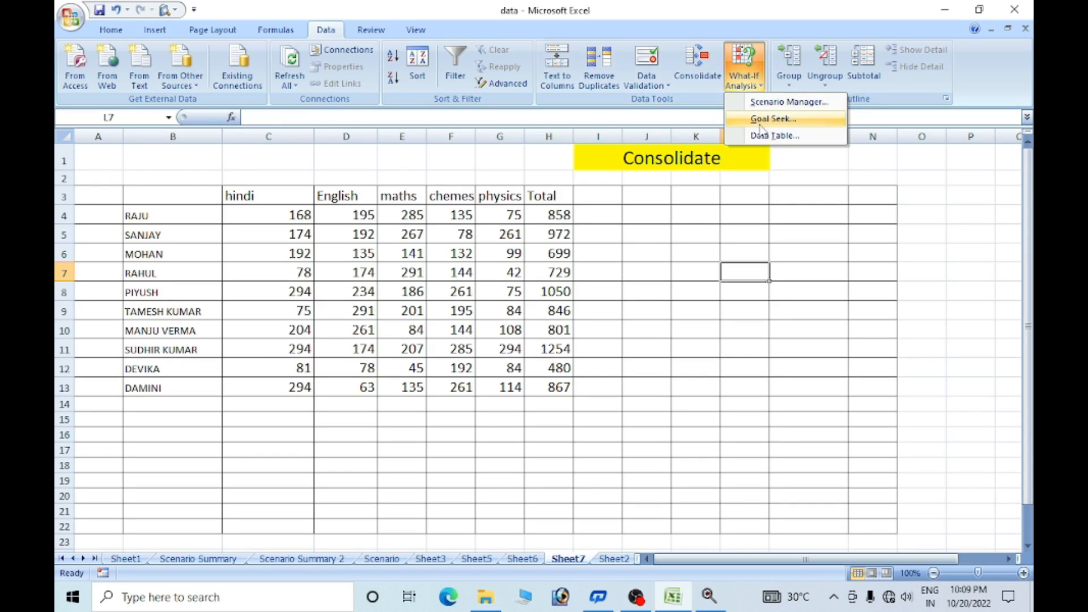
pyautogui.click(793, 221)
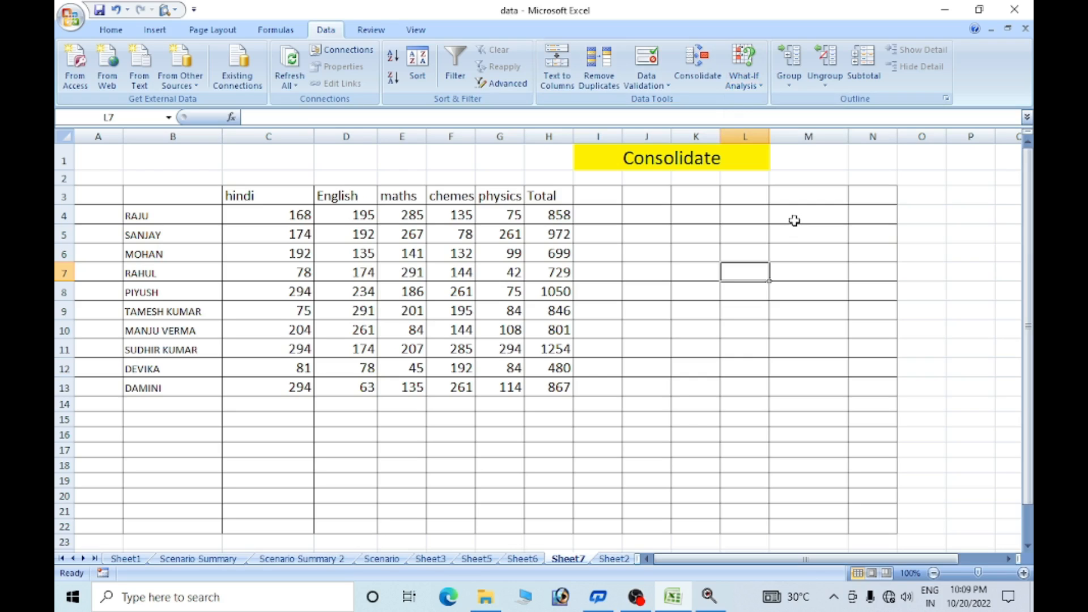
pyautogui.click(801, 213)
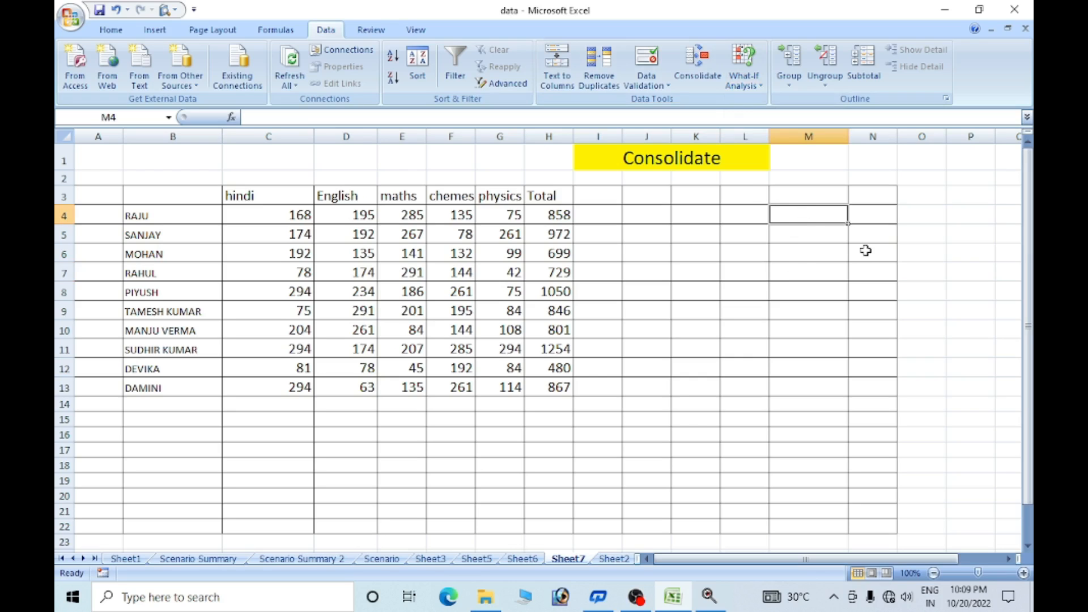
# - Enter 485, 256, 245 and 658 in cells M4 to M7 of Sheet7
pyautogui.write('485')
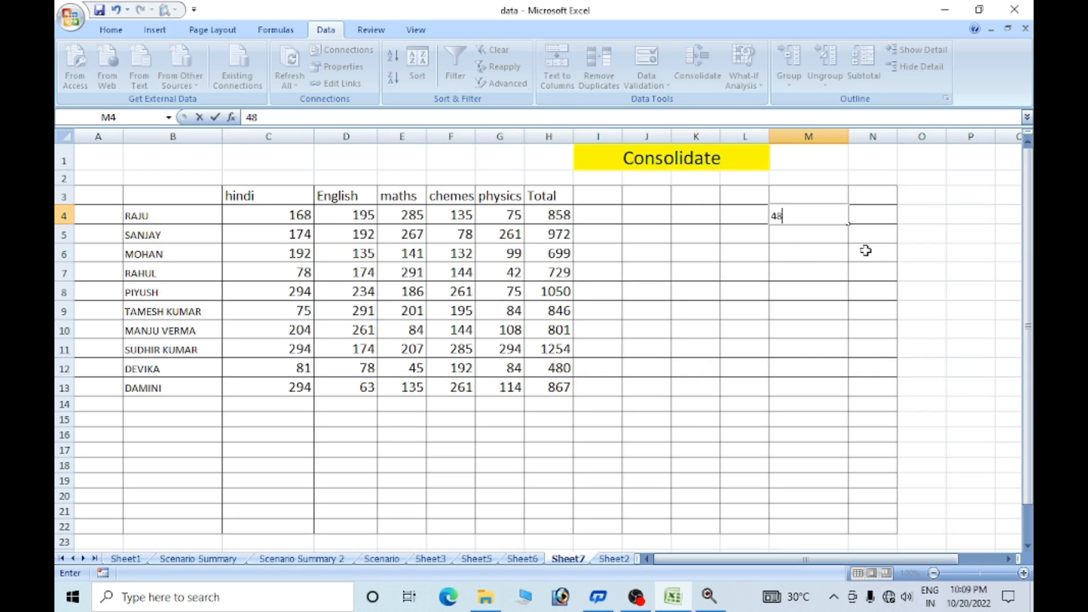
pyautogui.press('Return')
pyautogui.write('256')
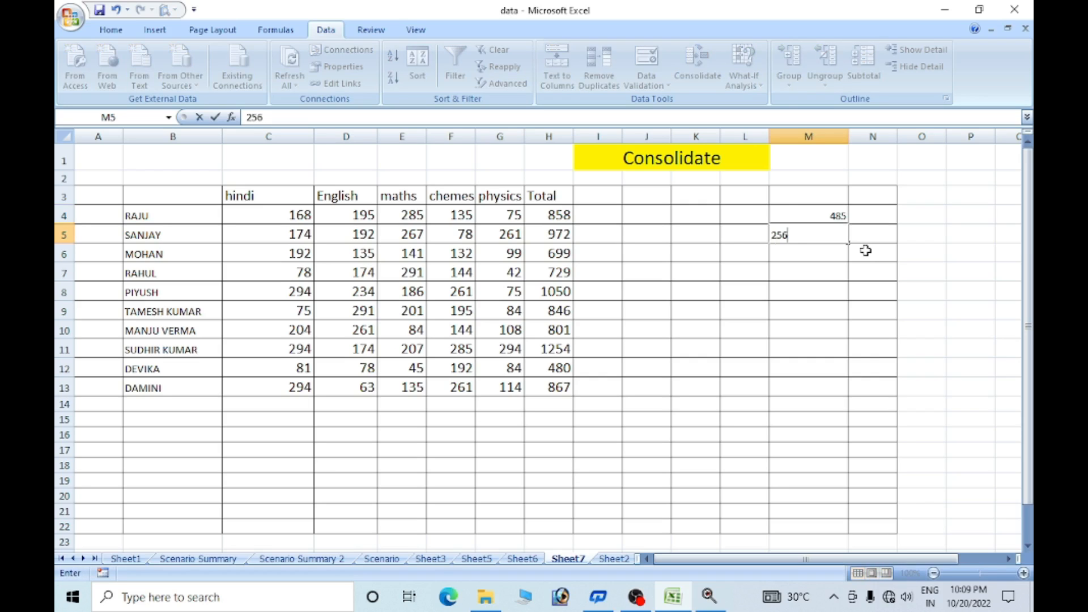
pyautogui.press('Return')
pyautogui.write('245')
pyautogui.press('Return')
pyautogui.write('65')
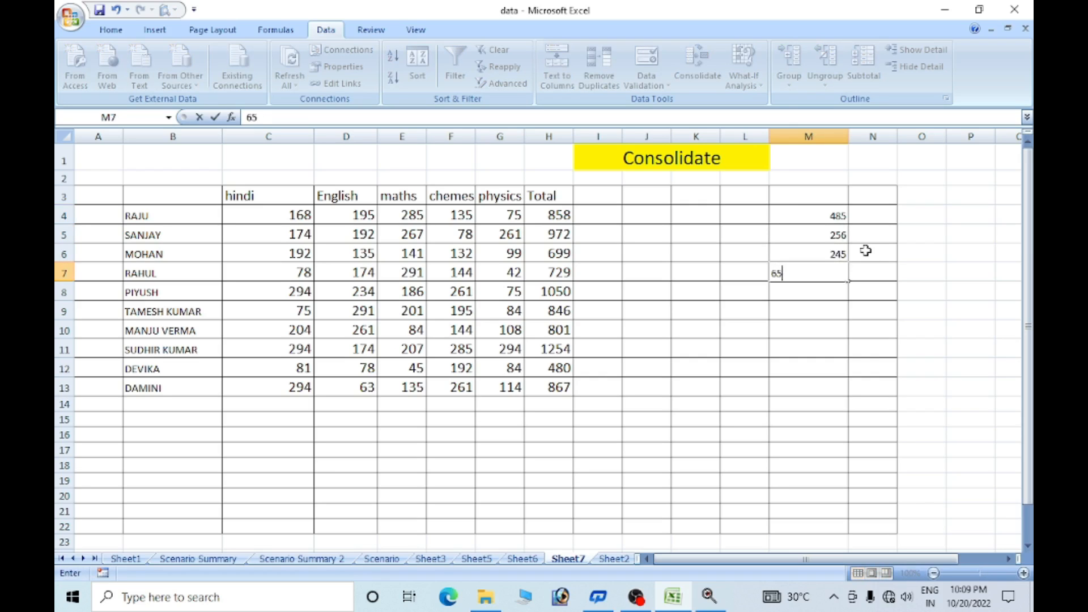
pyautogui.write('8')
pyautogui.press('Return')
# - Enter 778, 3255, 144 and 2455 in cells M8 to M11
pyautogui.write('778')
pyautogui.press('Return')
pyautogui.write('32')
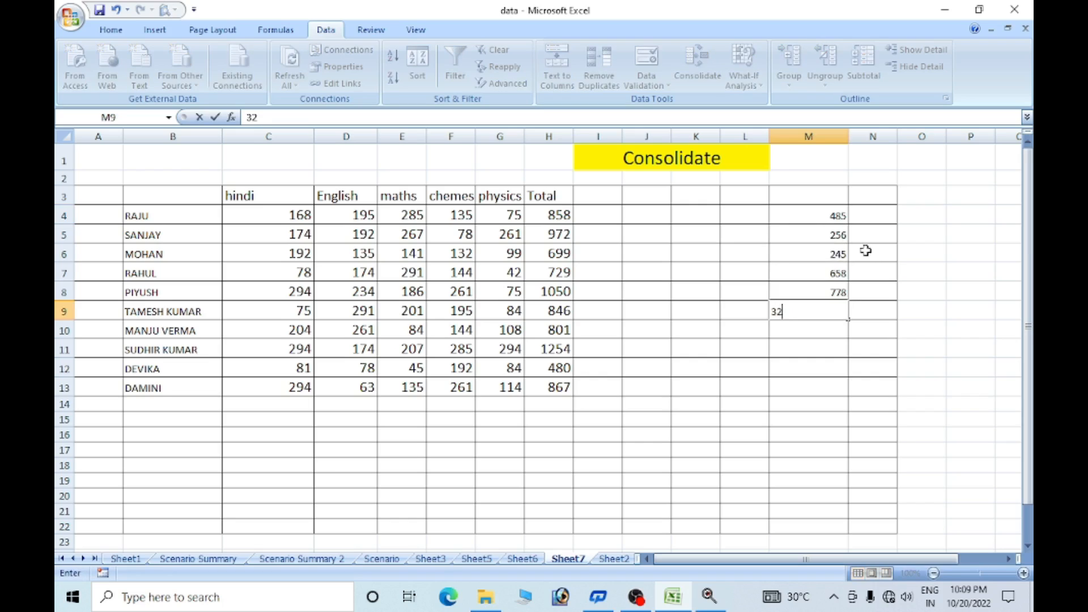
pyautogui.write('55')
pyautogui.press('Return')
pyautogui.write('144')
pyautogui.press('Return')
pyautogui.write('2455')
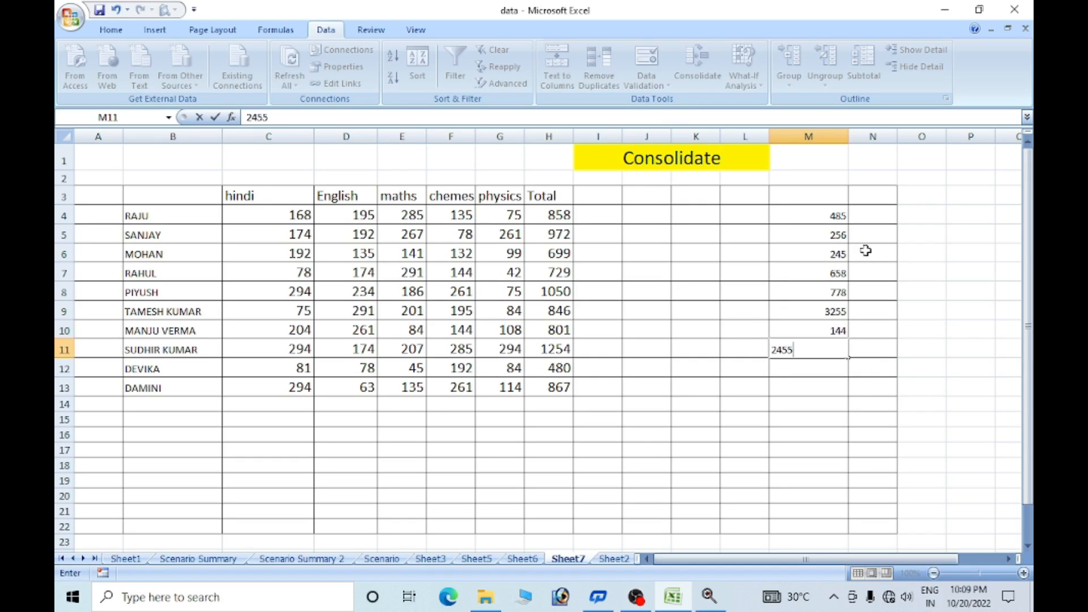
pyautogui.press('Return')
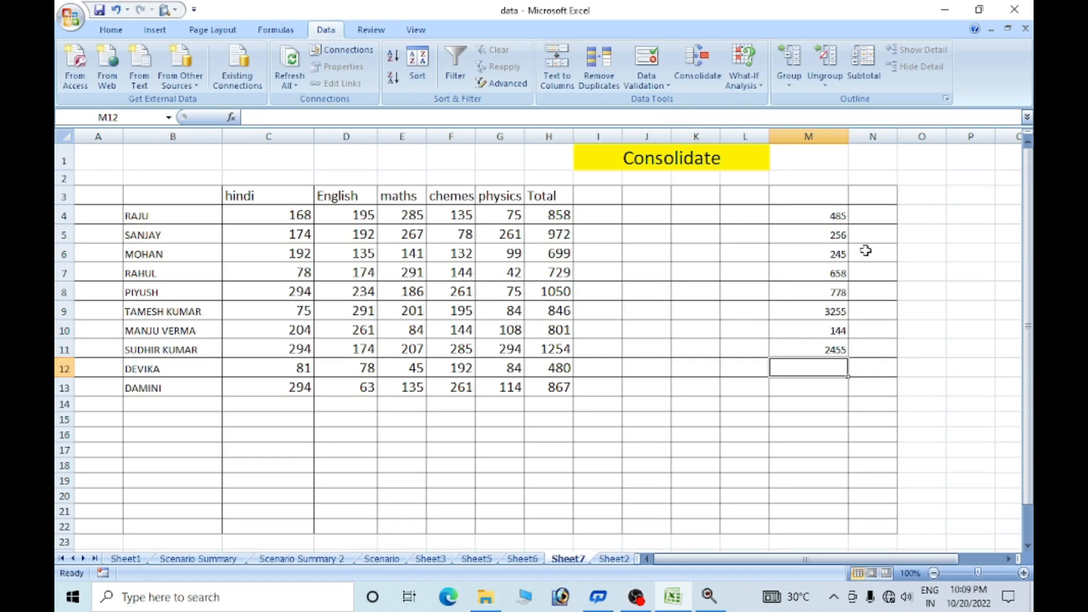
pyautogui.moveTo(826, 214); pyautogui.dragTo(826, 291)
pyautogui.moveTo(825, 299); pyautogui.dragTo(825, 331)
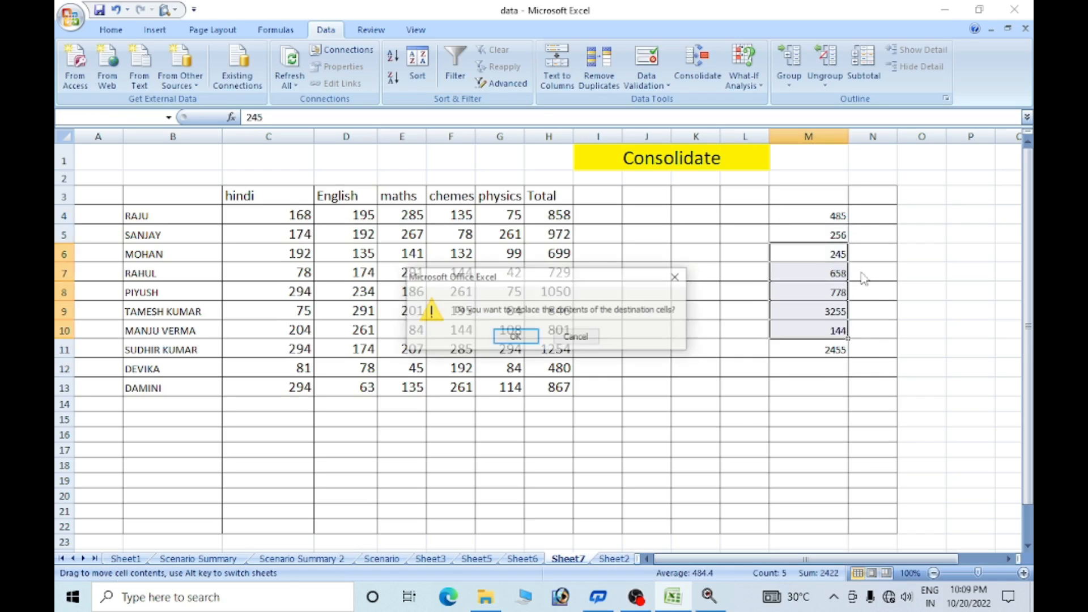
pyautogui.click(594, 336)
# - Sum M4:M11 into M12 with AutoSum and label it "total" in L12
pyautogui.moveTo(814, 215); pyautogui.dragTo(827, 344)
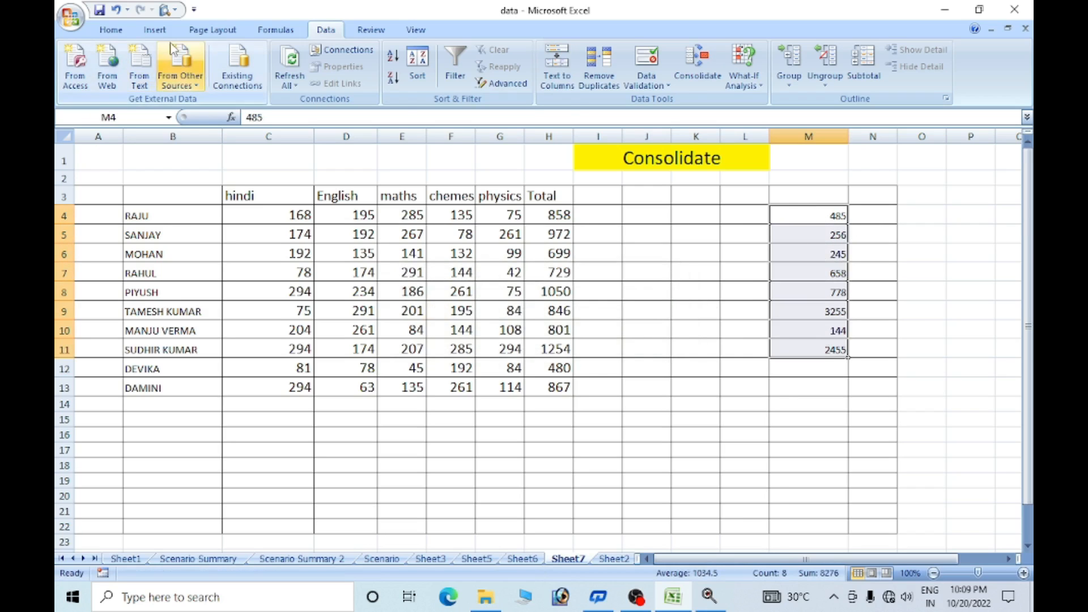
pyautogui.click(155, 33)
pyautogui.click(128, 33)
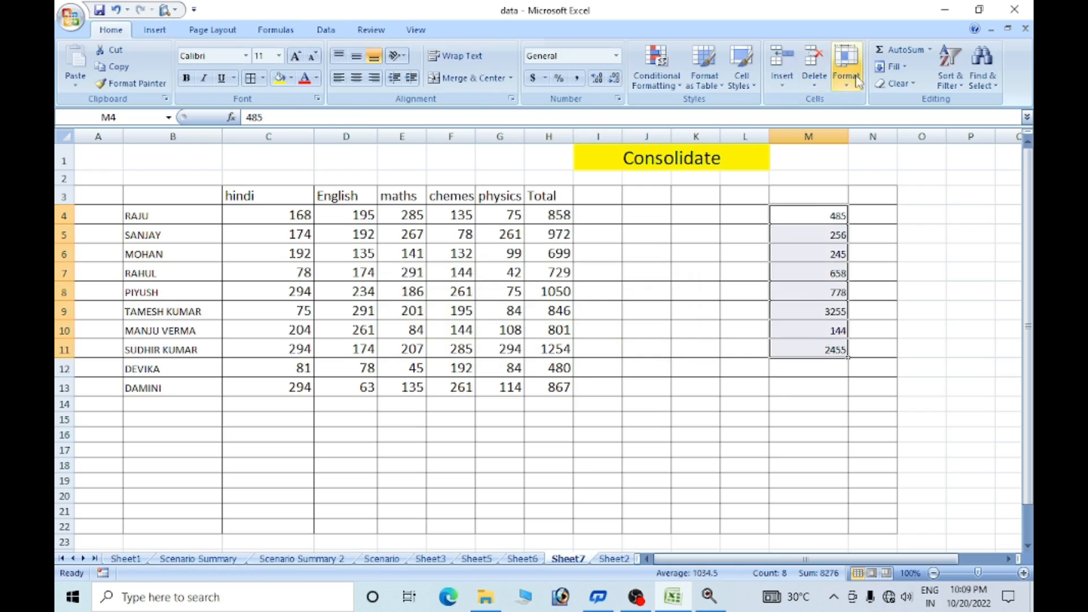
pyautogui.click(880, 50)
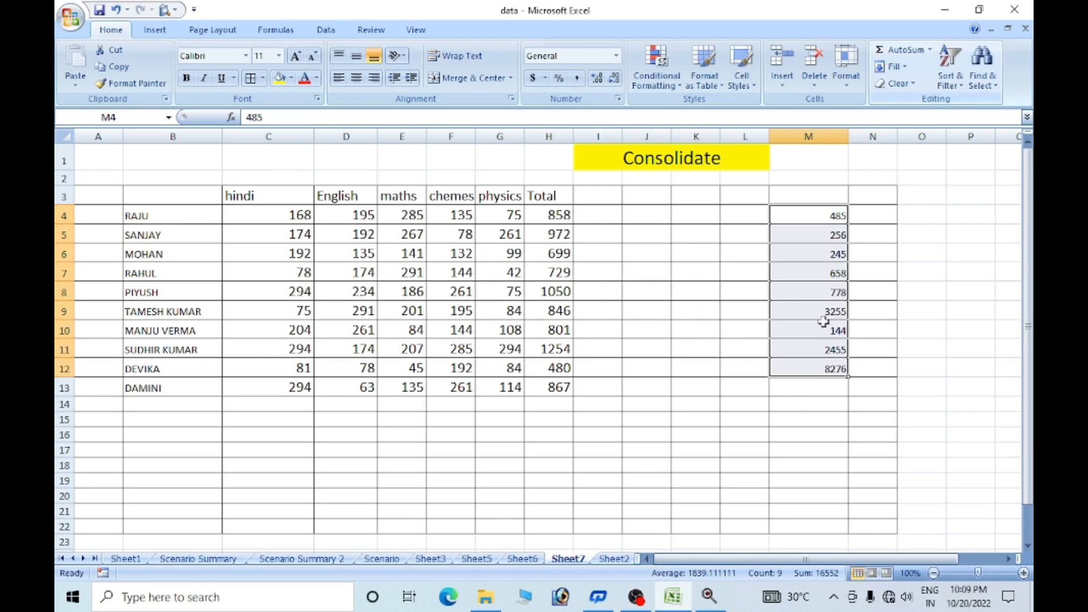
pyautogui.click(750, 370)
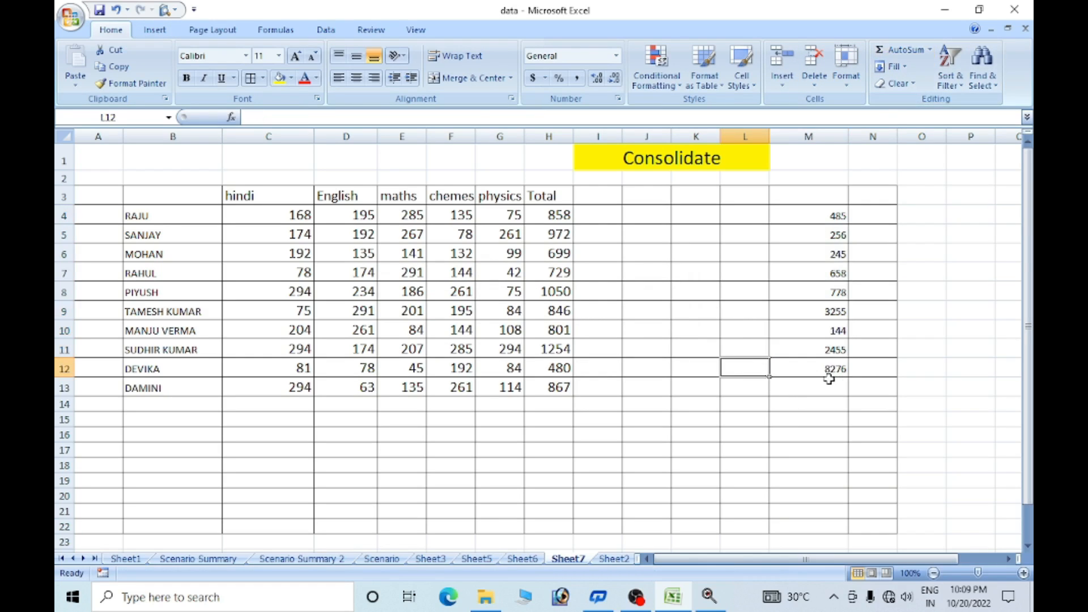
pyautogui.write('total')
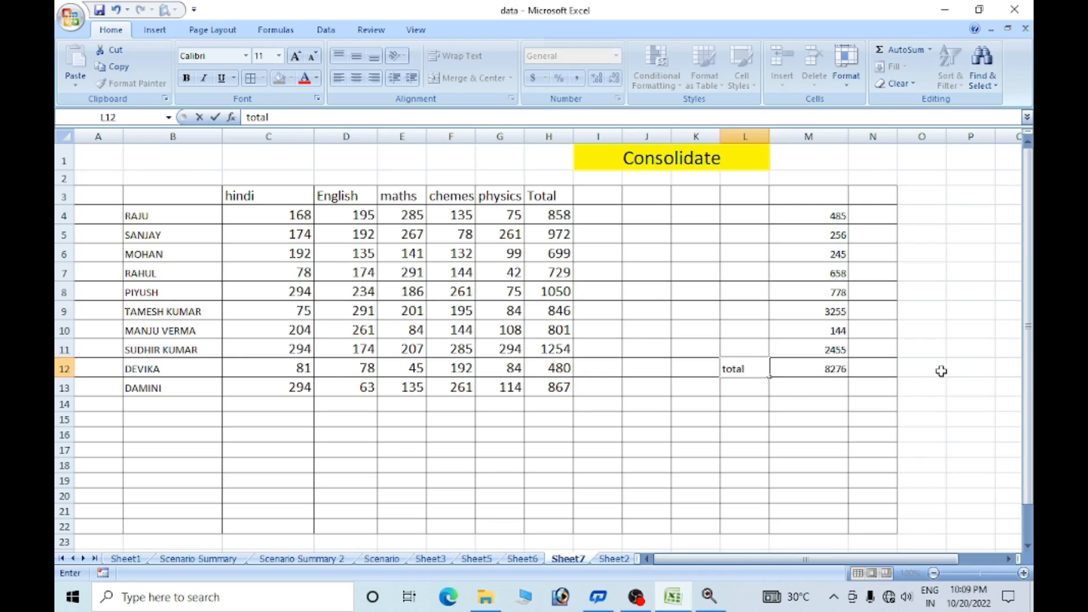
pyautogui.click(797, 416)
pyautogui.click(809, 367)
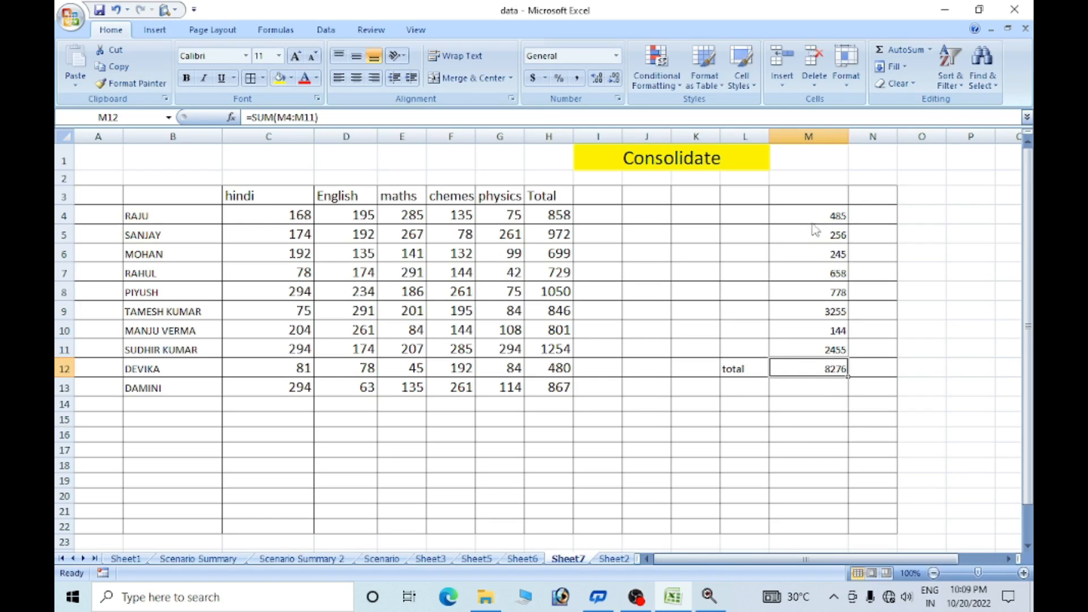
# - Increase the font size of the numbers in M4:M12 to 16
pyautogui.moveTo(811, 222); pyautogui.dragTo(815, 369)
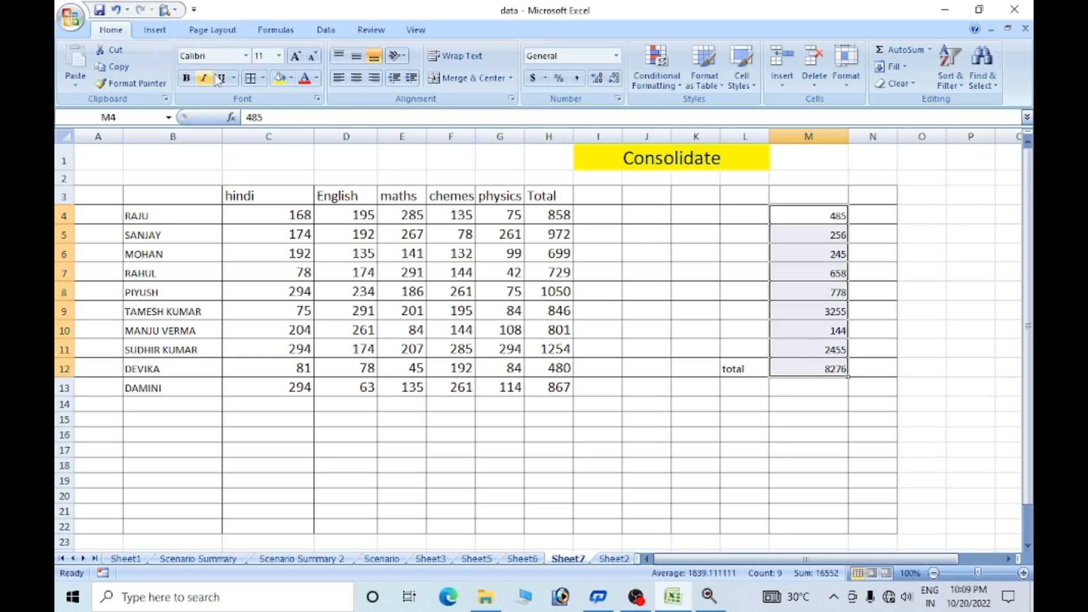
pyautogui.click(296, 56)
pyautogui.click(295, 56)
pyautogui.click(296, 56)
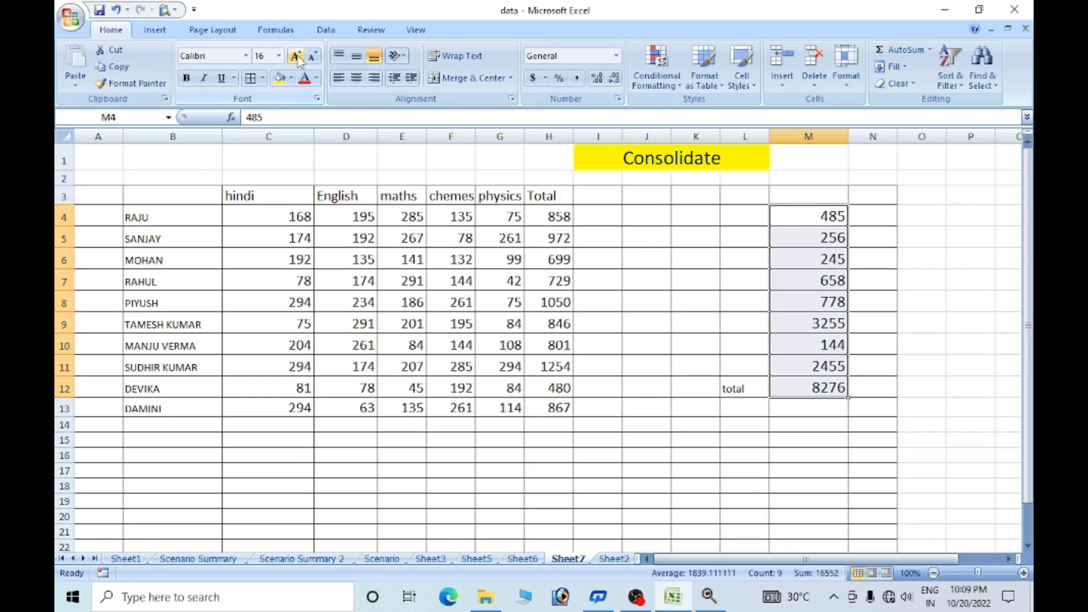
pyautogui.click(831, 444)
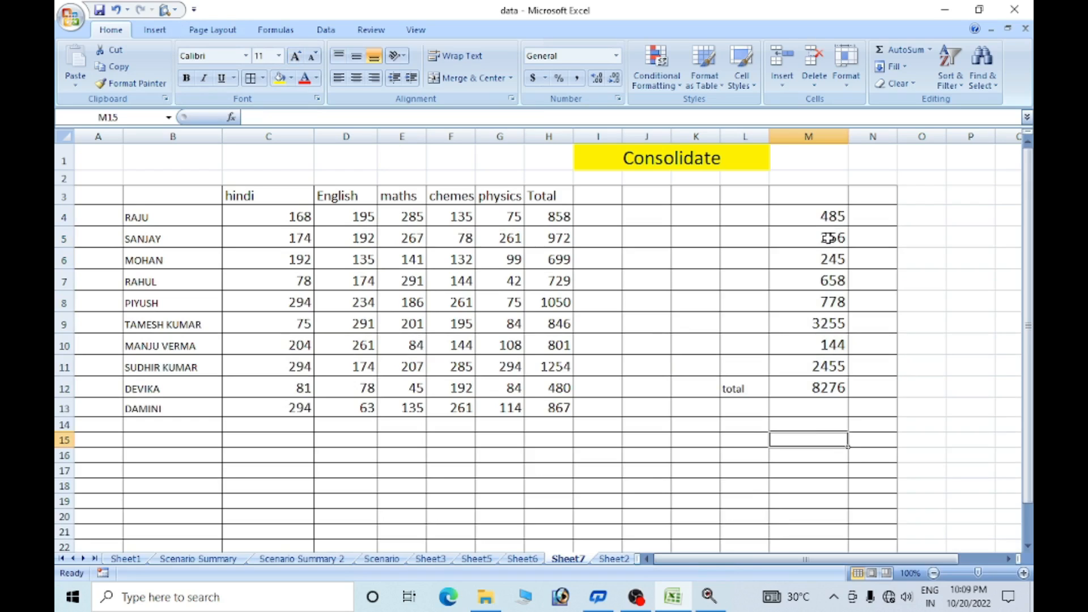
pyautogui.moveTo(829, 215); pyautogui.dragTo(828, 370)
pyautogui.click(823, 389)
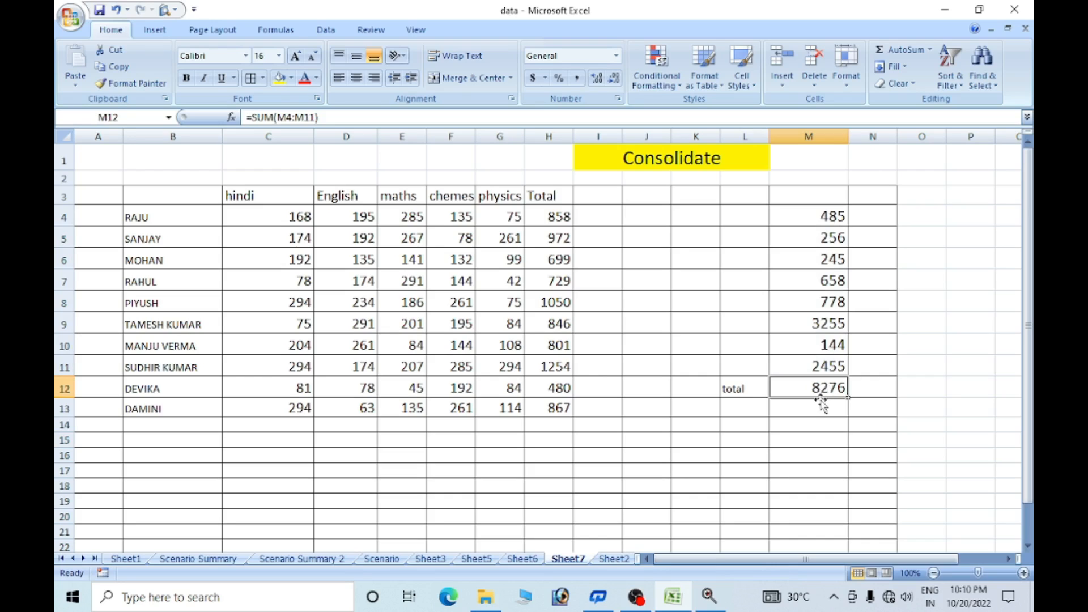
pyautogui.click(829, 412)
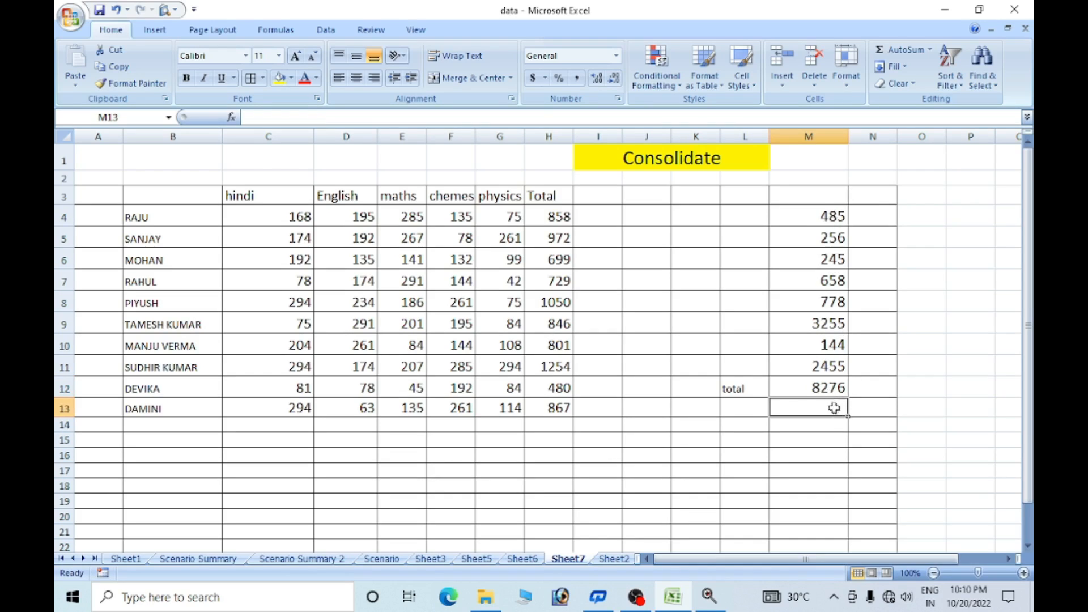
pyautogui.click(830, 391)
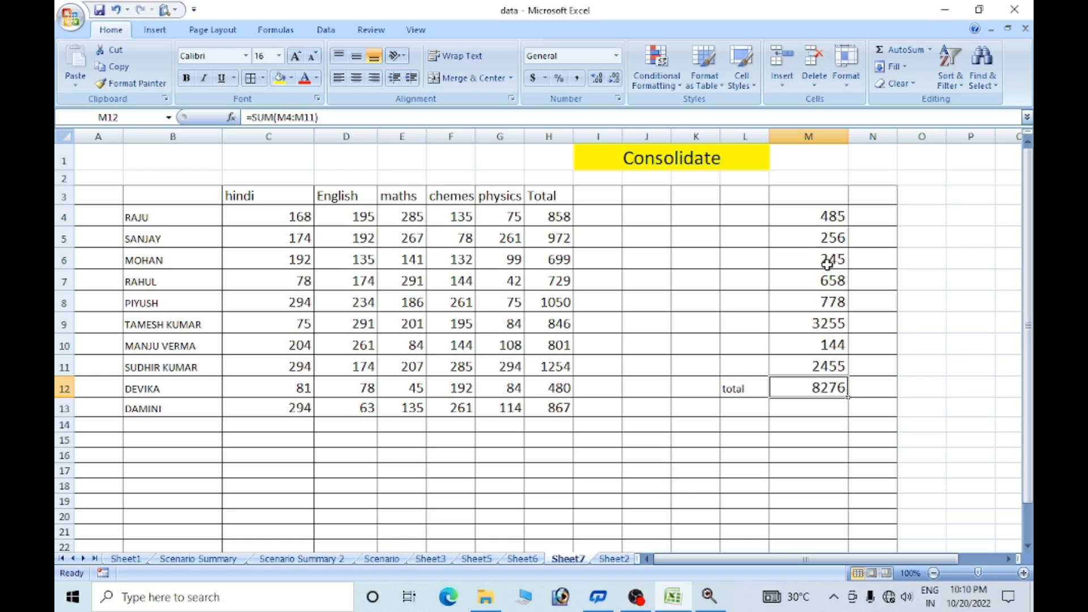
pyautogui.click(814, 420)
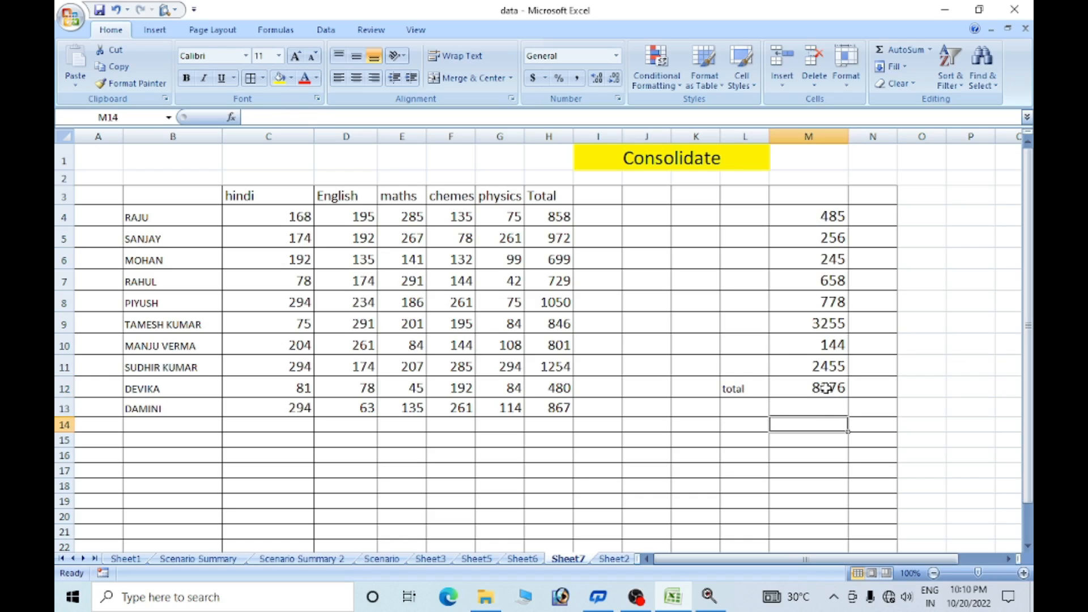
# - Start a Goal Seek on the total in M12 with 15000 as the target value
pyautogui.click(825, 389)
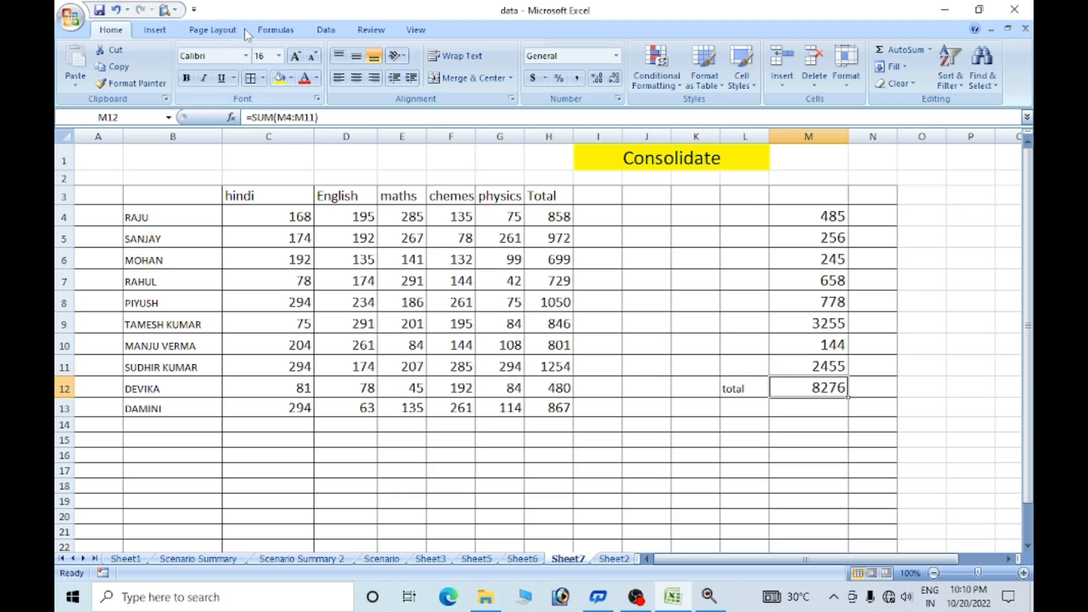
pyautogui.click(339, 36)
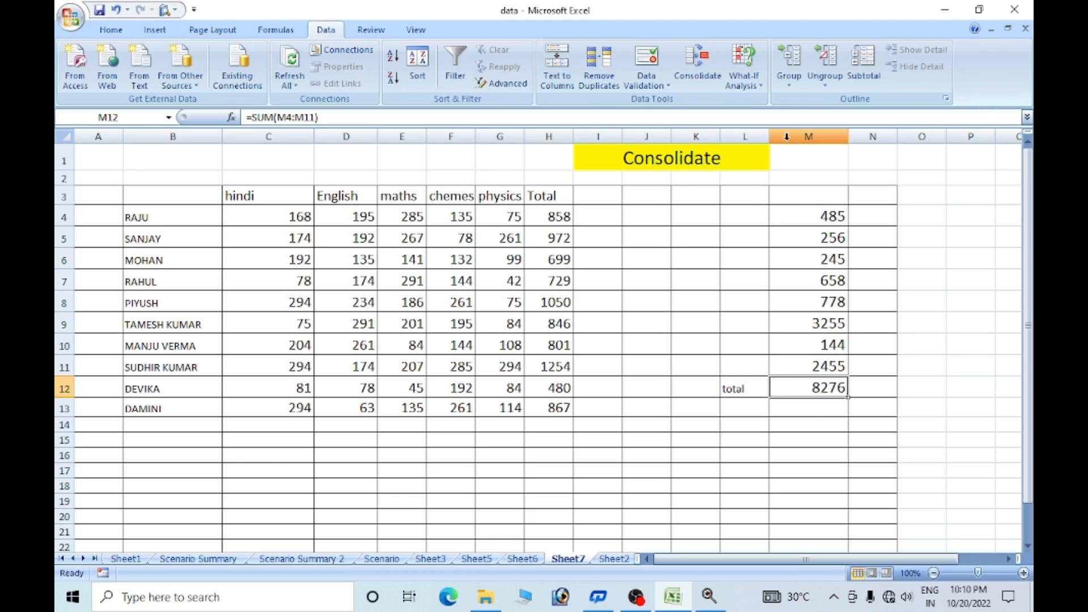
pyautogui.click(743, 67)
pyautogui.click(773, 119)
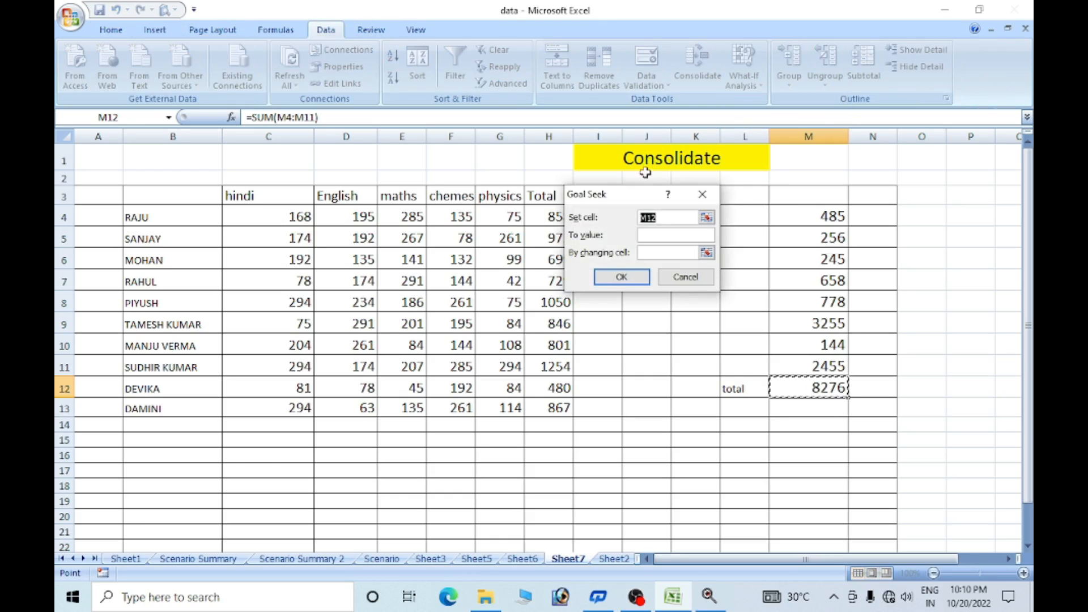
pyautogui.moveTo(600, 203); pyautogui.dragTo(539, 265)
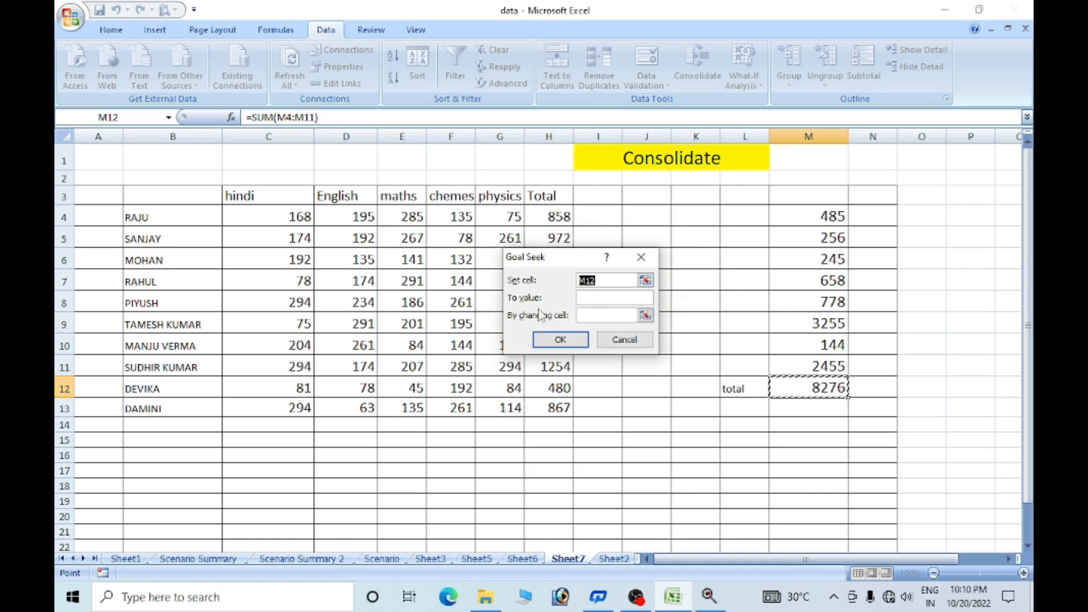
pyautogui.click(585, 300)
pyautogui.click(590, 316)
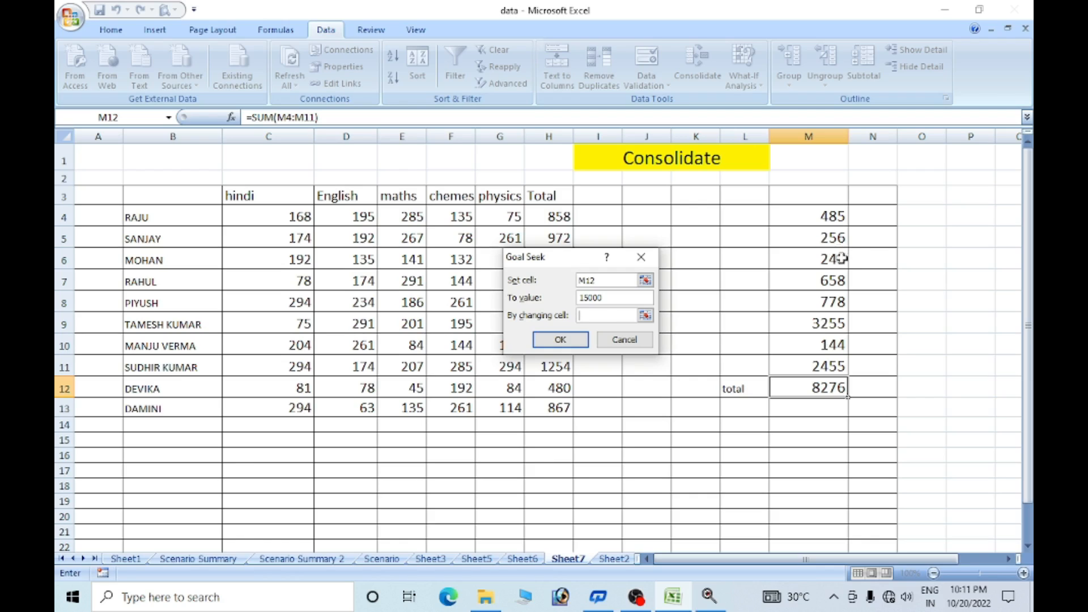
# - Use M6 as the Goal Seek changing cell, run the search and accept its solution
pyautogui.click(828, 235)
pyautogui.click(830, 216)
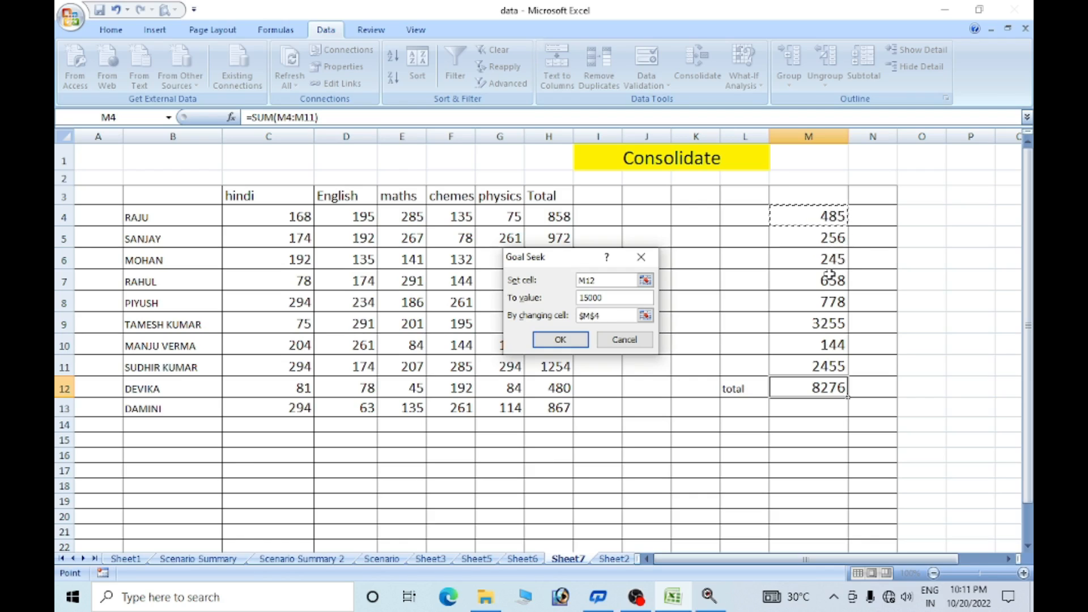
pyautogui.click(836, 253)
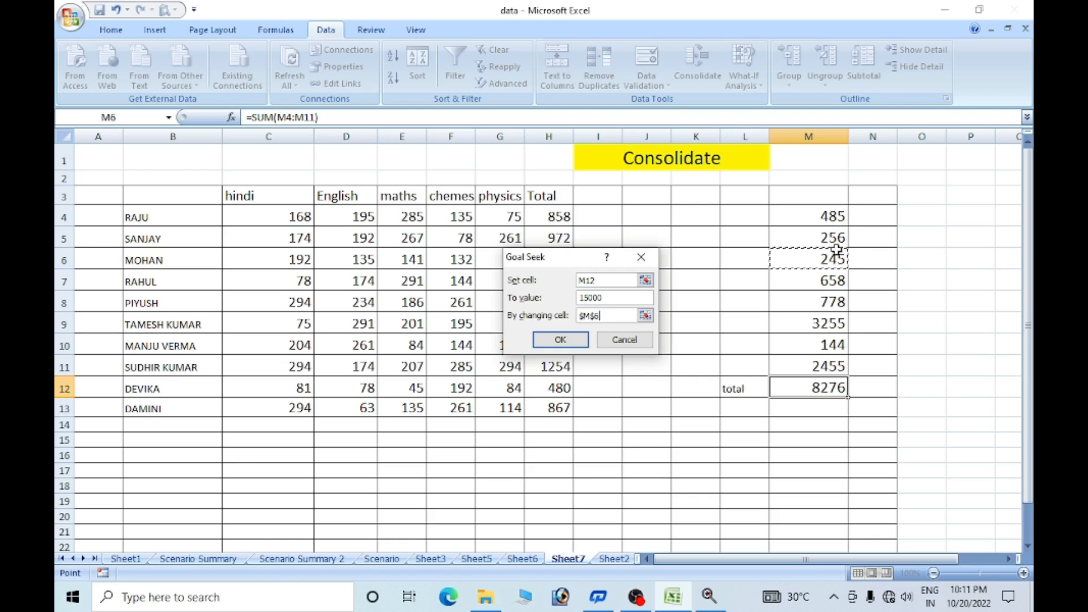
pyautogui.click(573, 340)
pyautogui.click(570, 344)
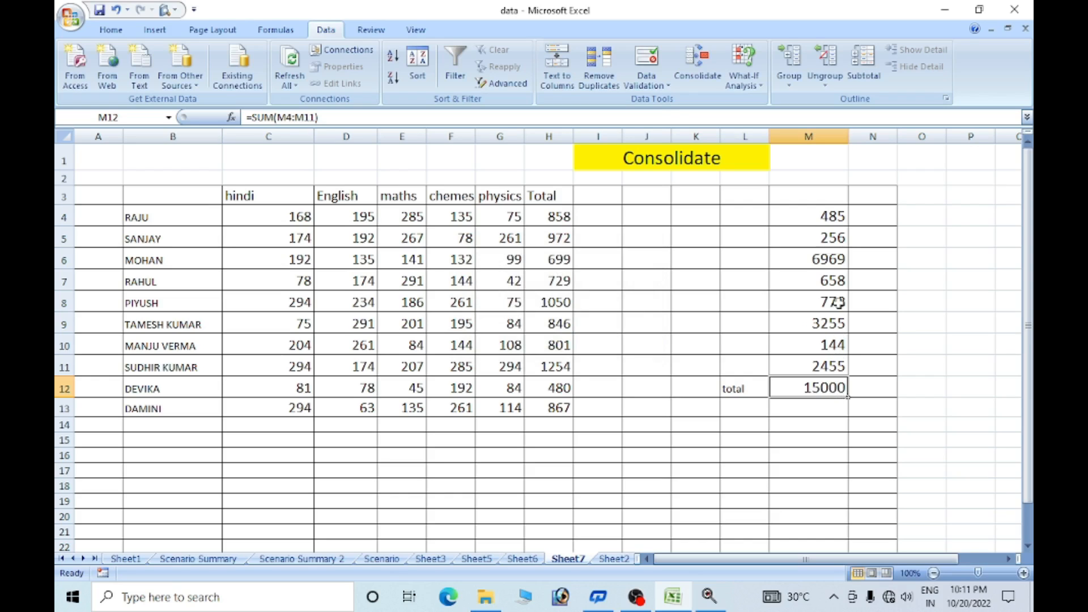
pyautogui.click(836, 259)
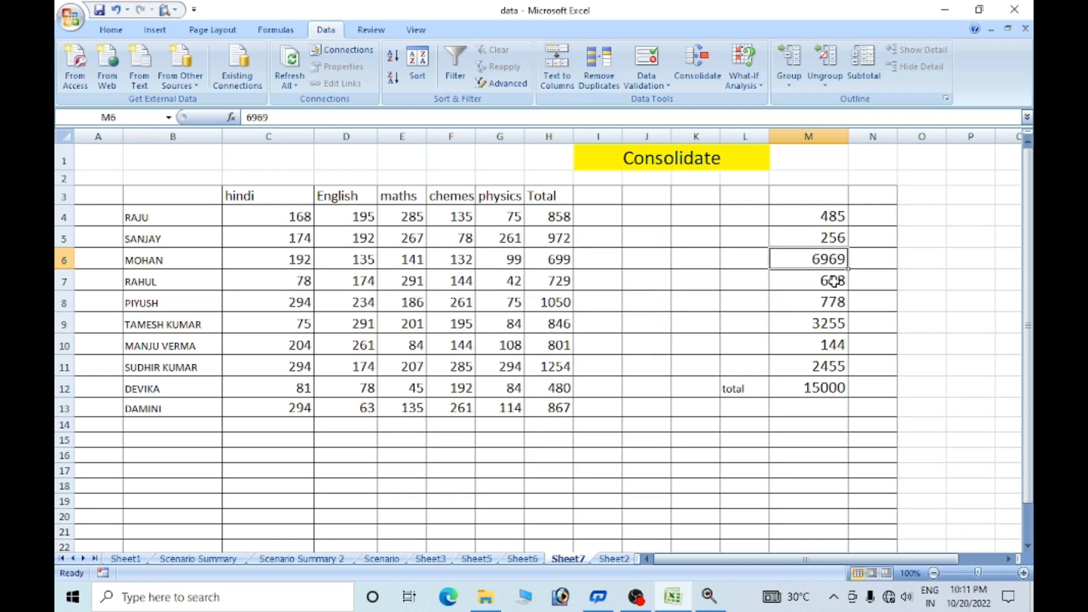
pyautogui.click(818, 393)
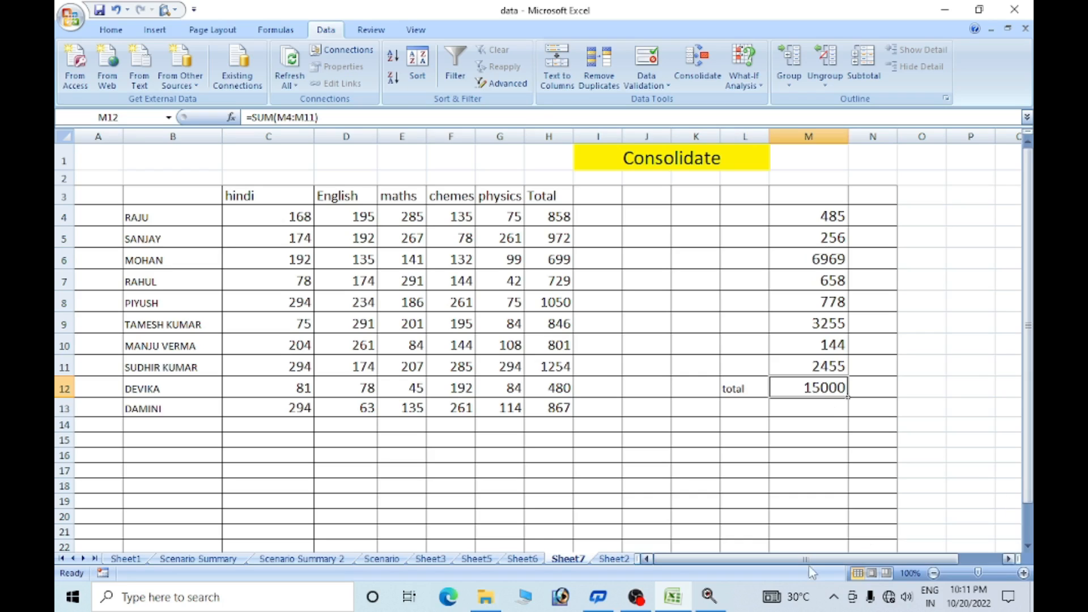
pyautogui.click(759, 485)
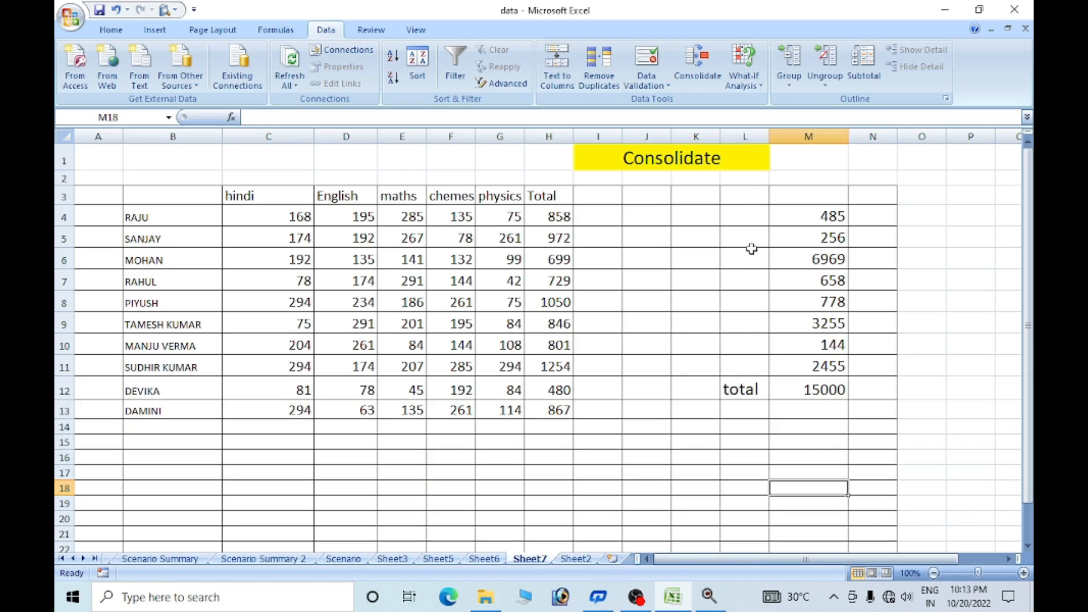
pyautogui.click(744, 79)
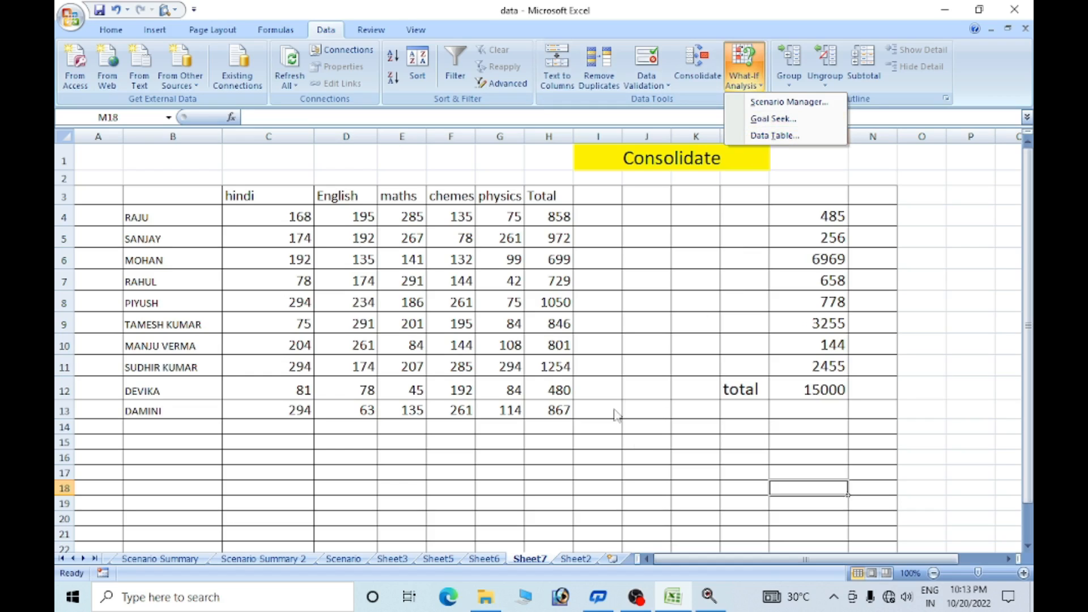
pyautogui.click(690, 319)
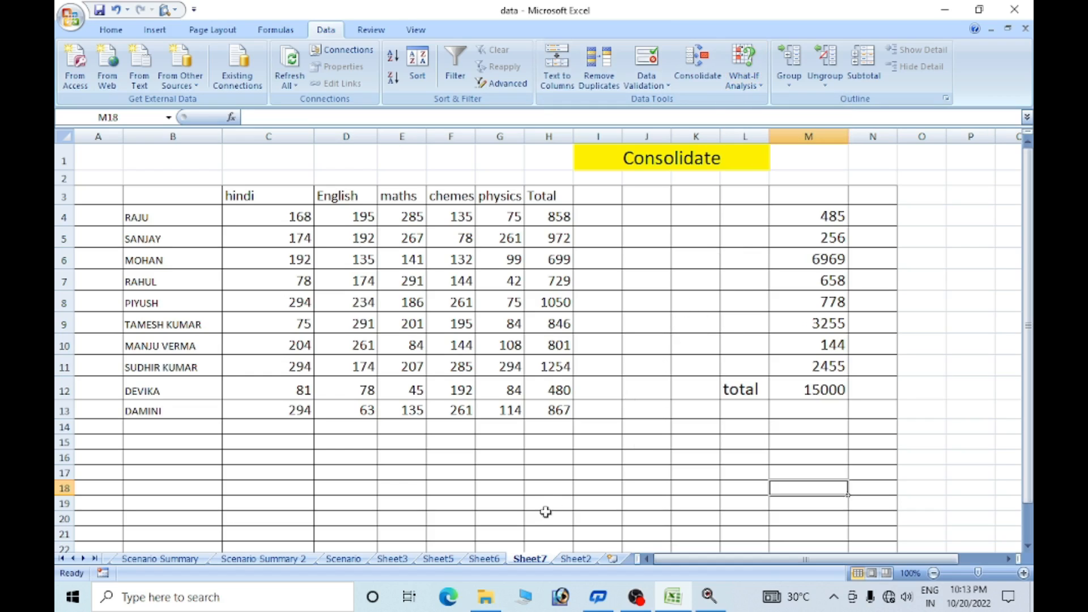
# - Look at the Scenario Summary sheet and open the Data Table example on Sheet1
pyautogui.click(160, 559)
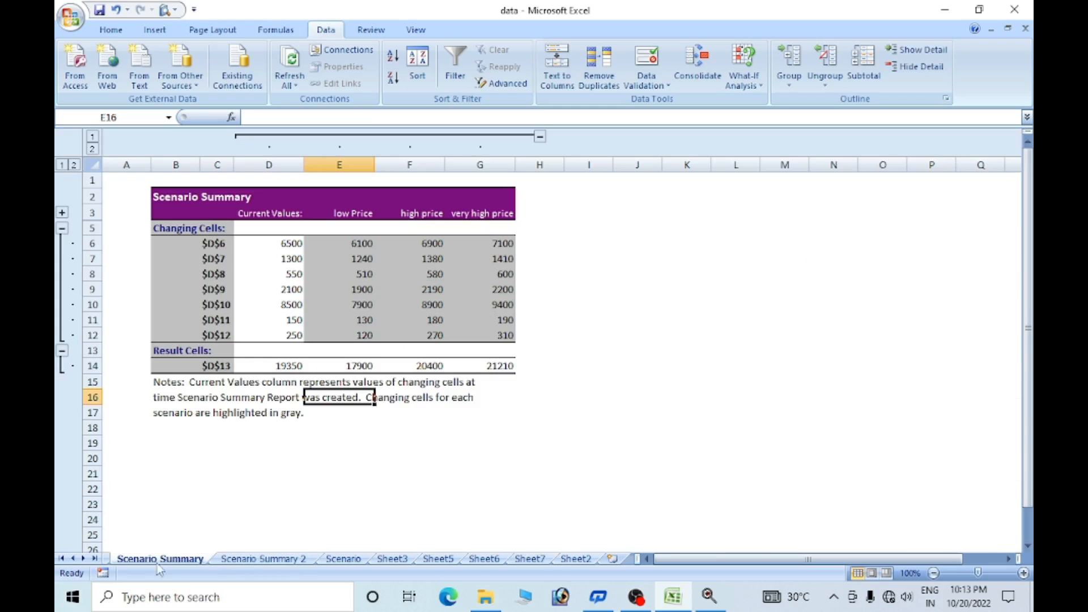
pyautogui.click(71, 559)
pyautogui.click(125, 559)
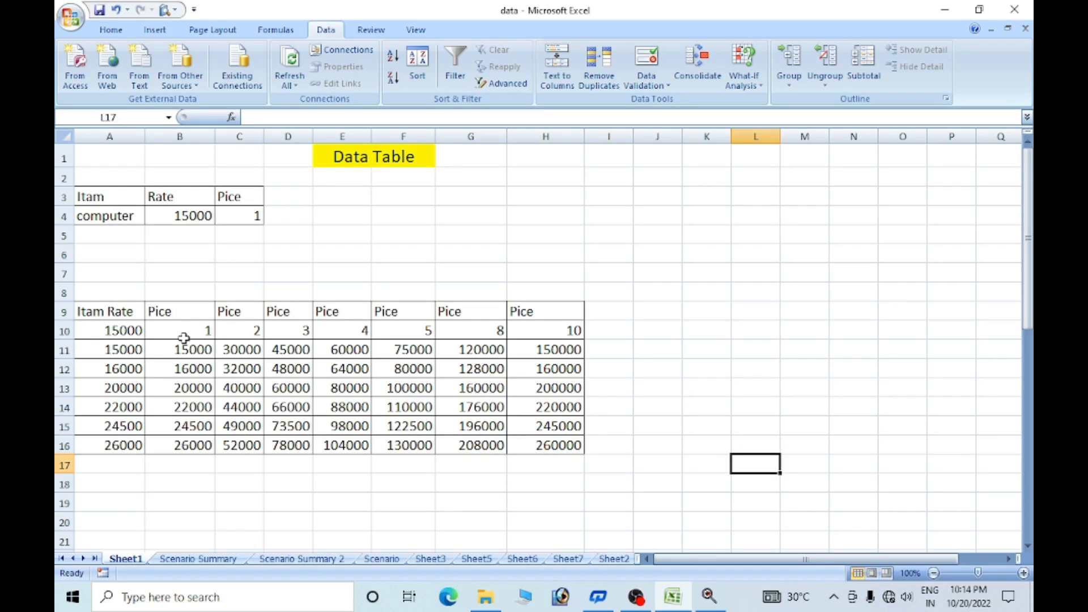
# - Examine the computer's rate and piece inputs in A3:C4 and the two-variable data table in A9:H16
pyautogui.click(116, 214)
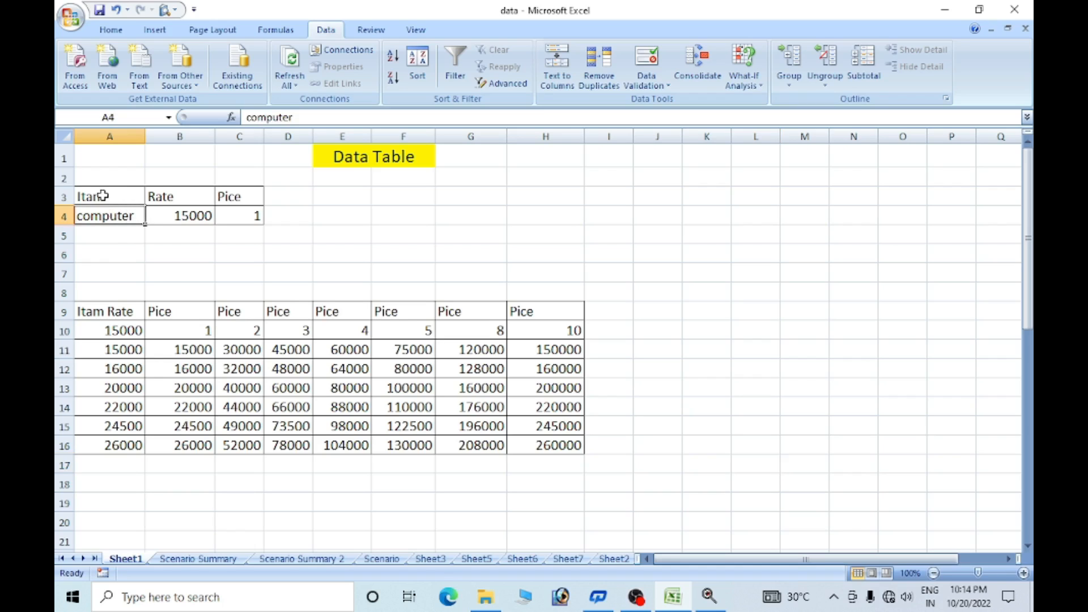
pyautogui.click(98, 196)
pyautogui.click(106, 217)
pyautogui.click(170, 201)
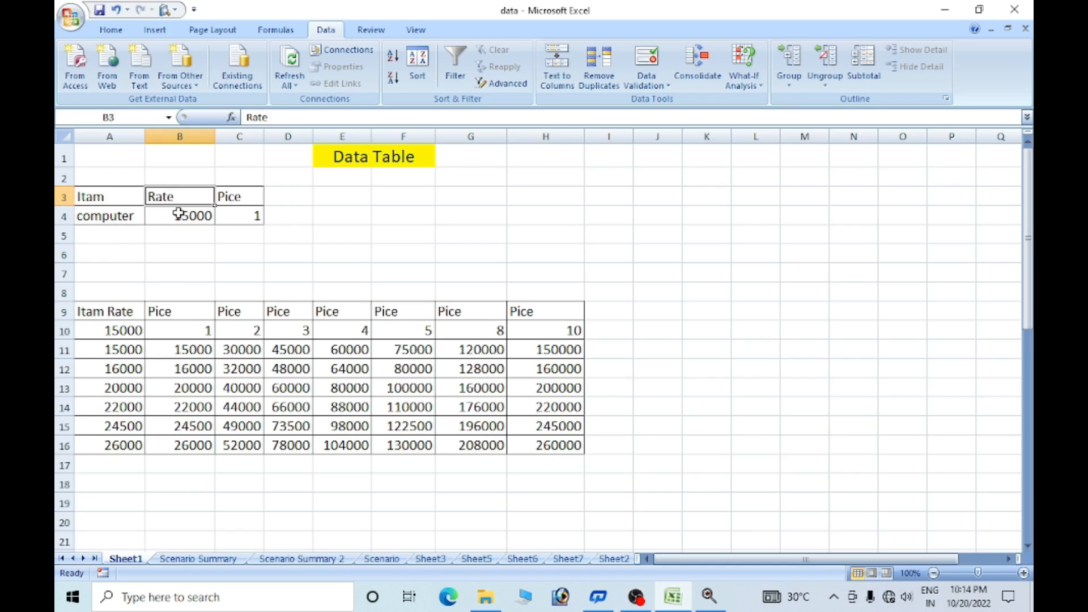
pyautogui.click(199, 220)
pyautogui.click(235, 199)
pyautogui.click(241, 218)
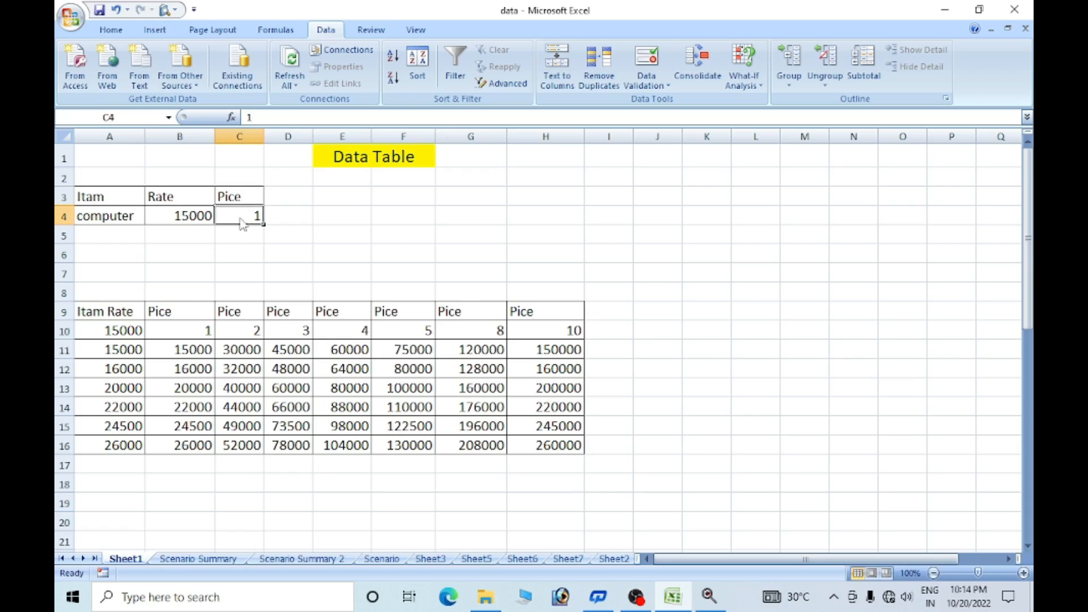
pyautogui.click(115, 311)
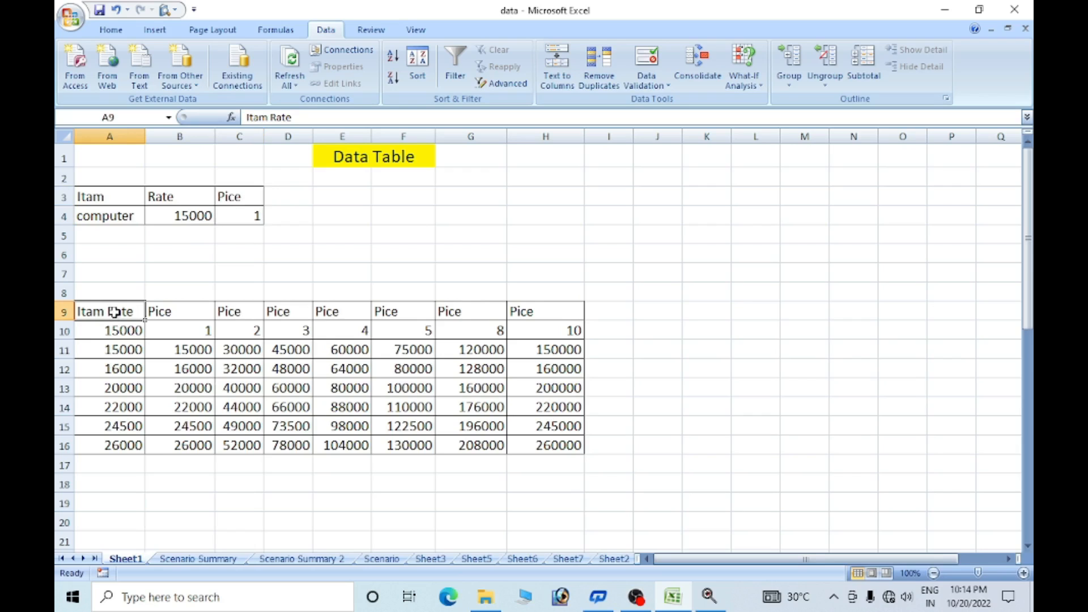
pyautogui.moveTo(123, 334); pyautogui.dragTo(132, 447)
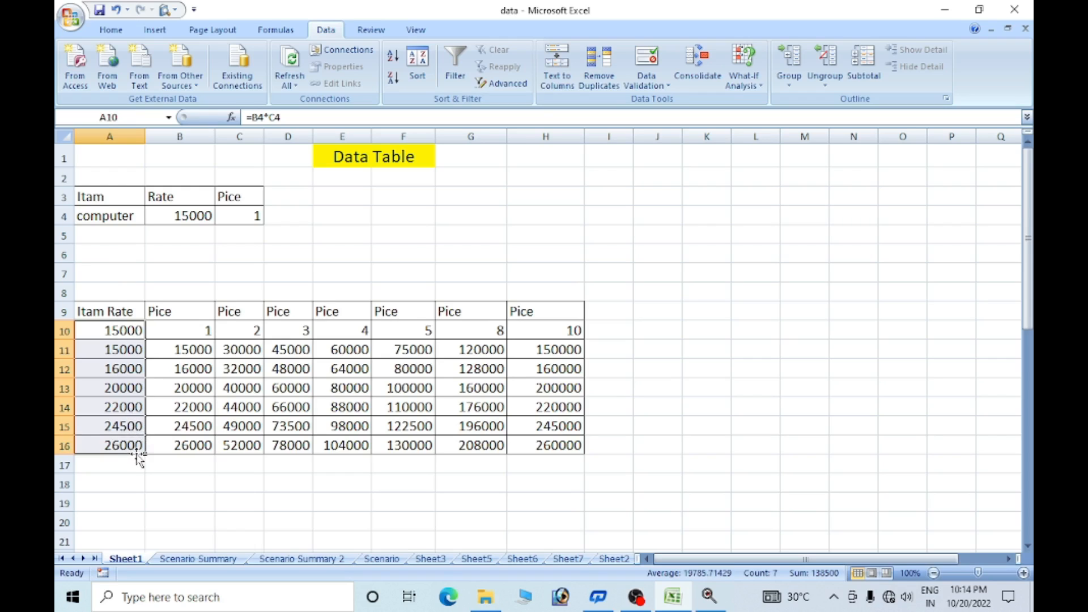
pyautogui.click(173, 311)
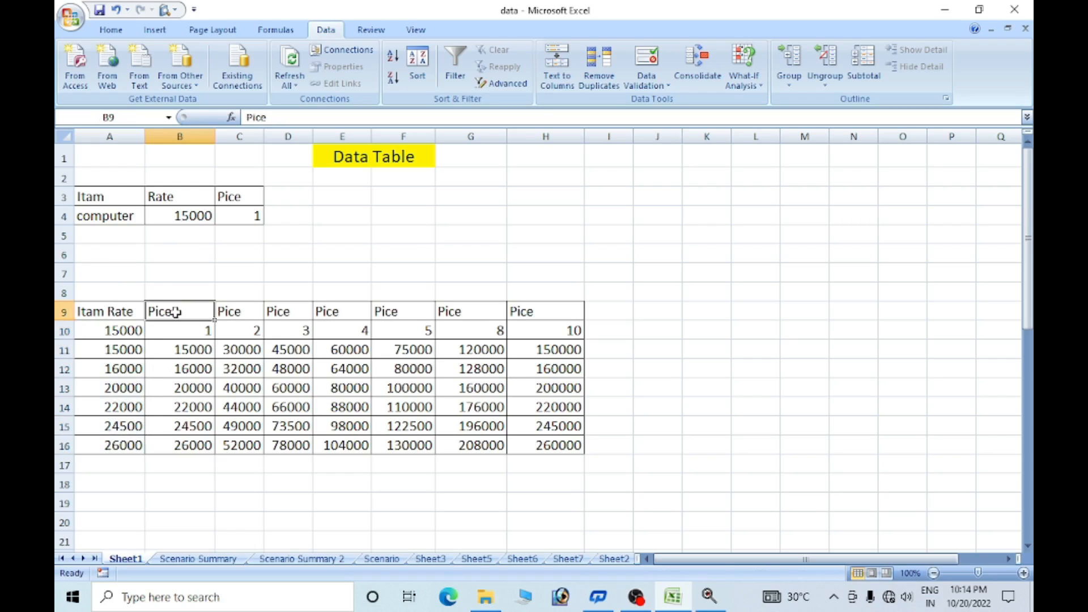
pyautogui.moveTo(195, 333); pyautogui.dragTo(520, 339)
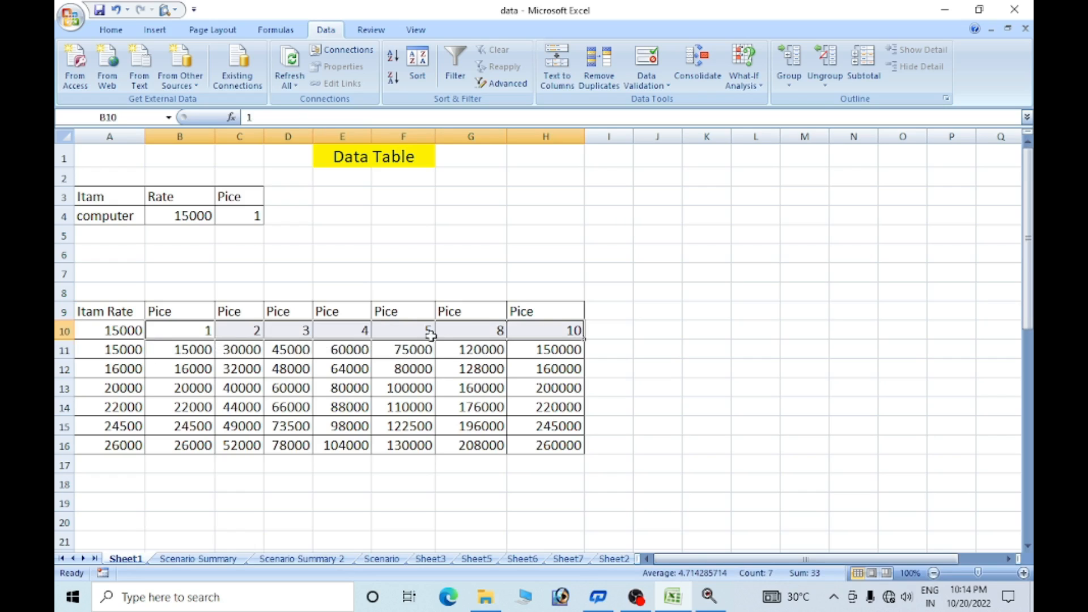
pyautogui.click(275, 385)
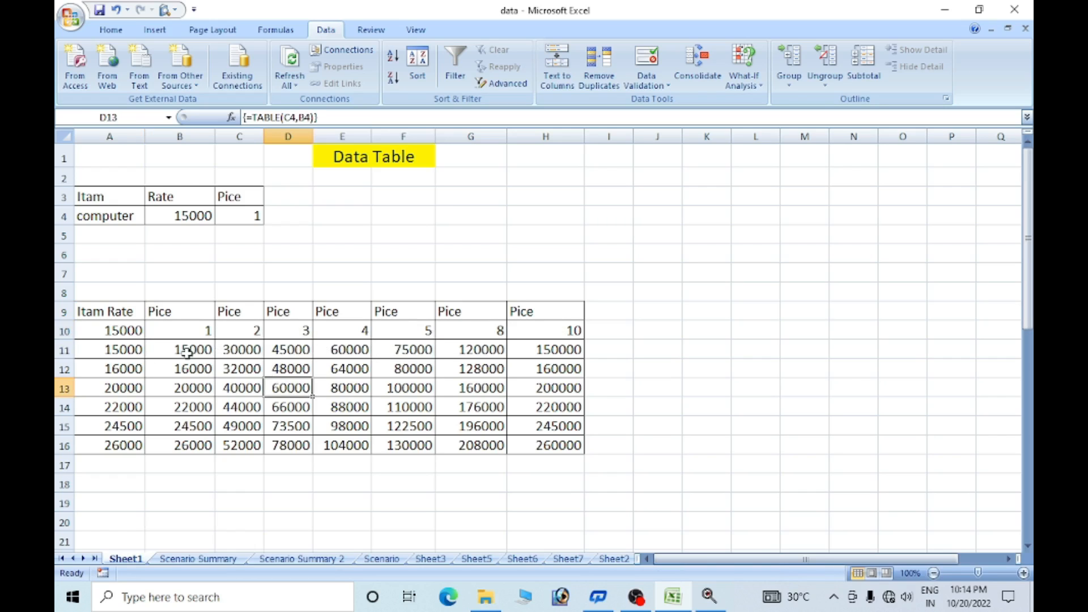
pyautogui.moveTo(188, 352); pyautogui.dragTo(525, 449)
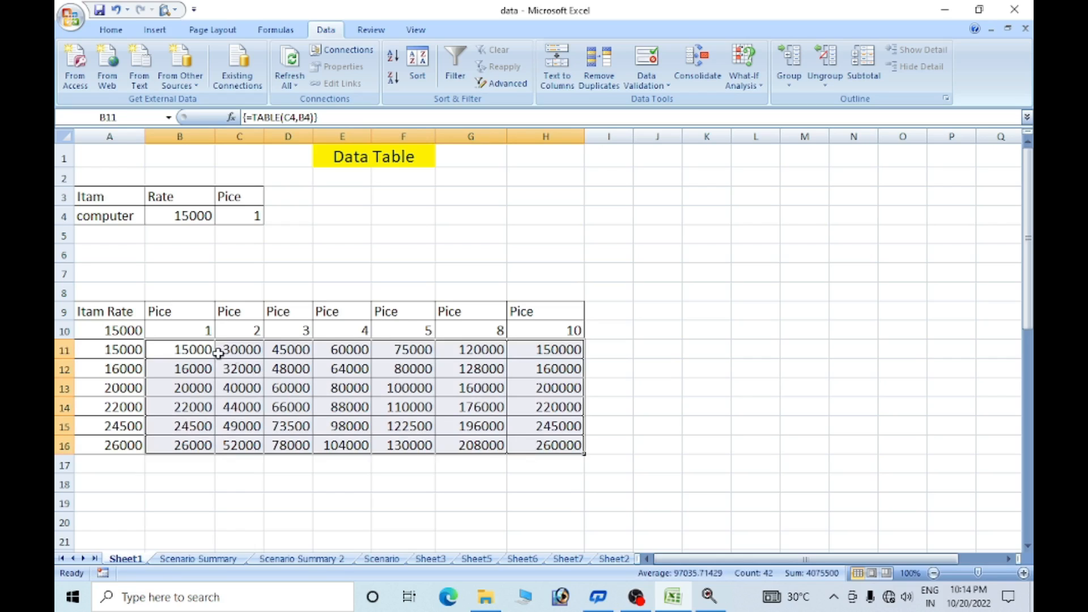
# - Set the first piece quantity in B10 to 2 and check the recalculated amount for the first item rate
pyautogui.click(203, 332)
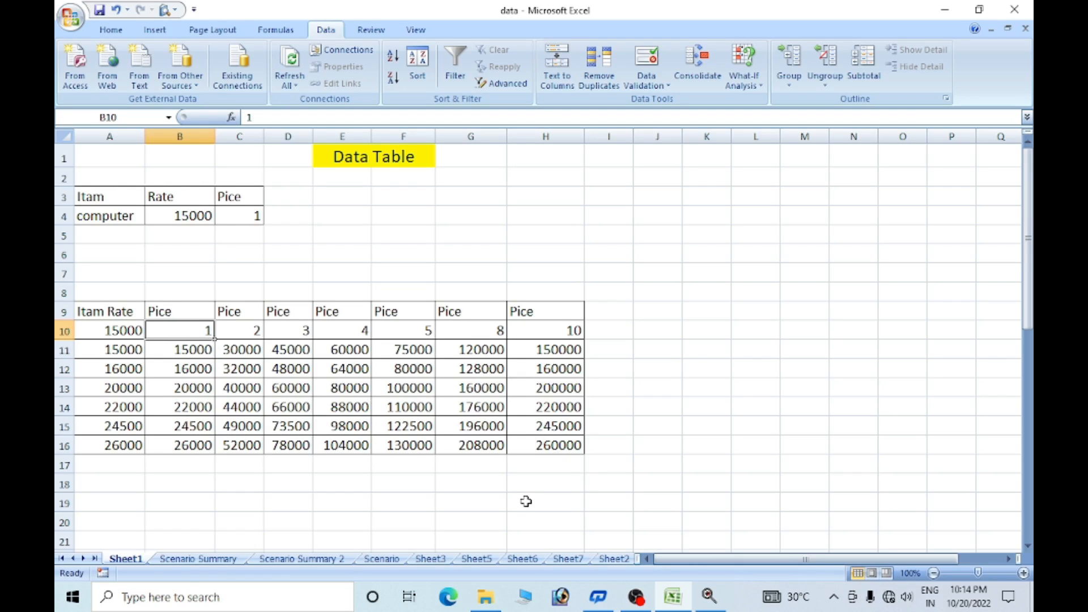
pyautogui.write('2')
pyautogui.press('Return')
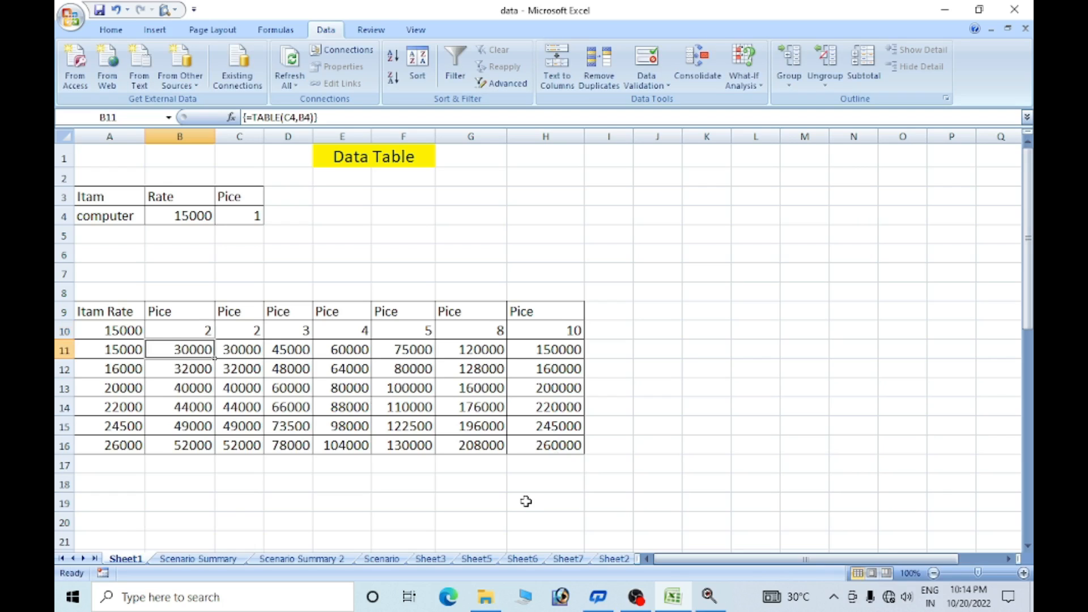
pyautogui.click(121, 353)
pyautogui.click(174, 352)
# - Set the piece quantity in C10 to 6 and widen column C to fit the larger amounts
pyautogui.click(252, 330)
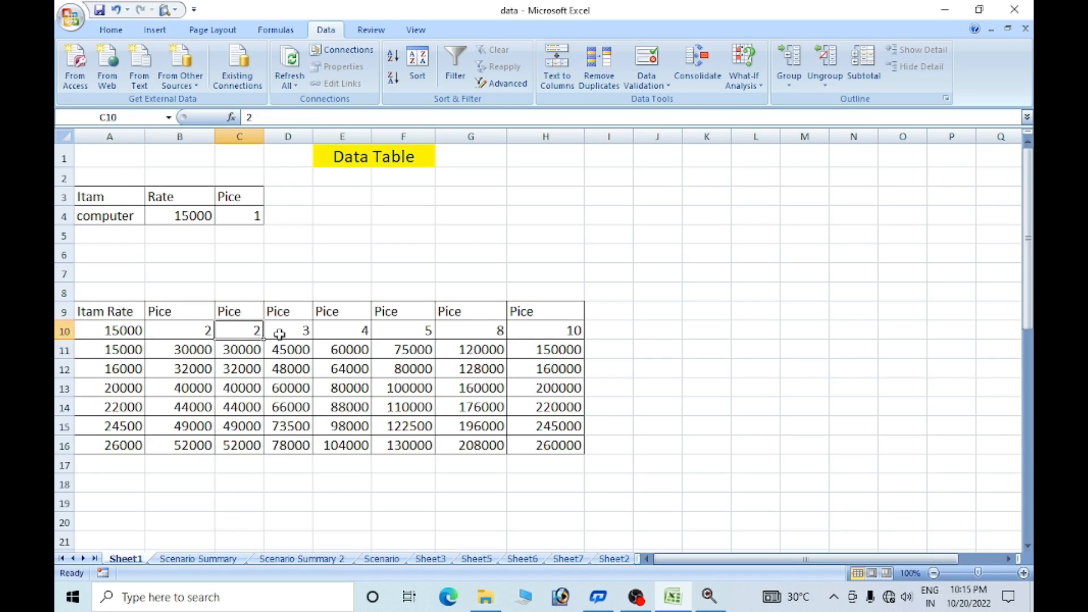
pyautogui.write('6')
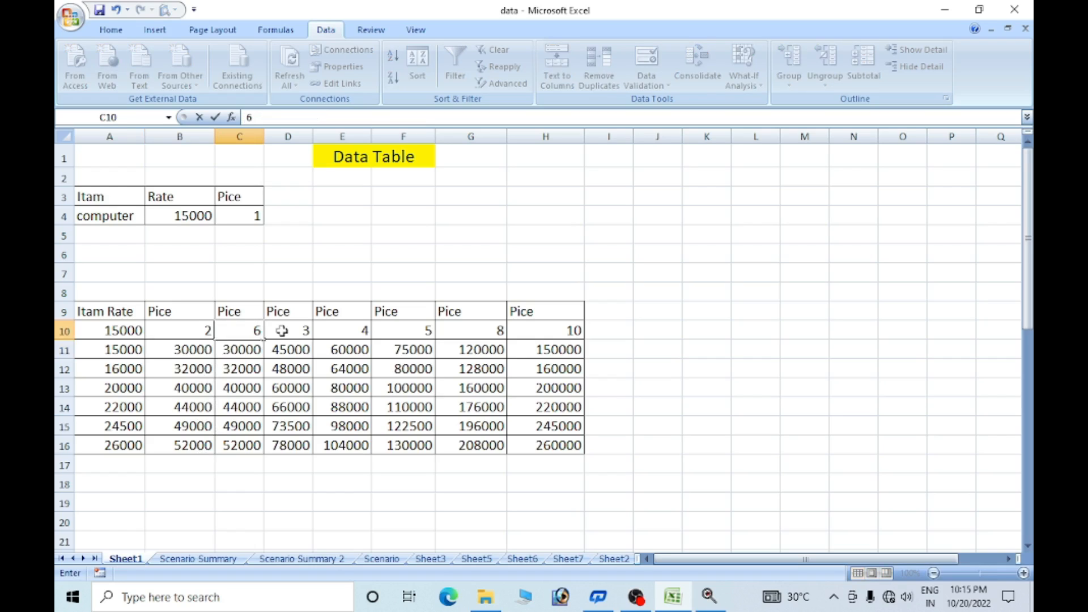
pyautogui.press('Return')
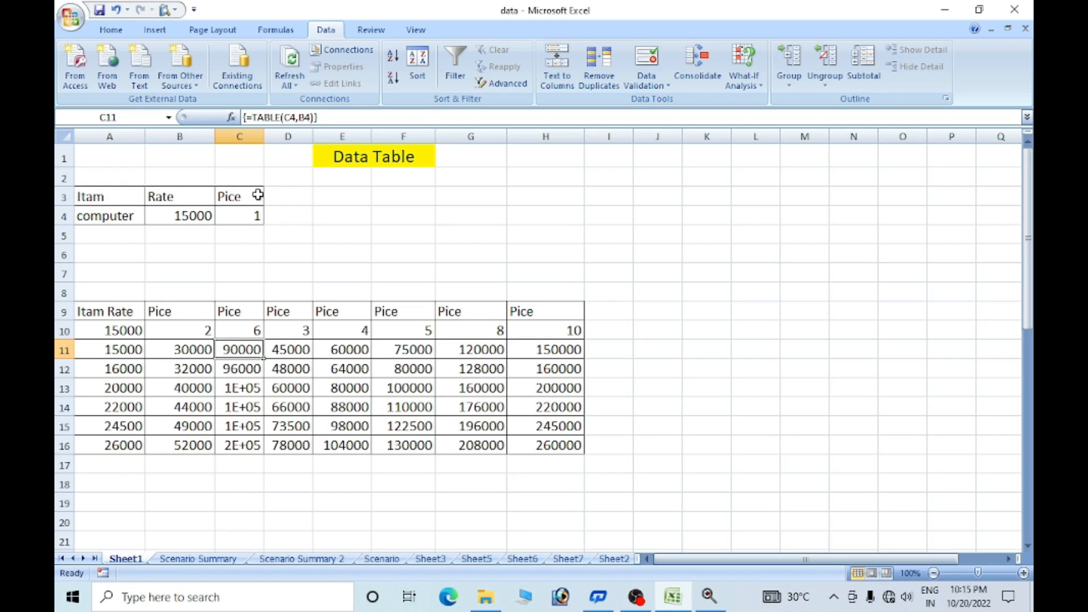
pyautogui.moveTo(264, 136); pyautogui.dragTo(284, 140)
pyautogui.click(260, 426)
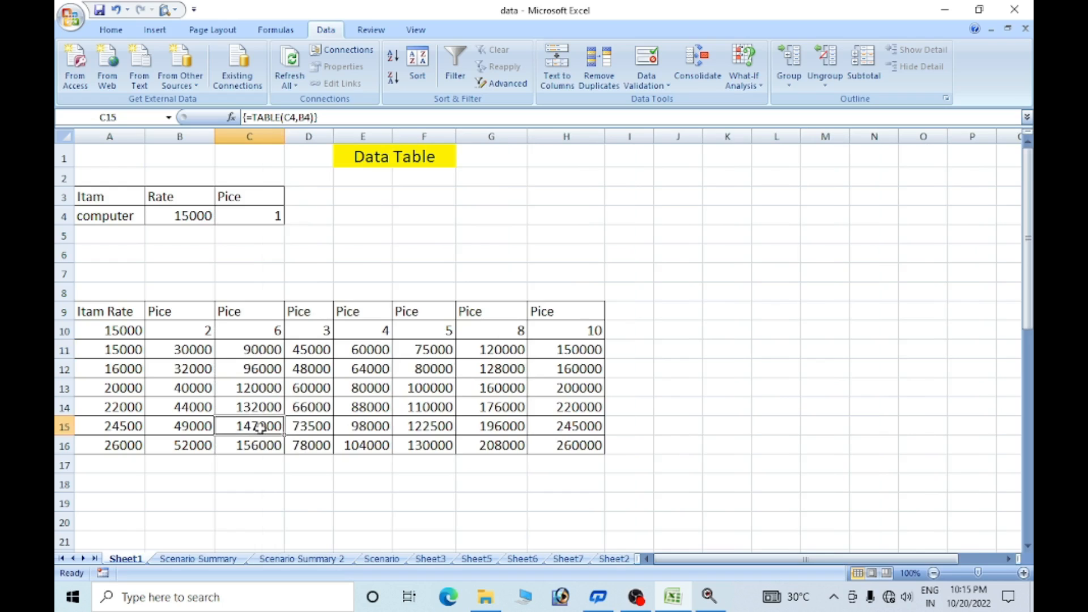
# - Clear the data table results in B11:H16 and the item rates in A10:A16
pyautogui.moveTo(181, 351); pyautogui.dragTo(606, 449)
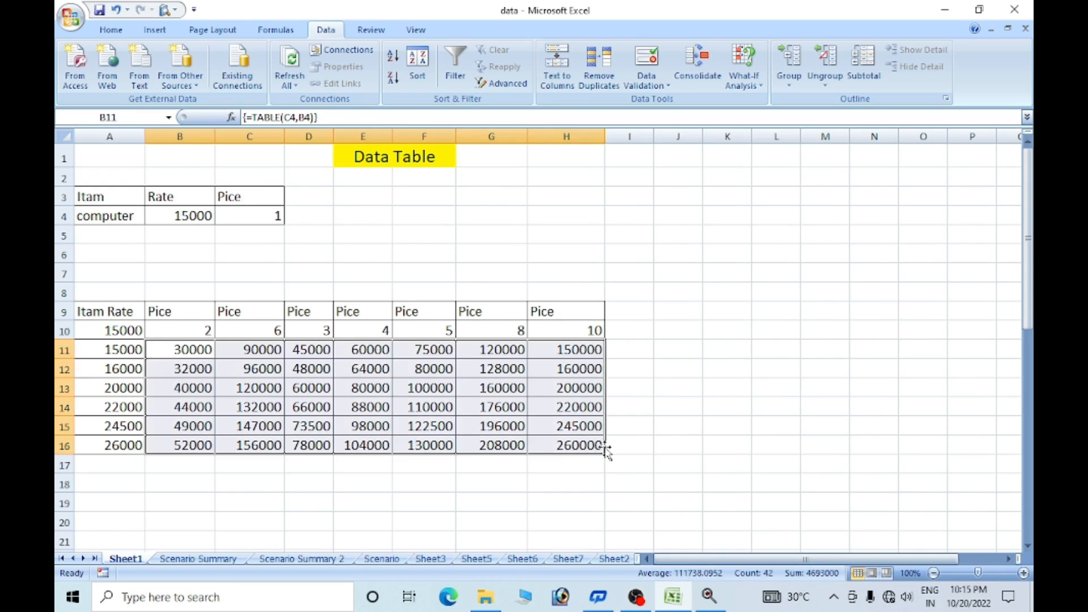
pyautogui.press('Delete')
pyautogui.moveTo(116, 333); pyautogui.dragTo(134, 429)
pyautogui.press('Delete')
pyautogui.press('End')
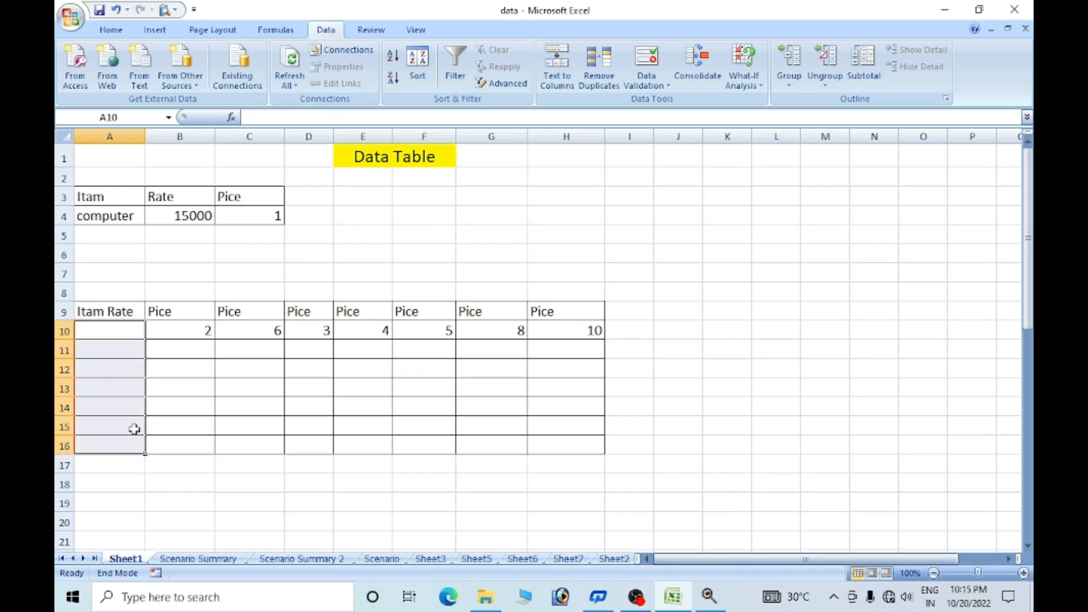
# - Set the computer's rate in B4 to 16000
pyautogui.click(181, 217)
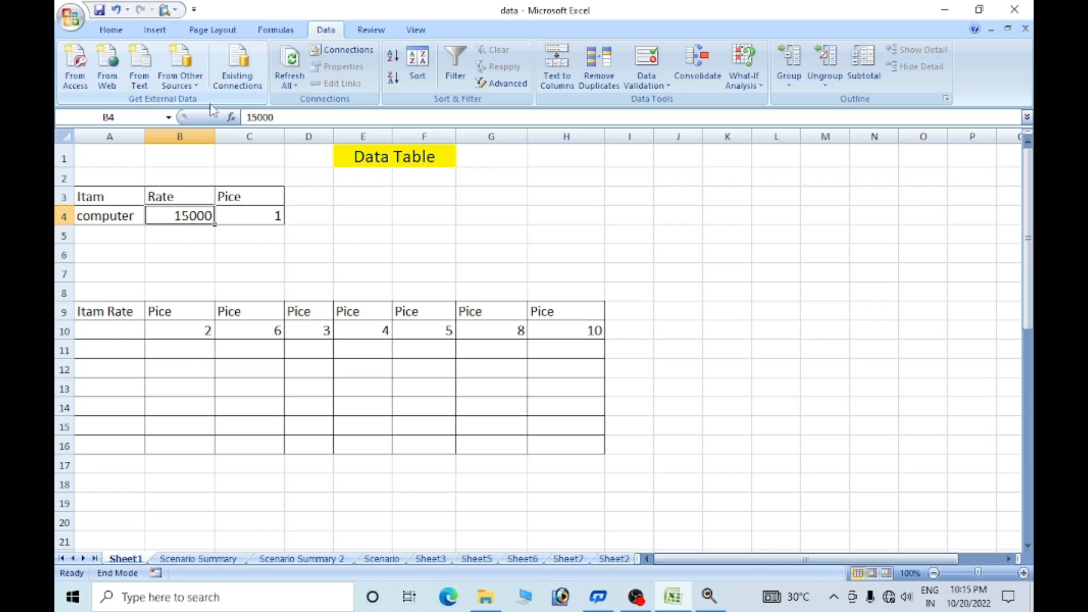
pyautogui.write('16000')
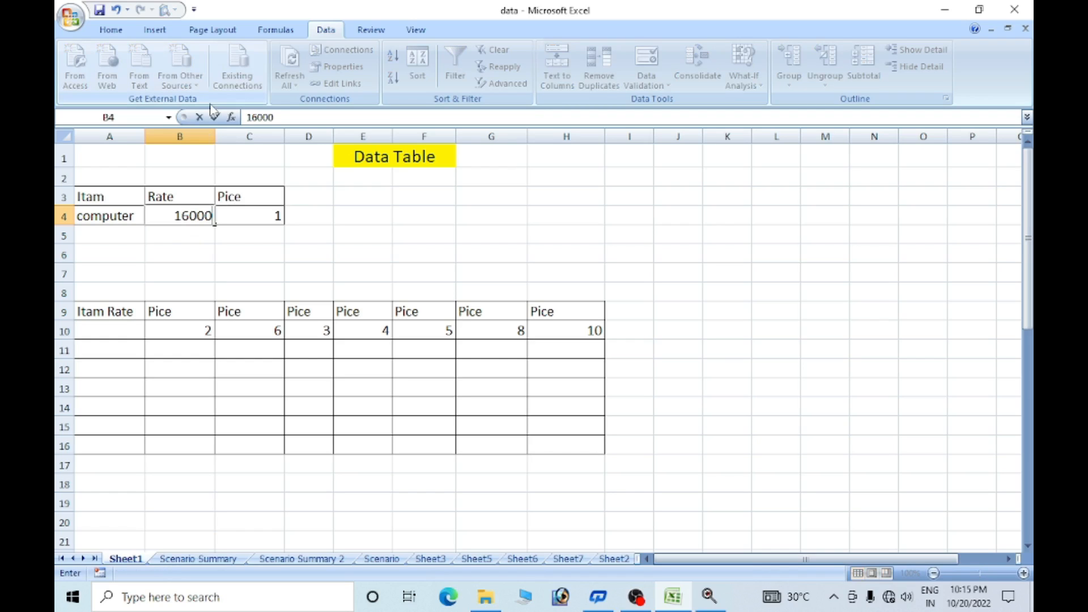
pyautogui.press('Return')
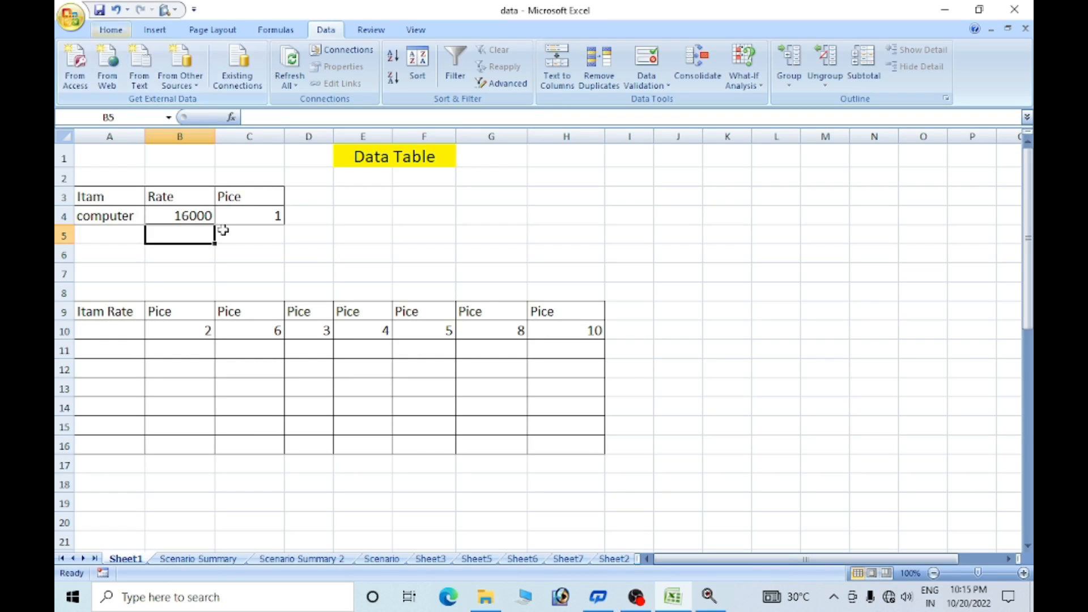
pyautogui.click(272, 216)
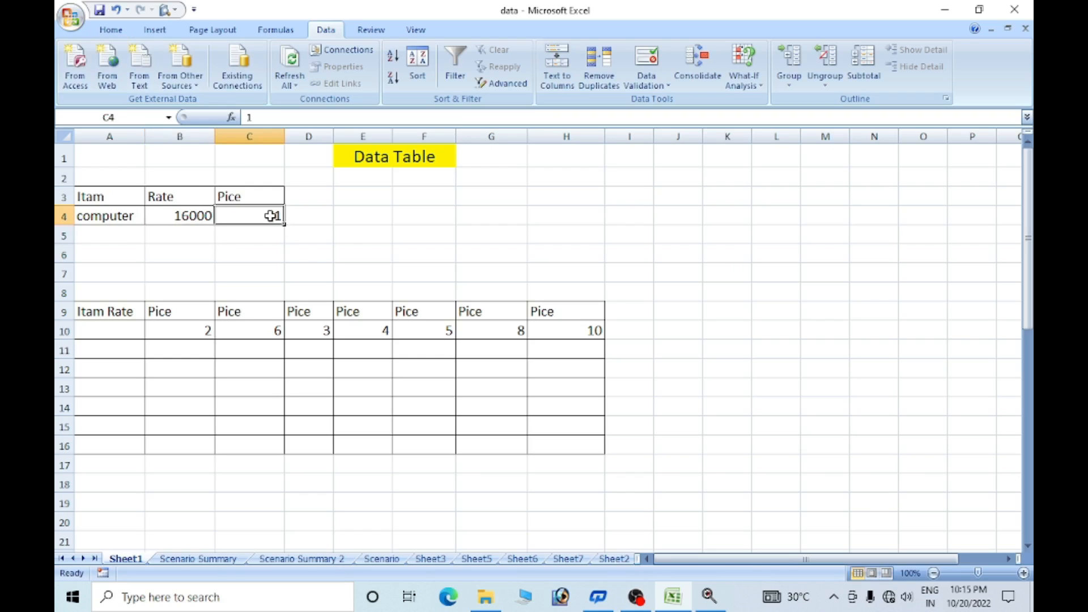
# - Enter the formula =B4*C4 in A10 to multiply the rate by the piece count
pyautogui.click(132, 329)
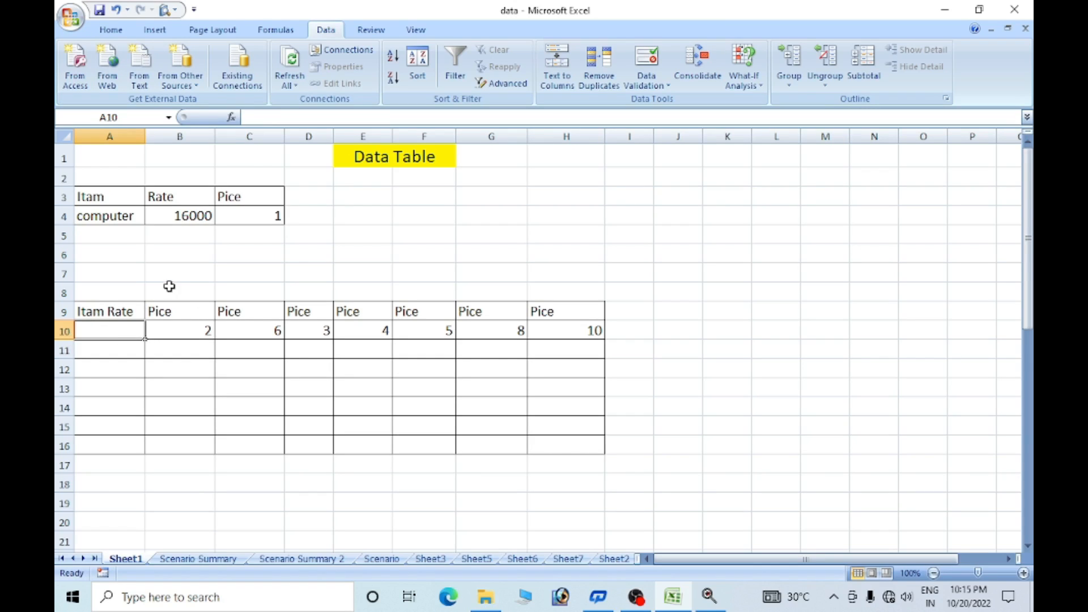
pyautogui.write('=')
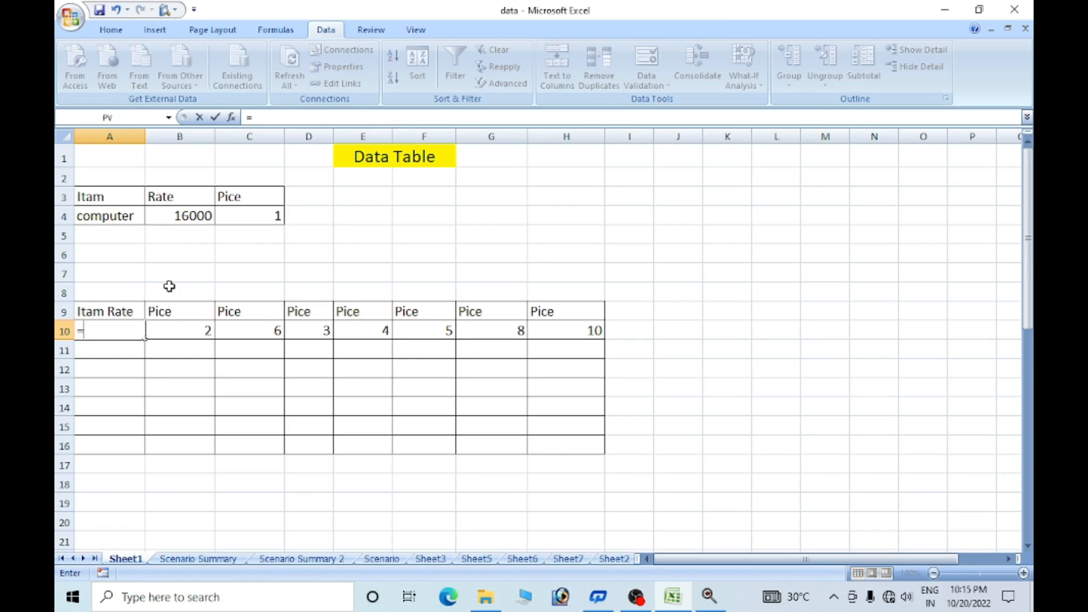
pyautogui.click(193, 216)
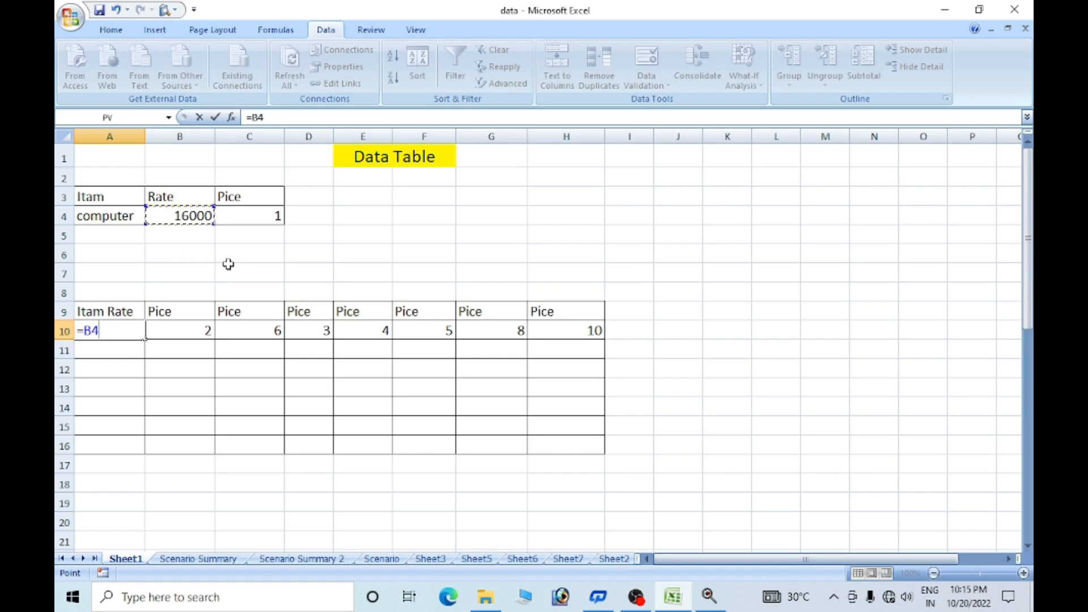
pyautogui.write('*')
pyautogui.click(263, 216)
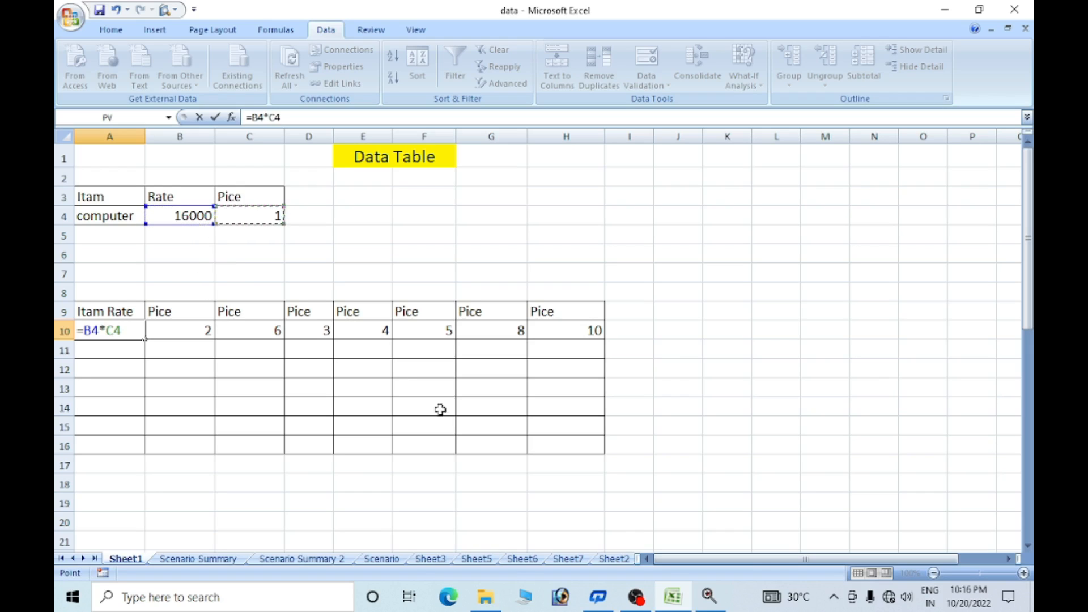
pyautogui.press('Return')
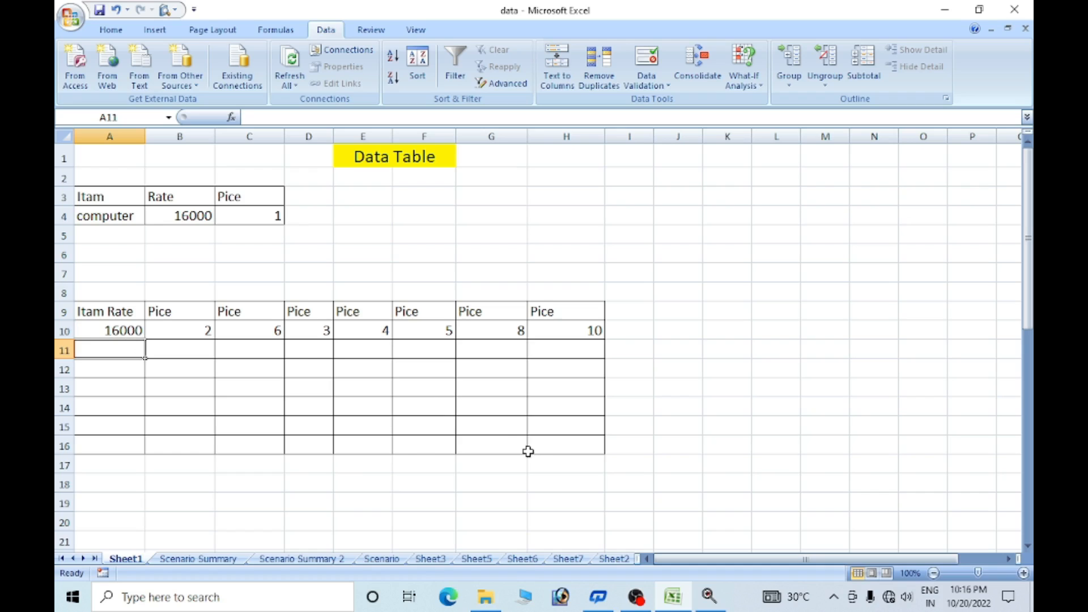
# - Enter the item rates 17000, 18000 and 20000 in cells A11 to A13
pyautogui.write('1')
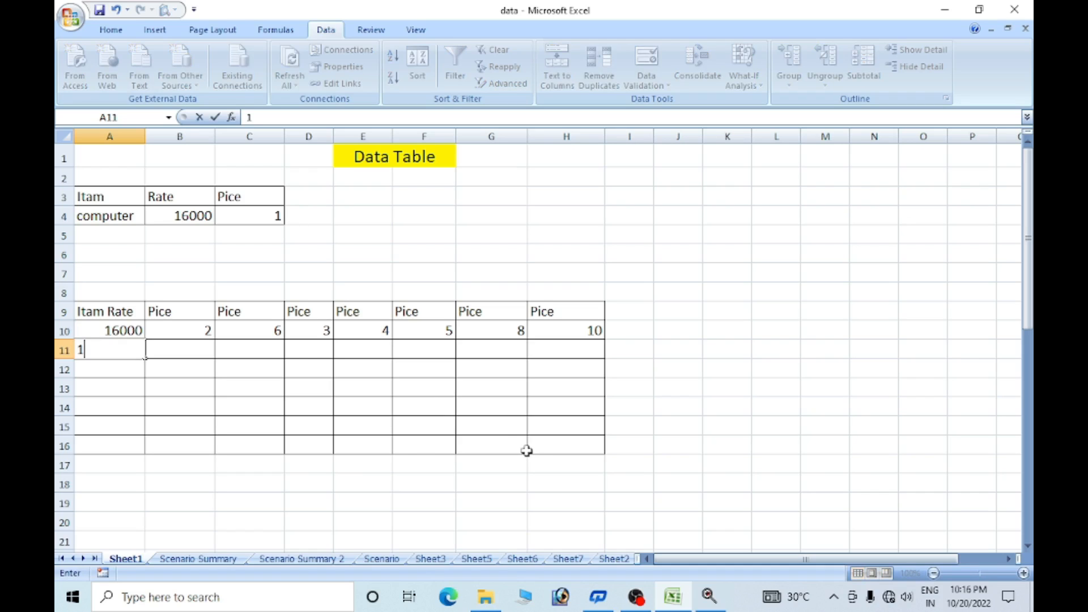
pyautogui.write('7000')
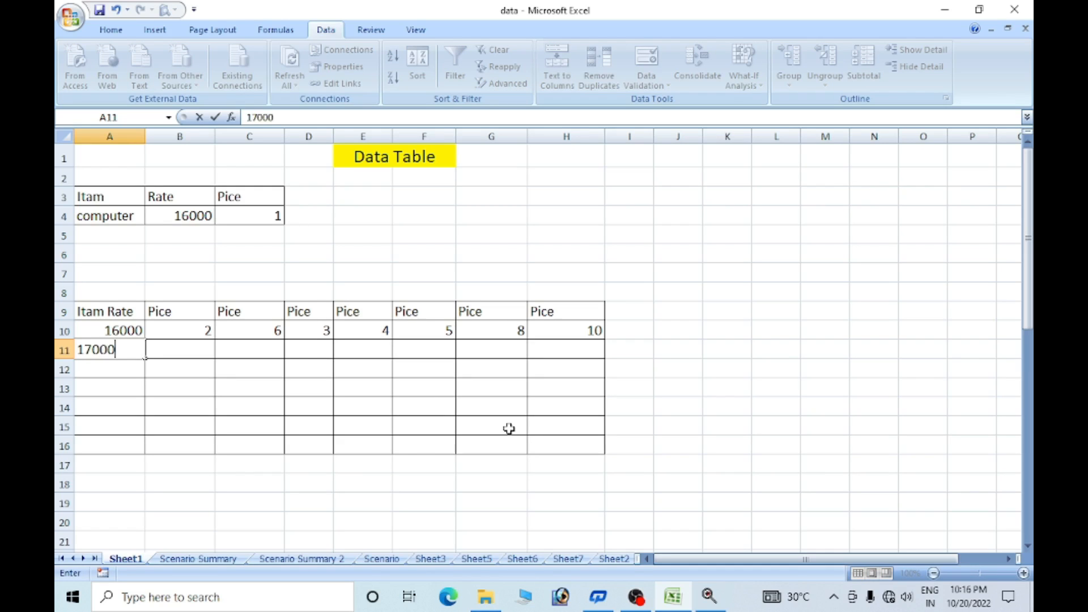
pyautogui.press('Return')
pyautogui.write('1')
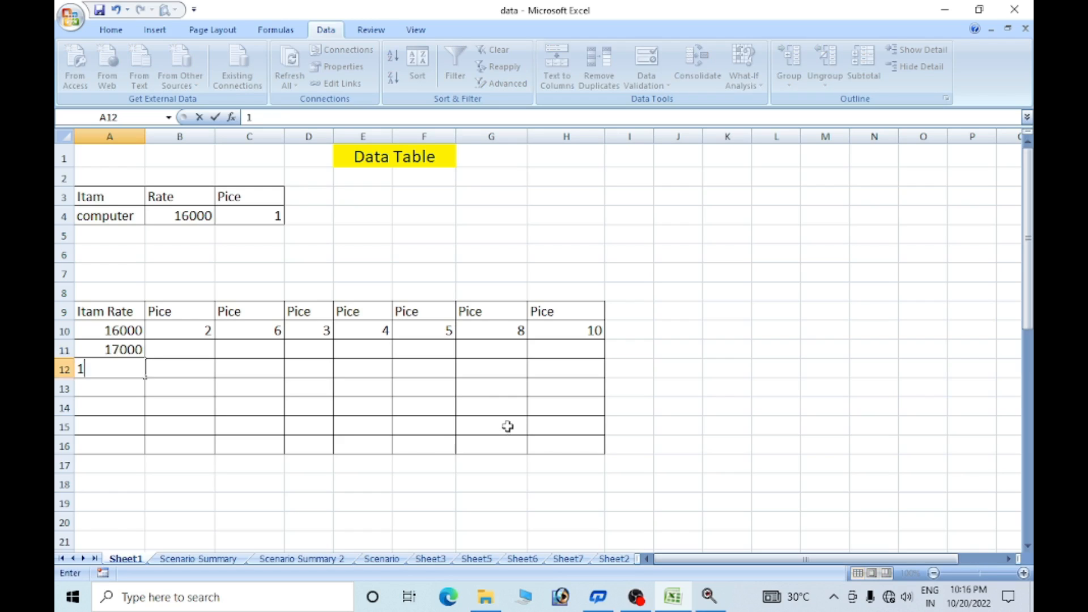
pyautogui.write('8000')
pyautogui.press('Return')
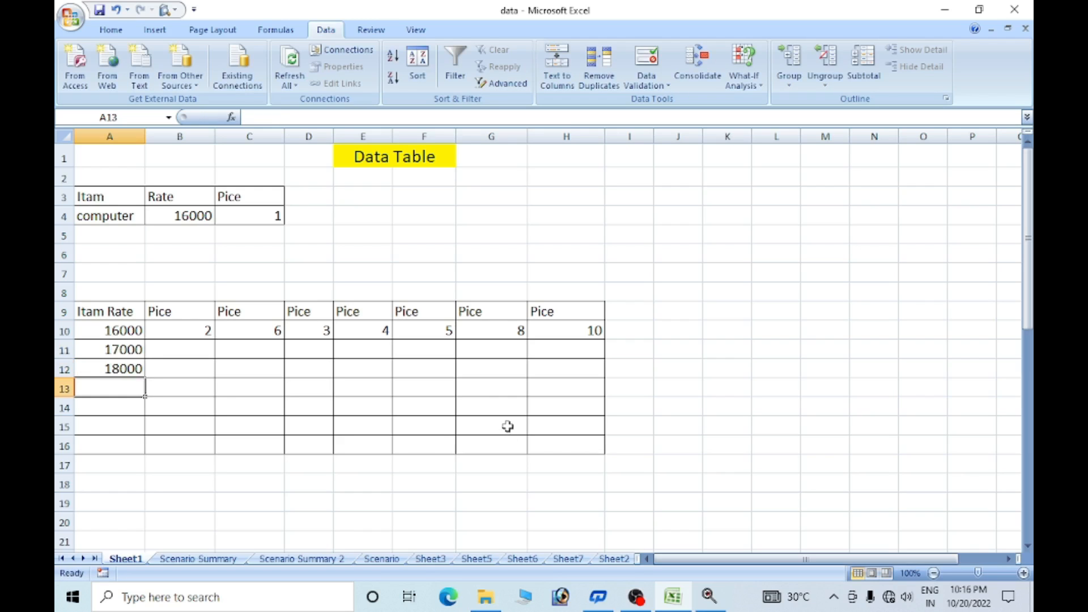
pyautogui.write('1')
pyautogui.press('BackSpace')
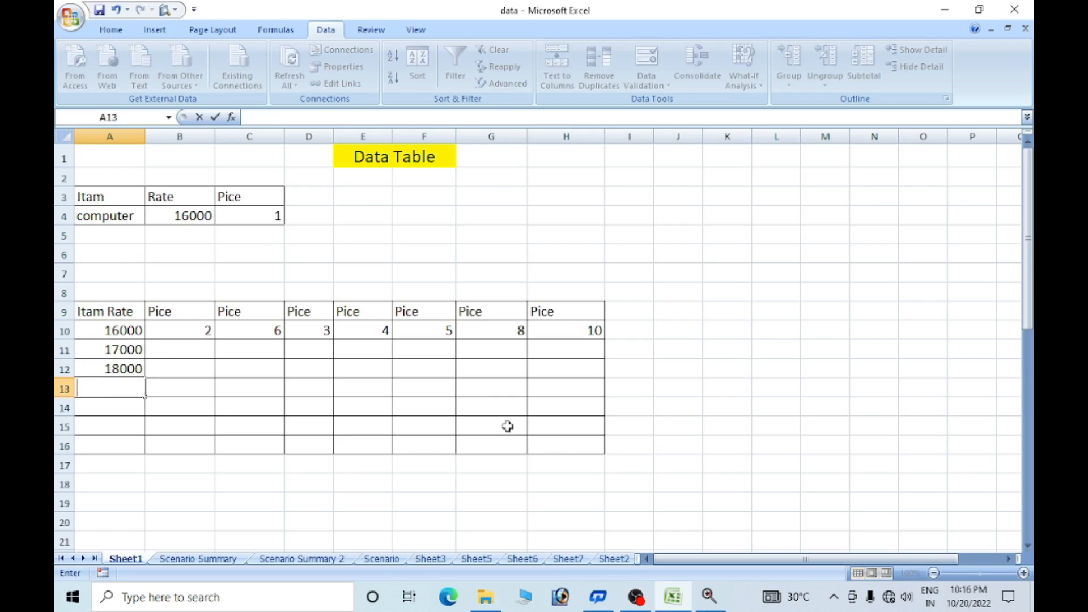
pyautogui.write('20000')
pyautogui.press('Return')
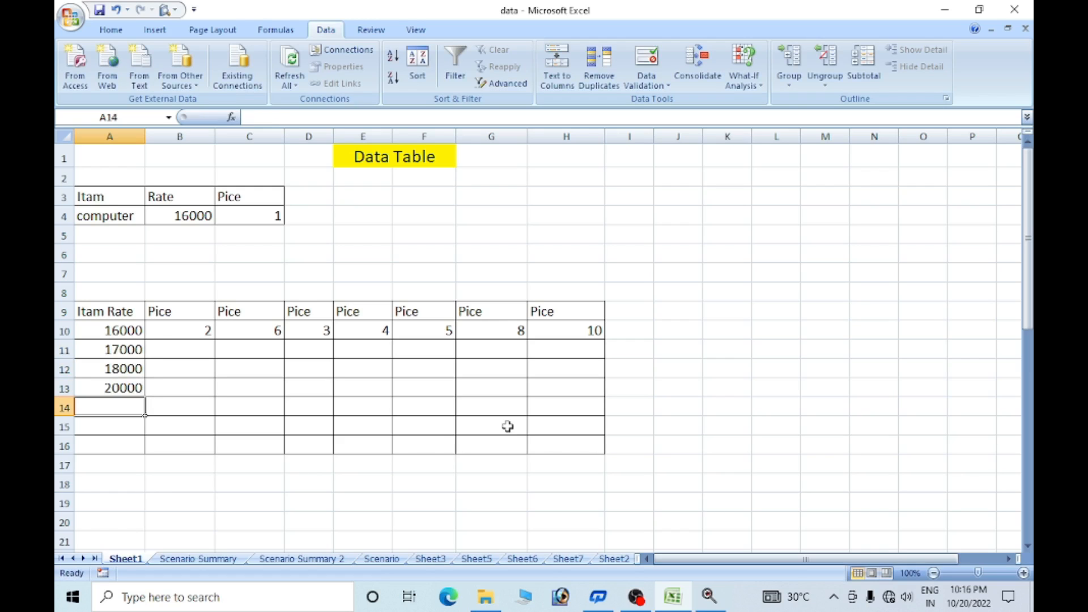
# - Enter the item rates 26000, 22000 and 34000 in cells A14 to A16
pyautogui.write('26000')
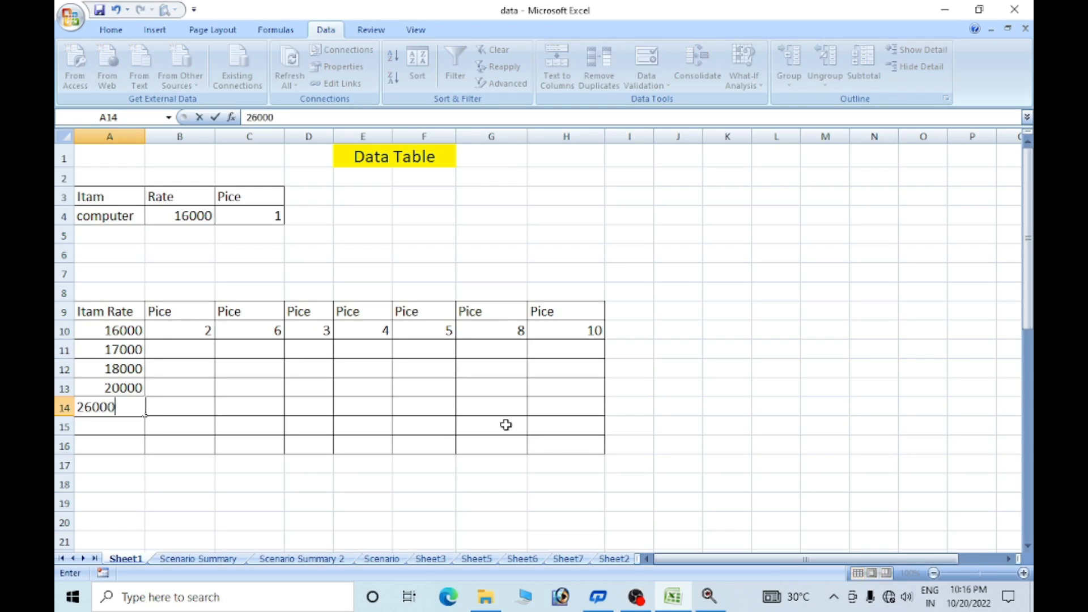
pyautogui.press('Return')
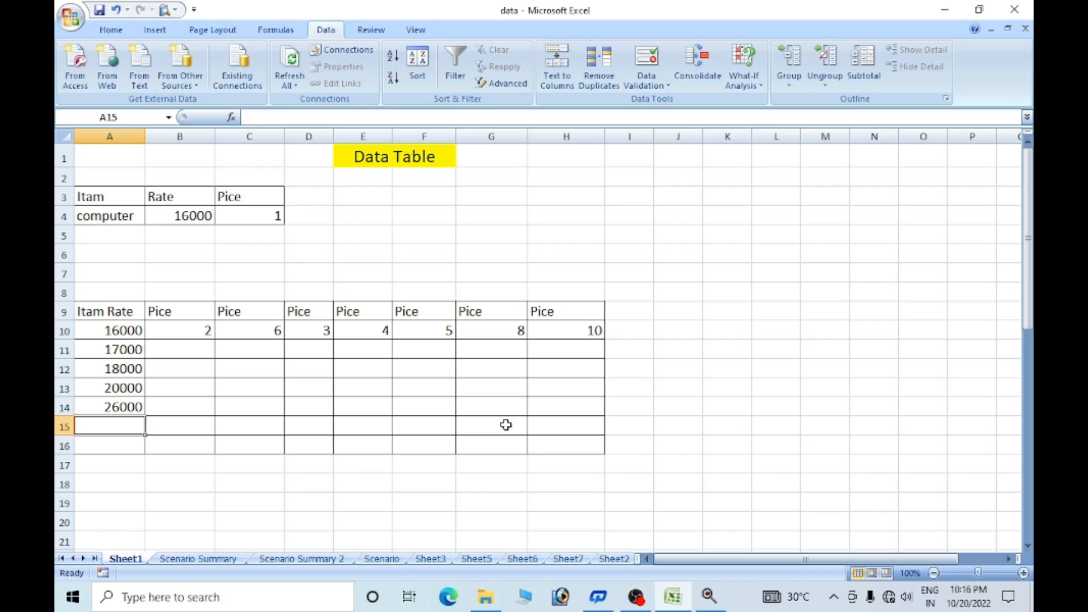
pyautogui.write('22000')
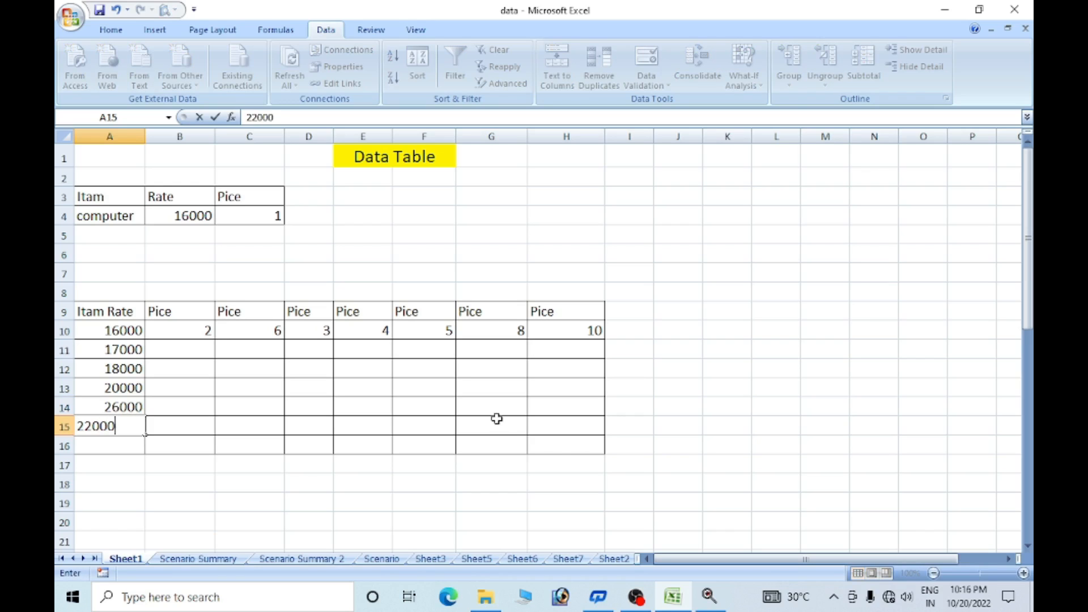
pyautogui.press('Return')
pyautogui.write('3')
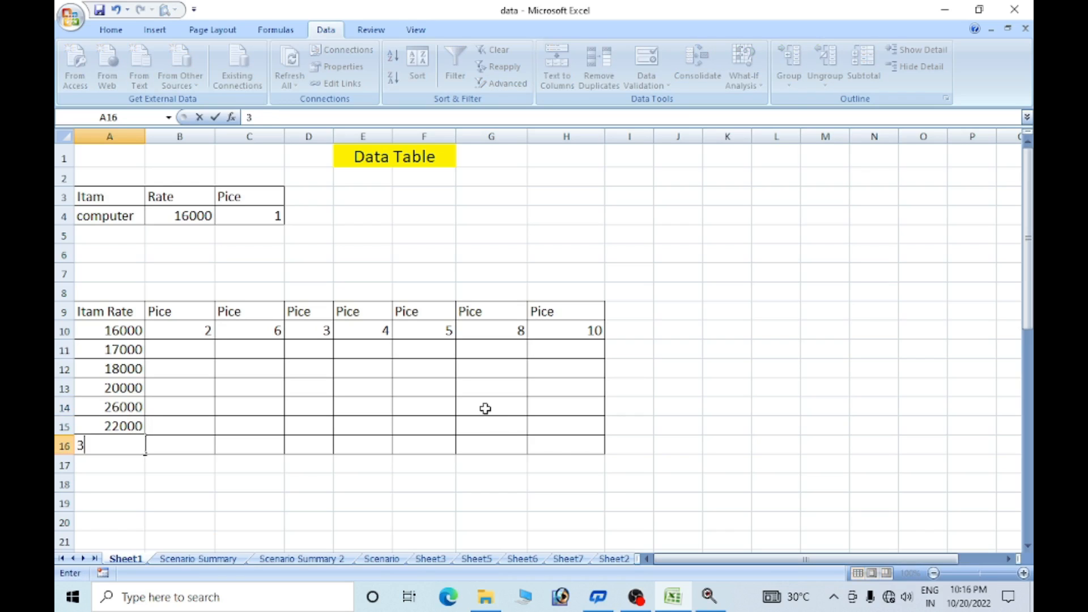
pyautogui.write('4000')
pyautogui.press('Return')
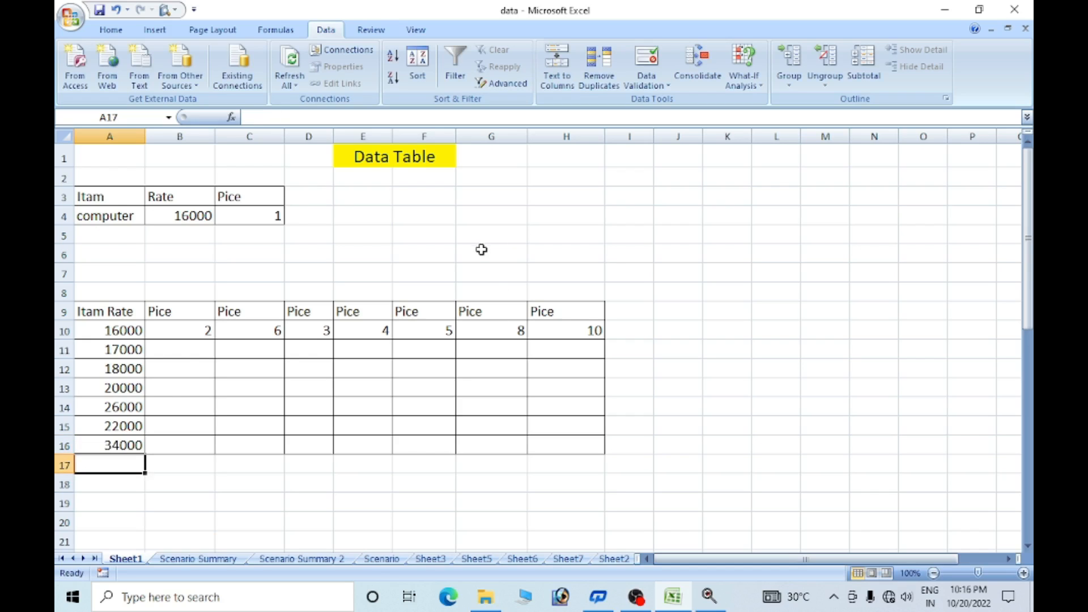
# - Create a two-variable Data Table over A10:H16 with C4 as the row input cell and B4 as the column input cell
pyautogui.click(178, 347)
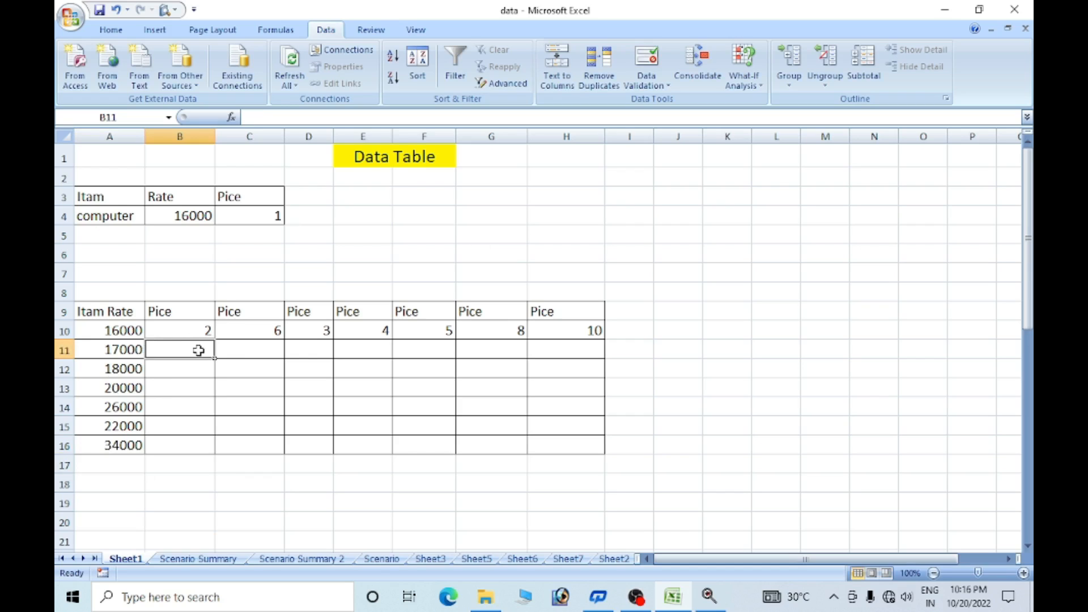
pyautogui.click(91, 331)
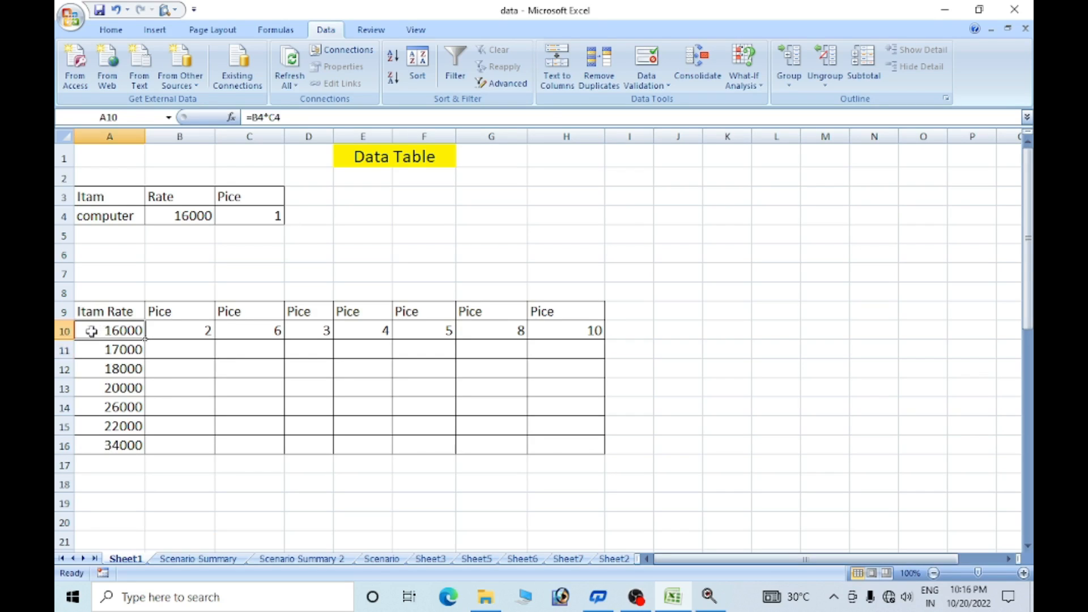
pyautogui.moveTo(90, 330); pyautogui.dragTo(561, 442)
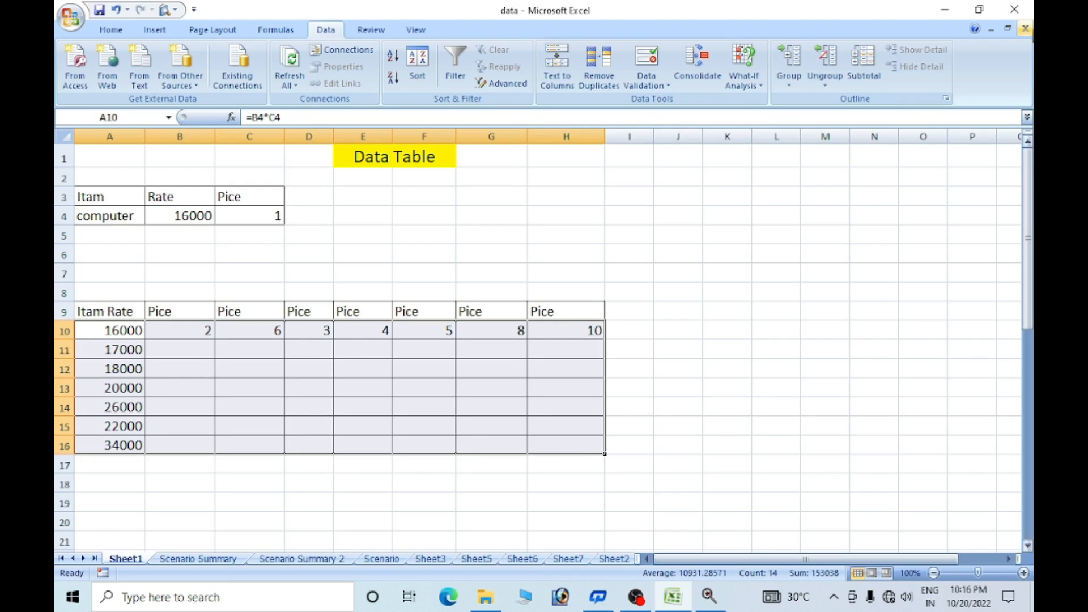
pyautogui.click(743, 81)
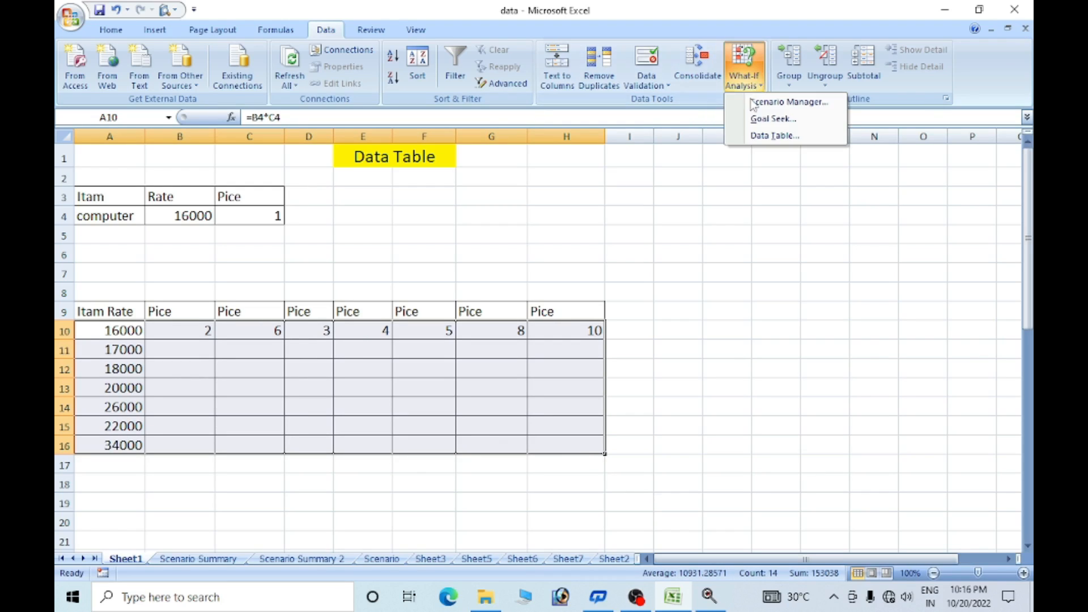
pyautogui.click(765, 135)
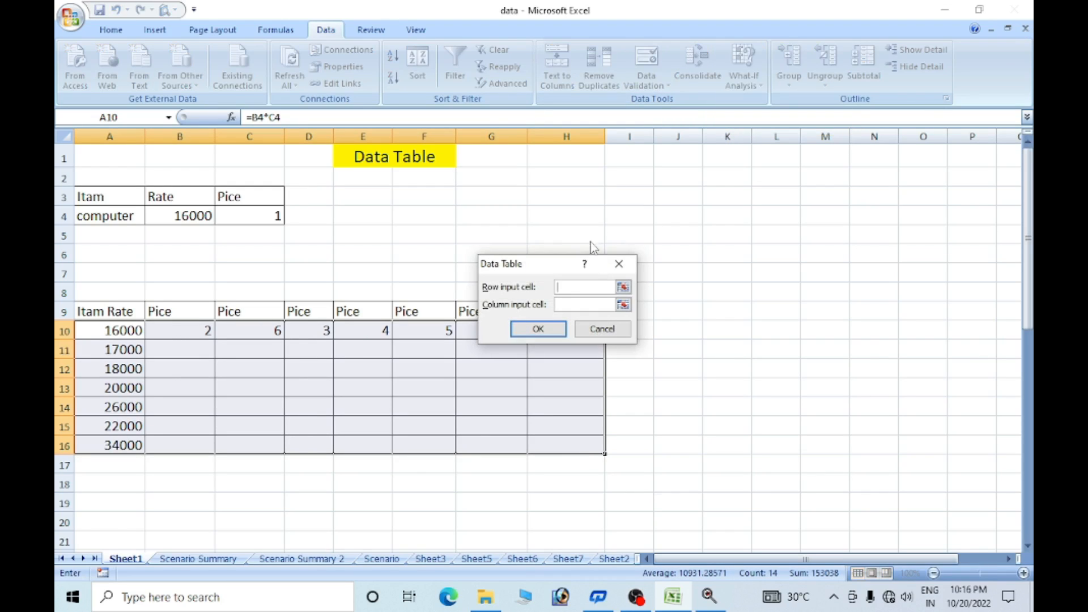
pyautogui.moveTo(567, 264); pyautogui.dragTo(569, 214)
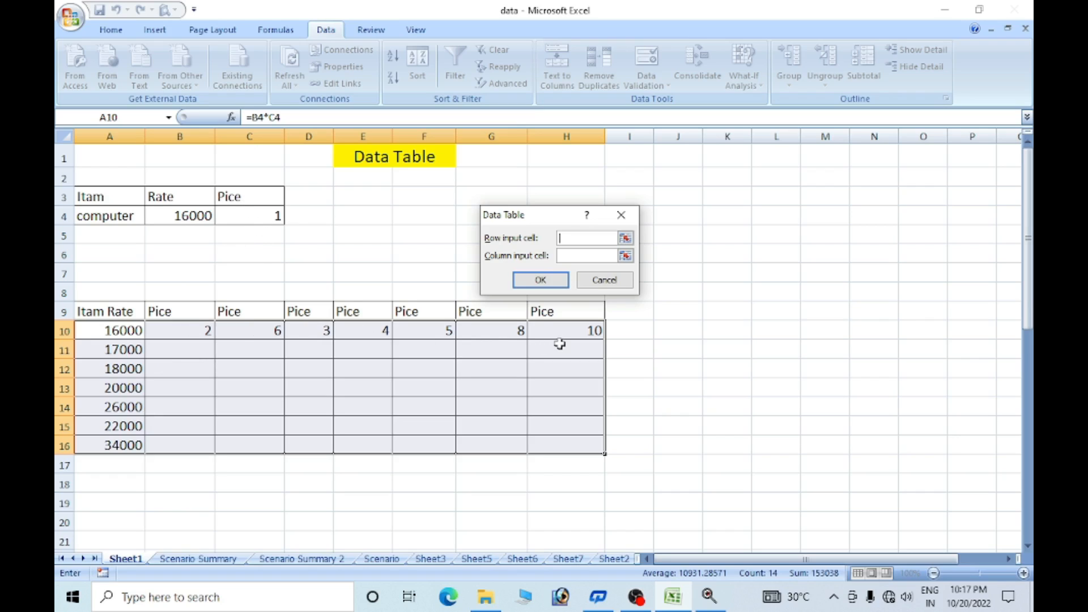
pyautogui.click(558, 239)
pyautogui.click(259, 221)
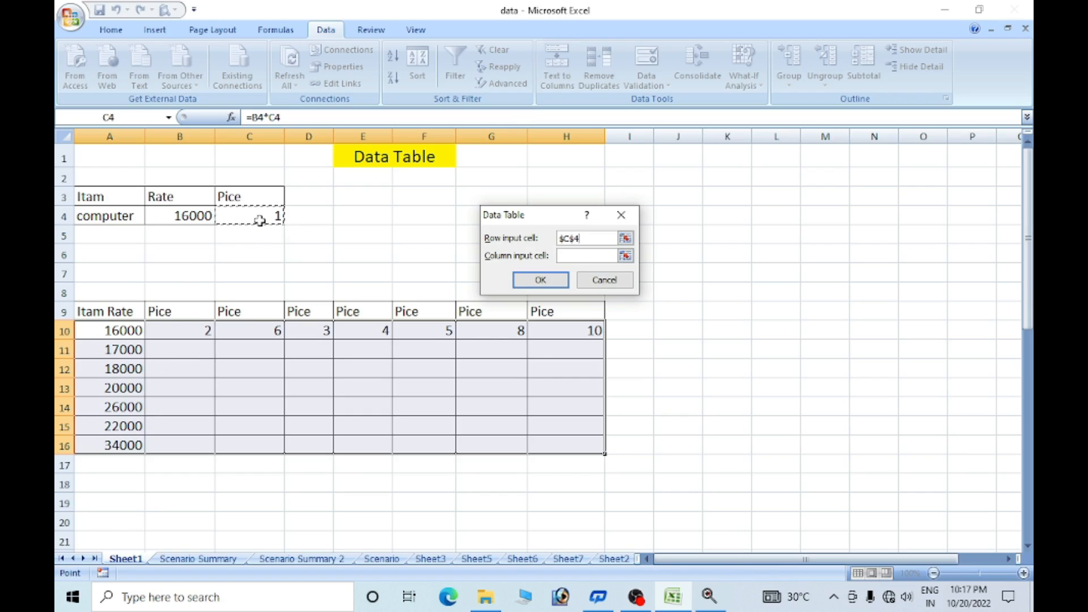
pyautogui.click(572, 259)
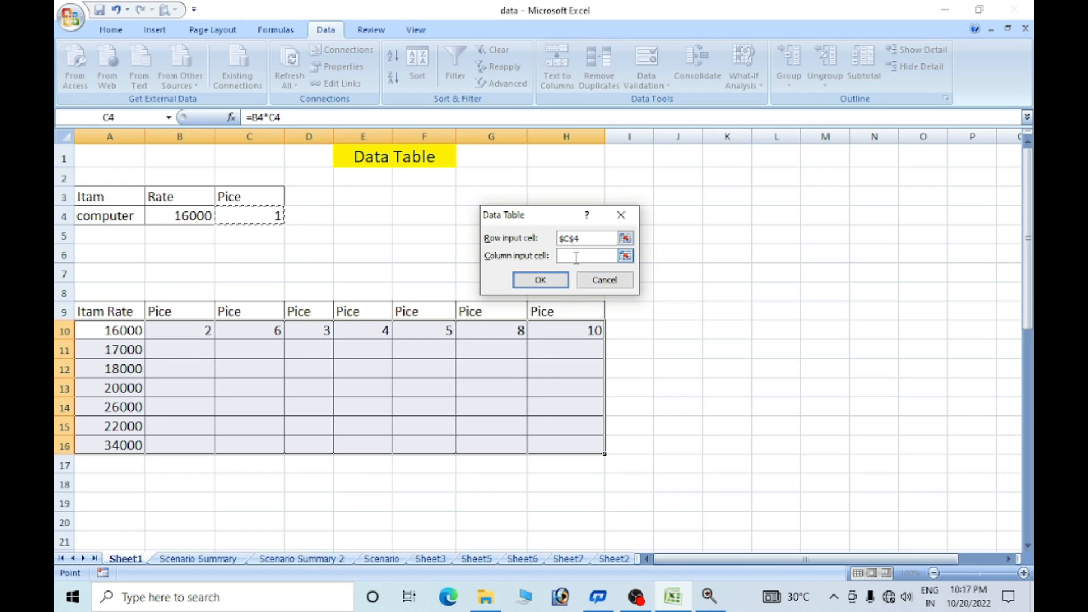
pyautogui.click(184, 217)
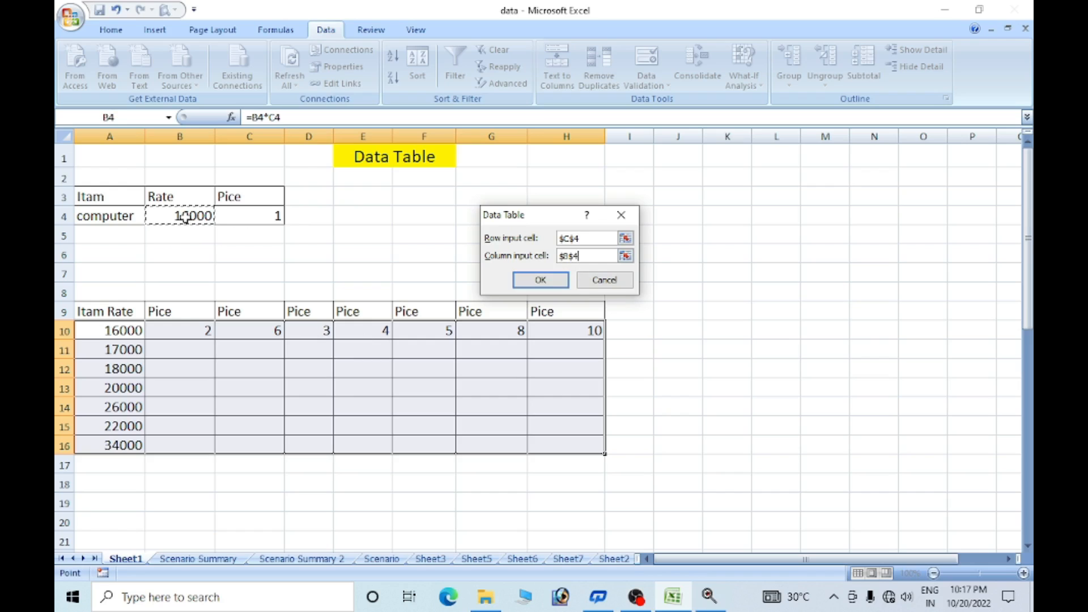
pyautogui.click(558, 281)
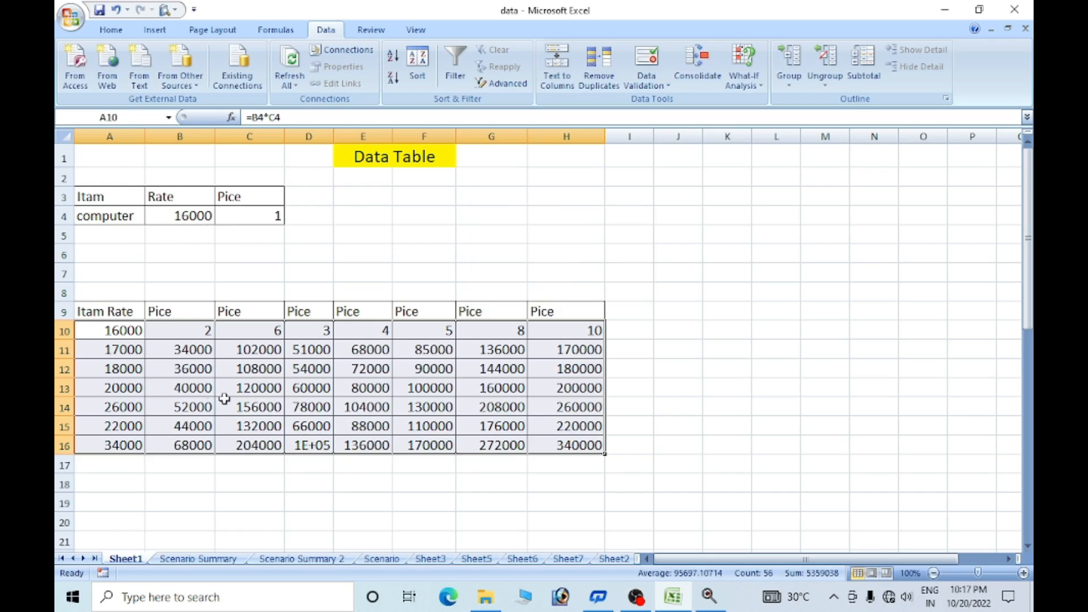
# - Try the piece quantities 1 and 3 in B10 to test how the data table recalculates
pyautogui.click(180, 349)
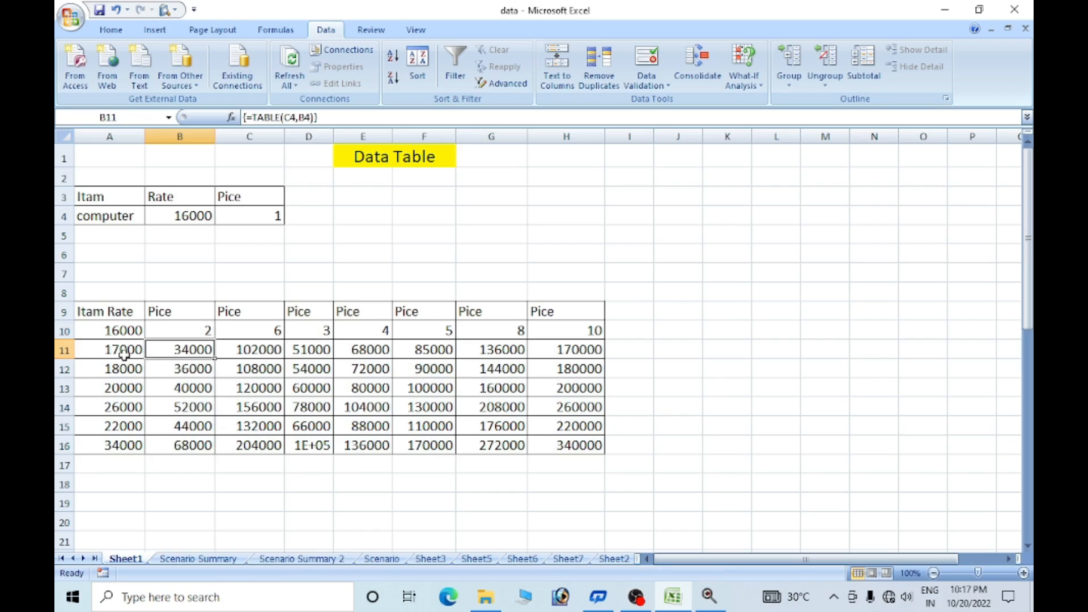
pyautogui.click(124, 352)
pyautogui.click(187, 330)
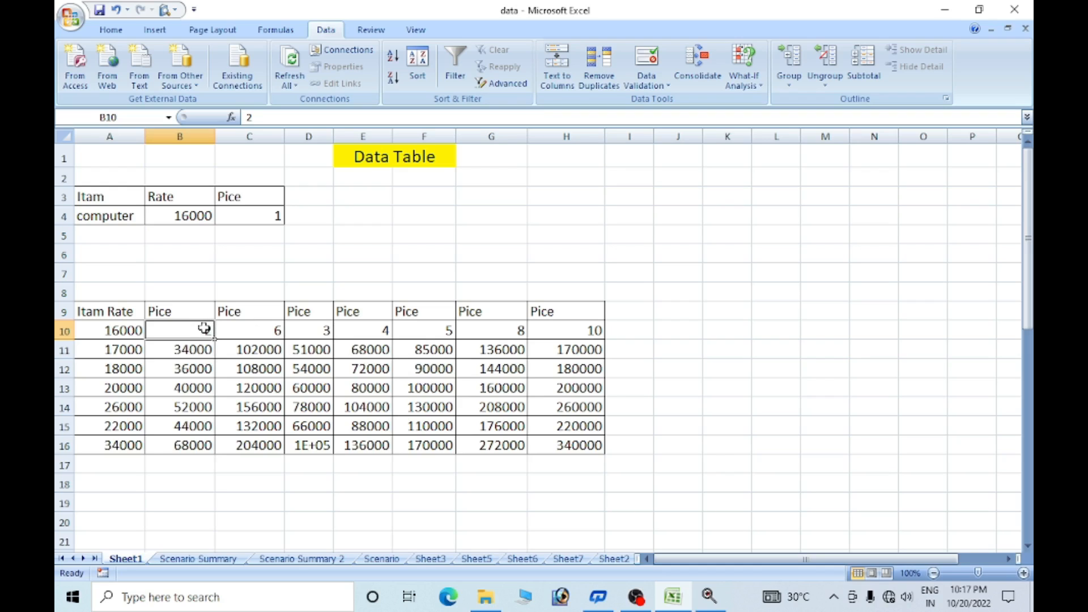
pyautogui.write('1')
pyautogui.press('Return')
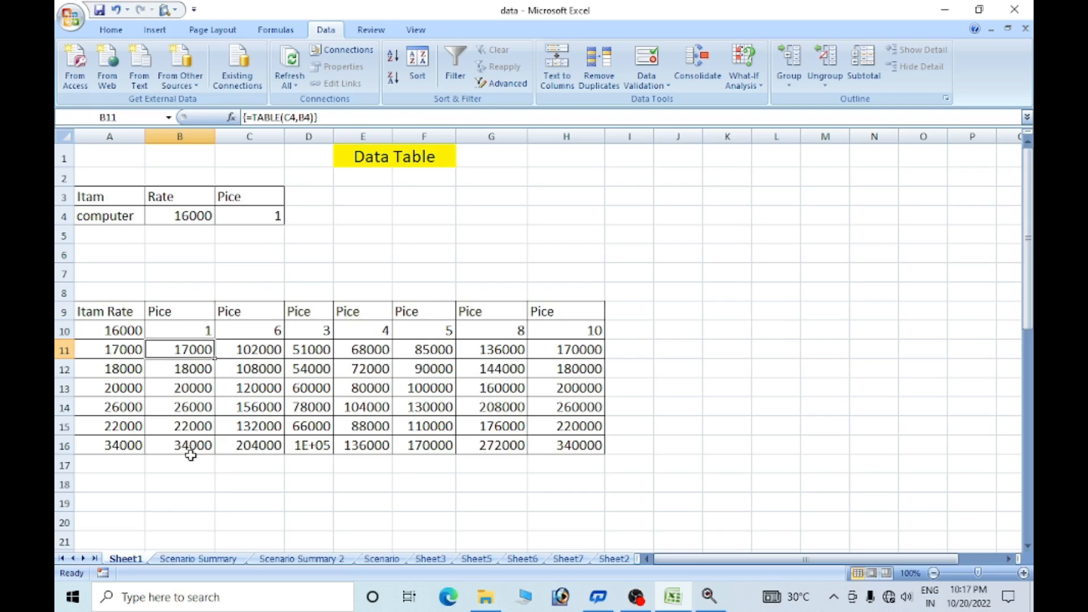
pyautogui.click(188, 323)
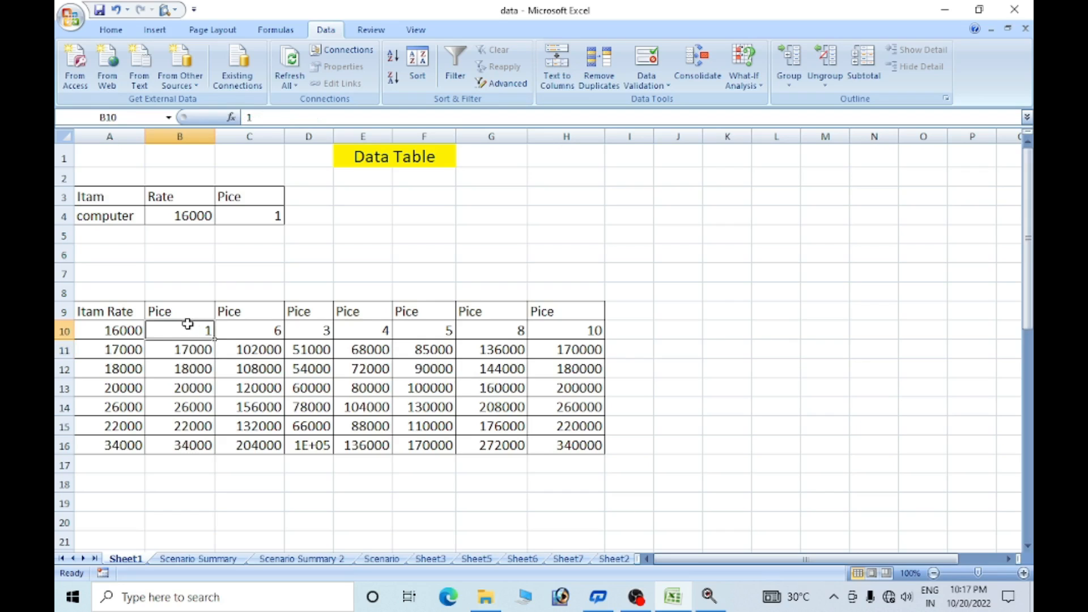
pyautogui.write('3')
pyautogui.press('Return')
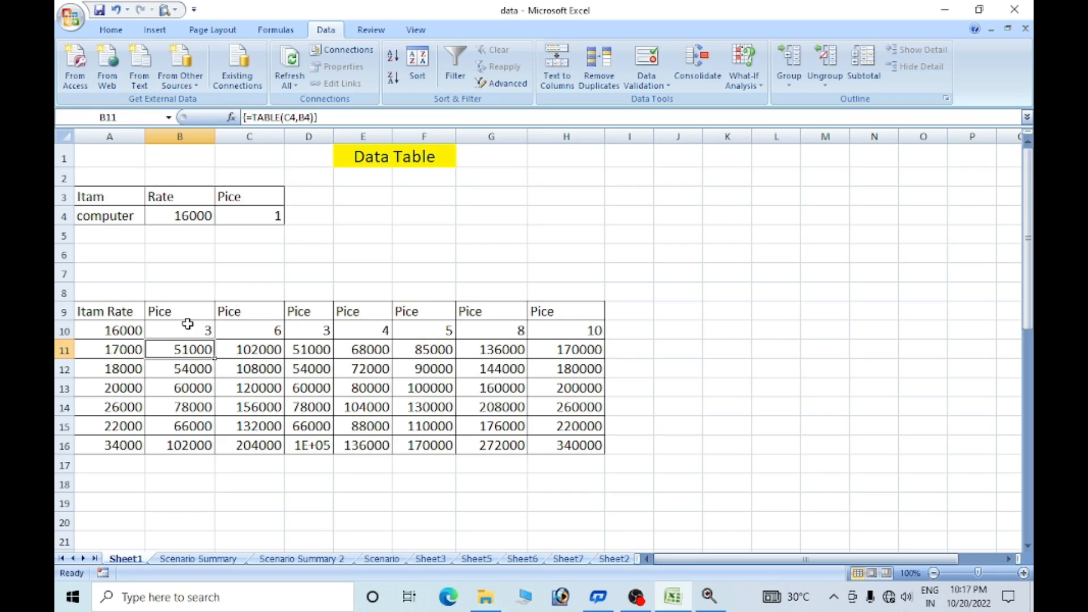
# - Set the piece quantity in B10 to 9
pyautogui.click(187, 324)
pyautogui.write('9')
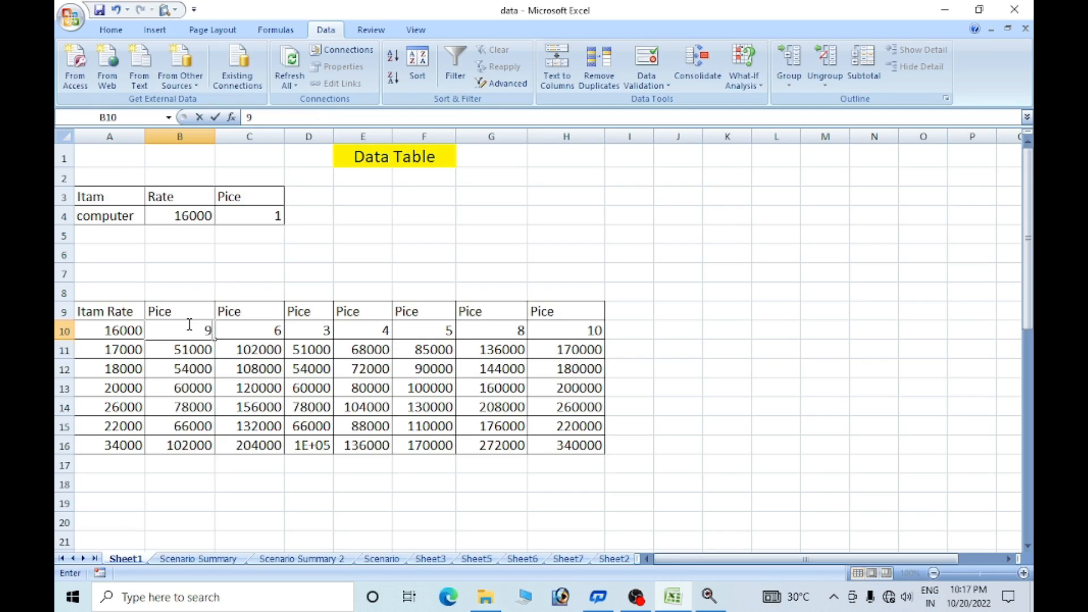